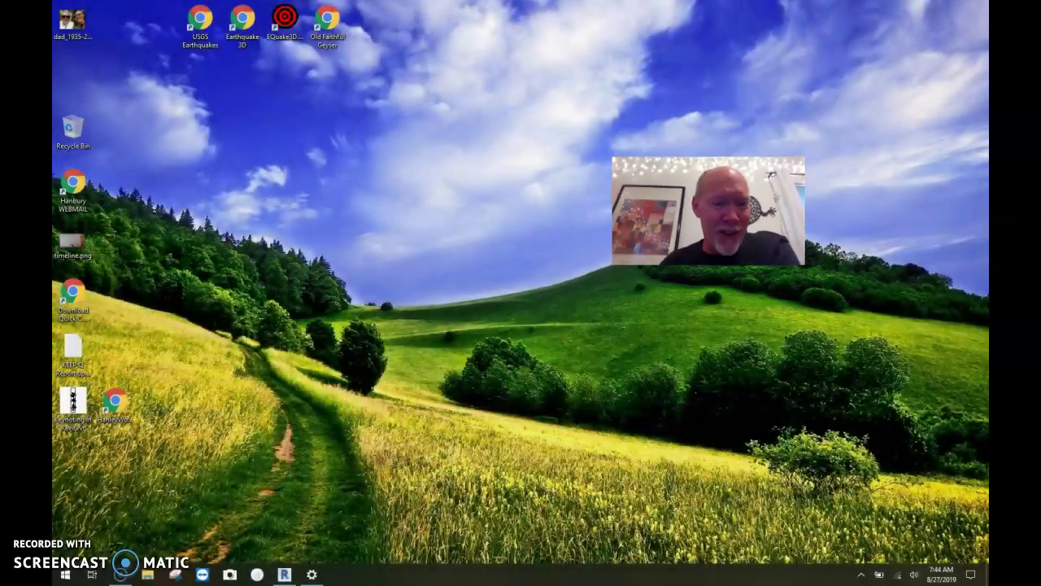
Bring the Revit project to the front and open the 01 PLAN floor plan
left_click(284, 575)
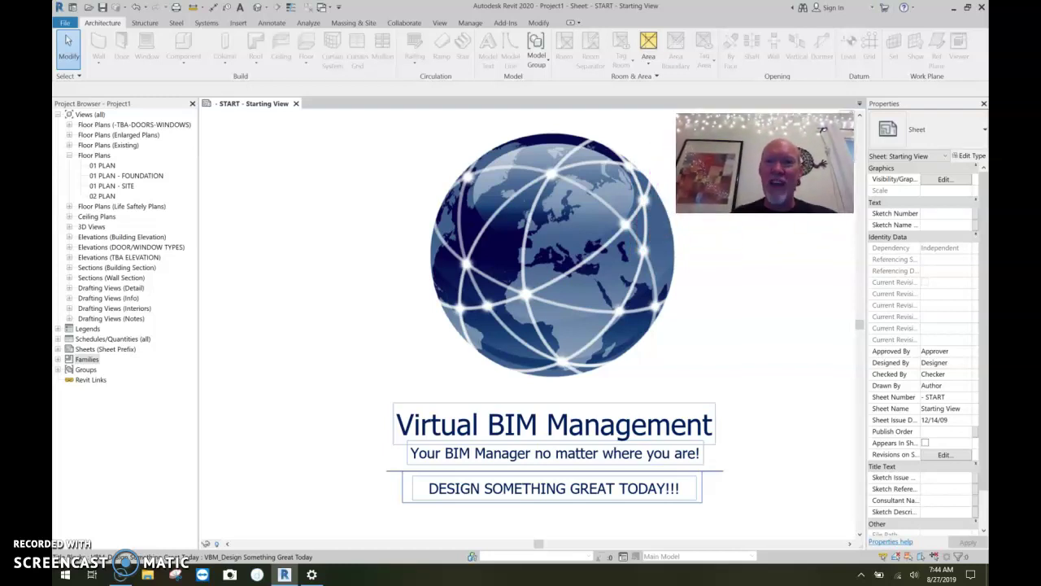
double_click(102, 166)
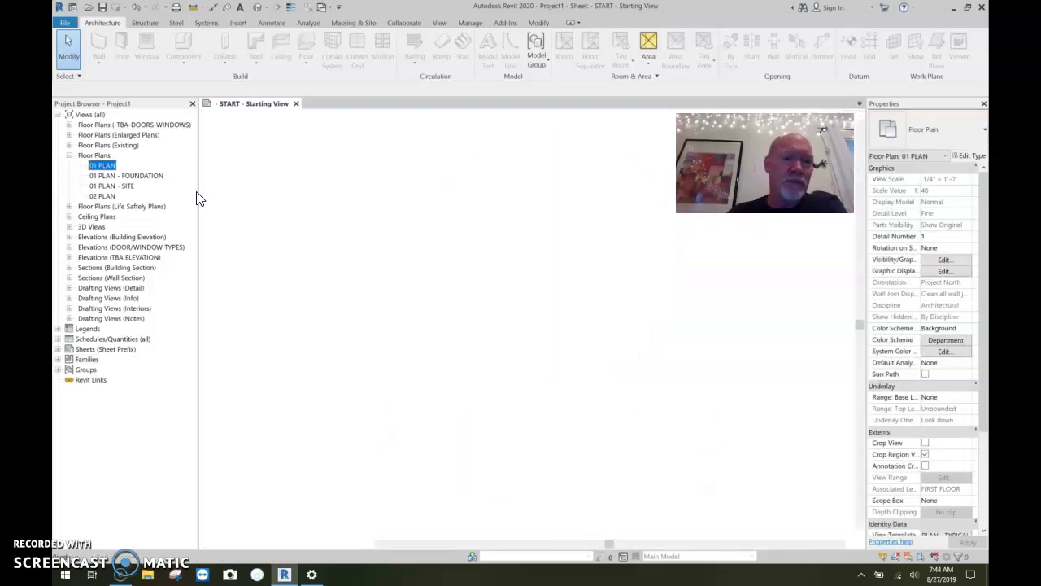
scroll(529, 331, "up", 4)
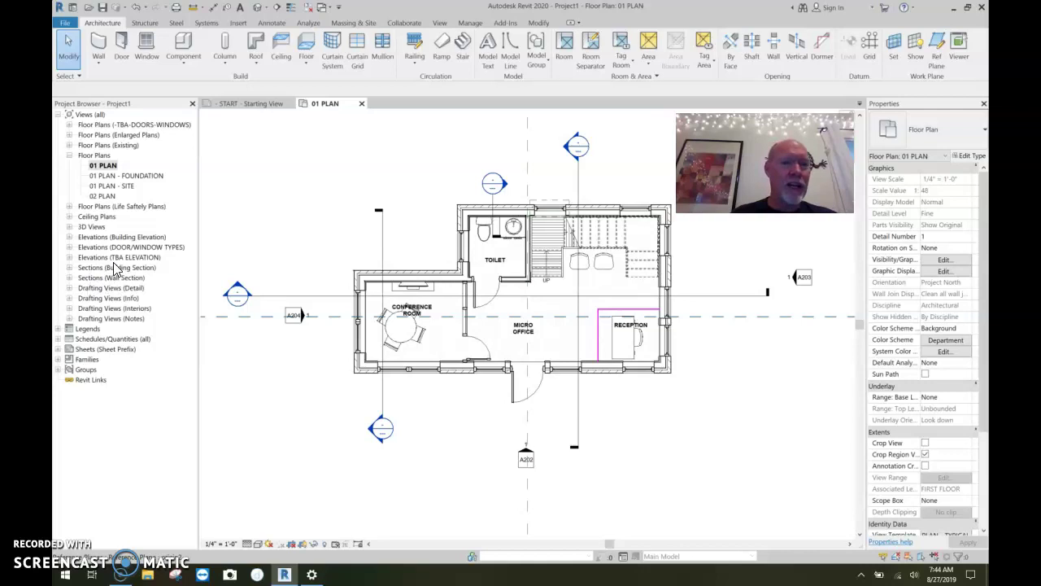
Open the ELEVATION BLDG- SOUTH view and the default 3D view of the house
left_click(69, 237)
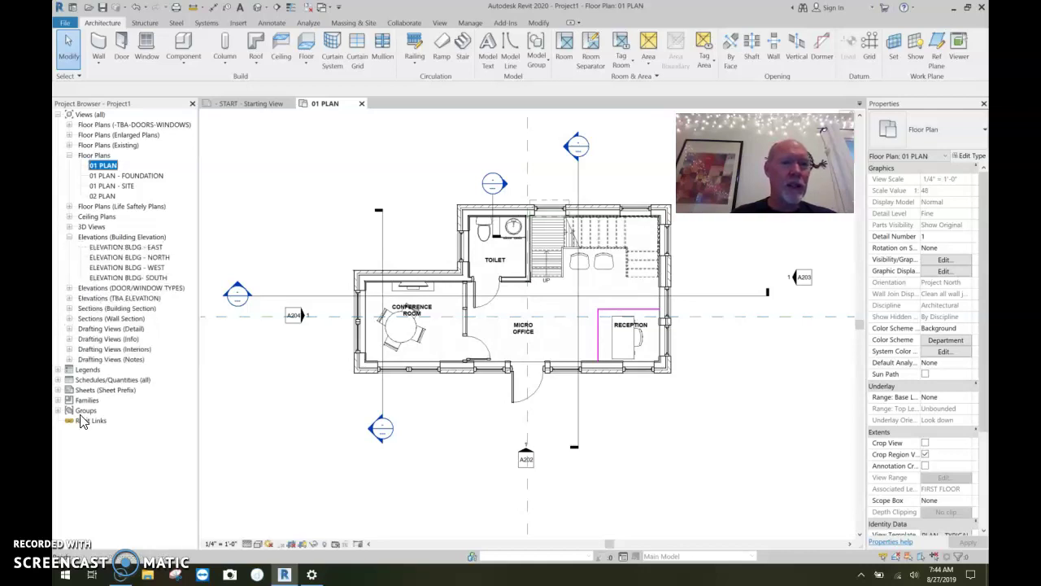
left_click(134, 278)
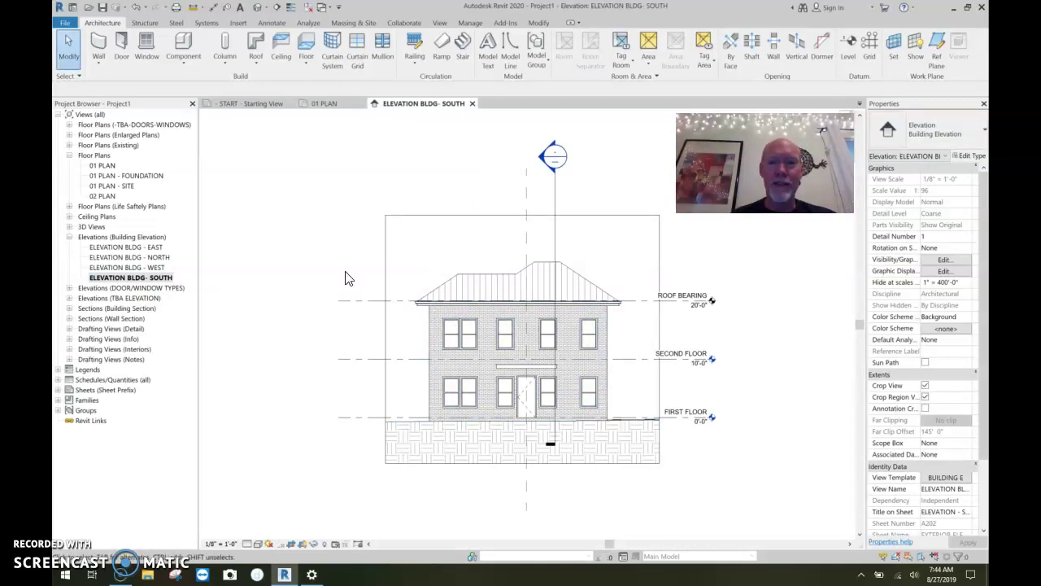
left_click(259, 8)
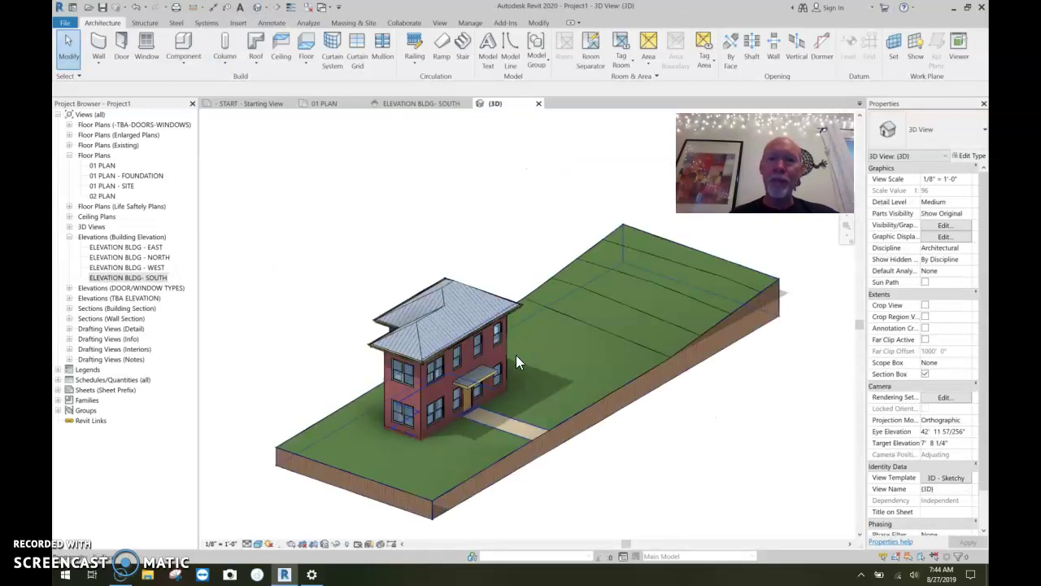
scroll(448, 379, "up", 6)
scroll(447, 379, "down", 1)
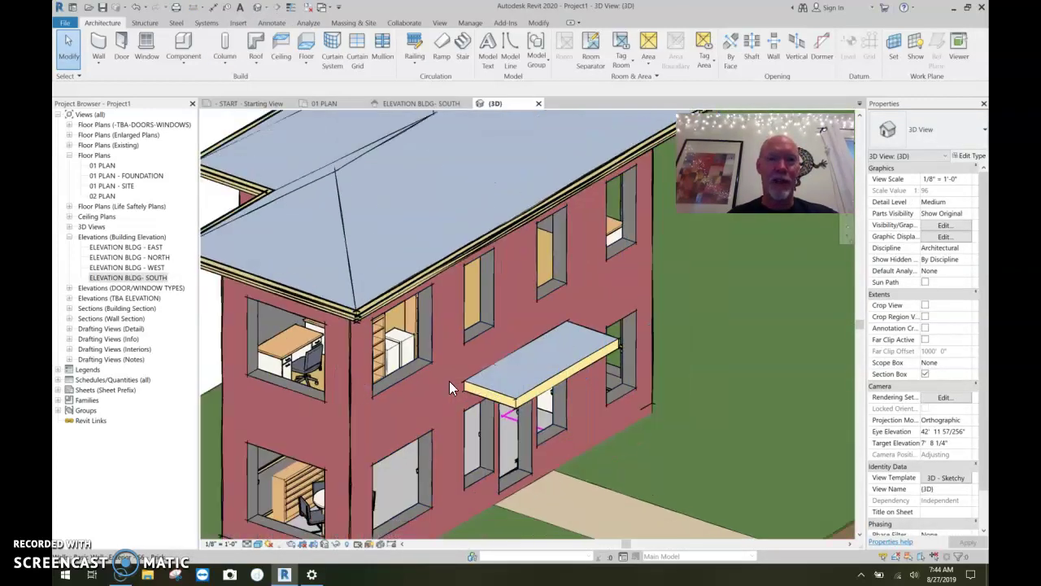
Create a new family (Family1) from the Generic Model.rft template
left_click(67, 30)
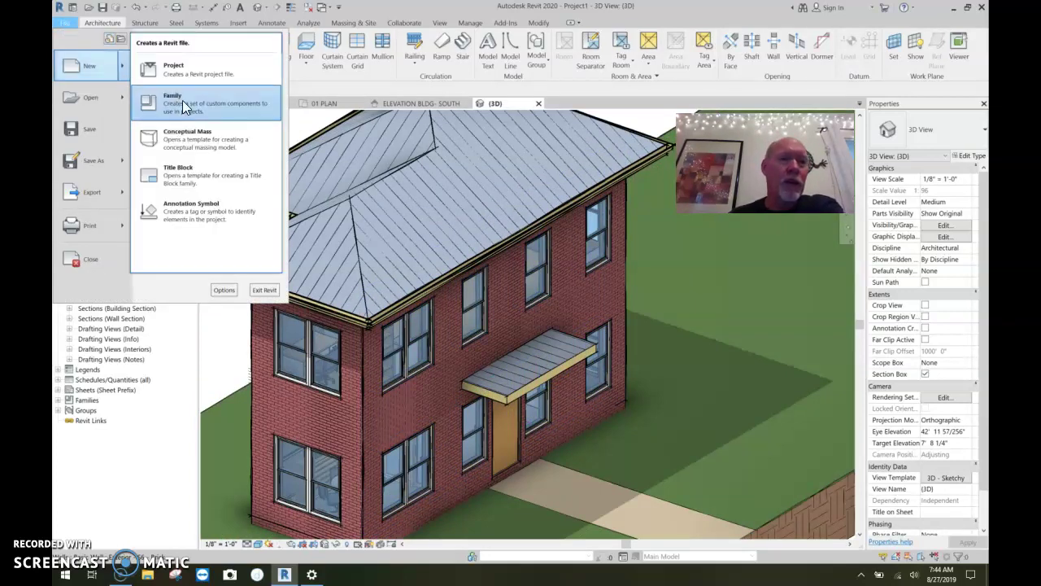
key("Escape")
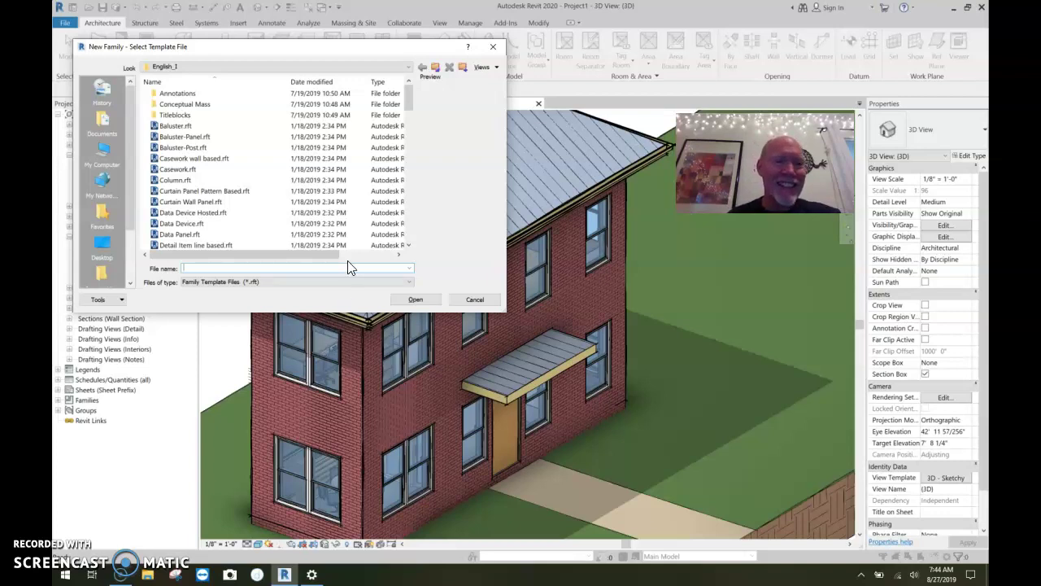
scroll(411, 119, "down", 3)
left_click_drag(411, 120, 411, 156)
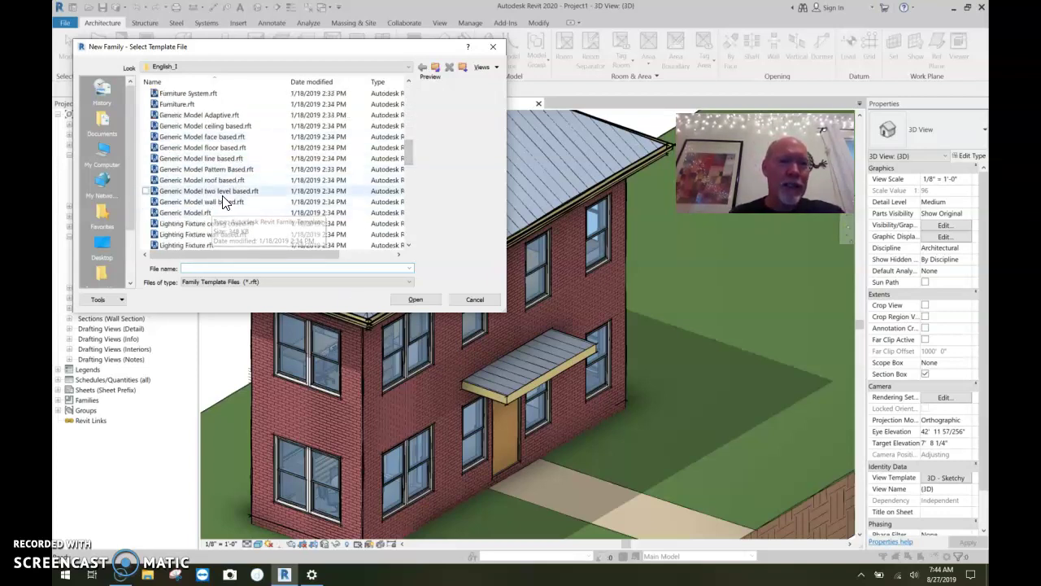
left_click(230, 190)
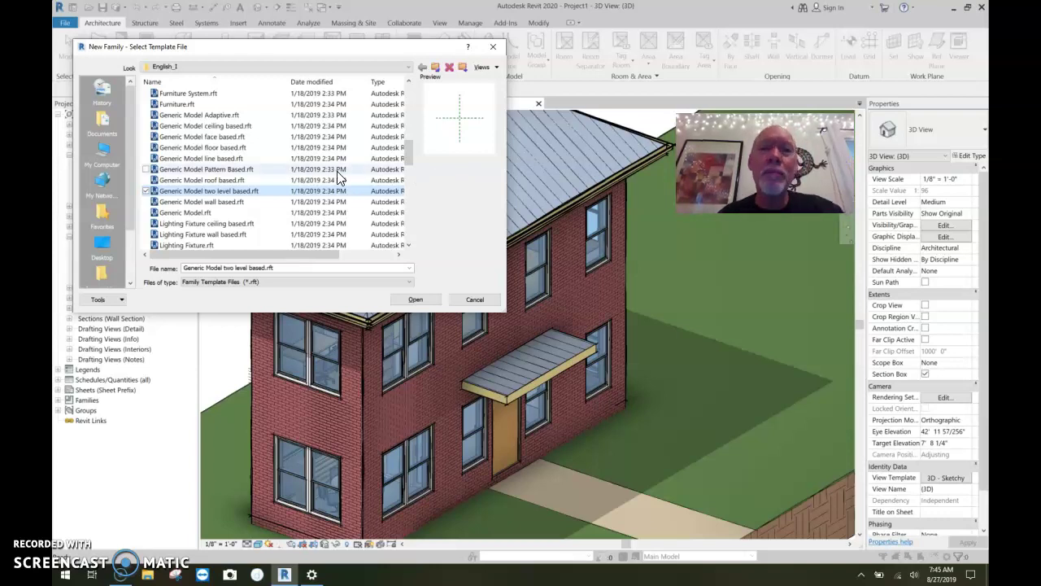
left_click(327, 212)
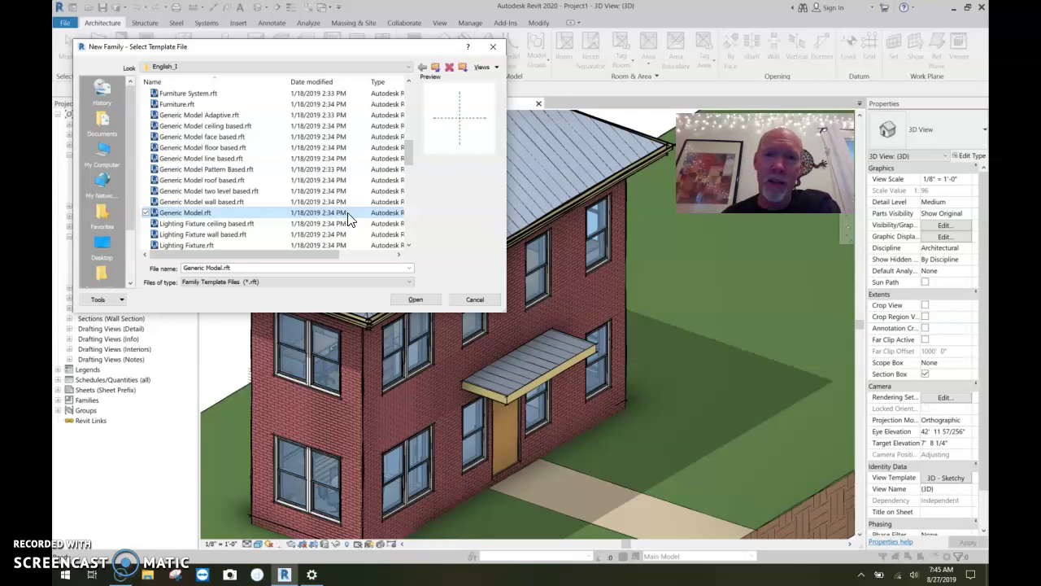
left_click(432, 299)
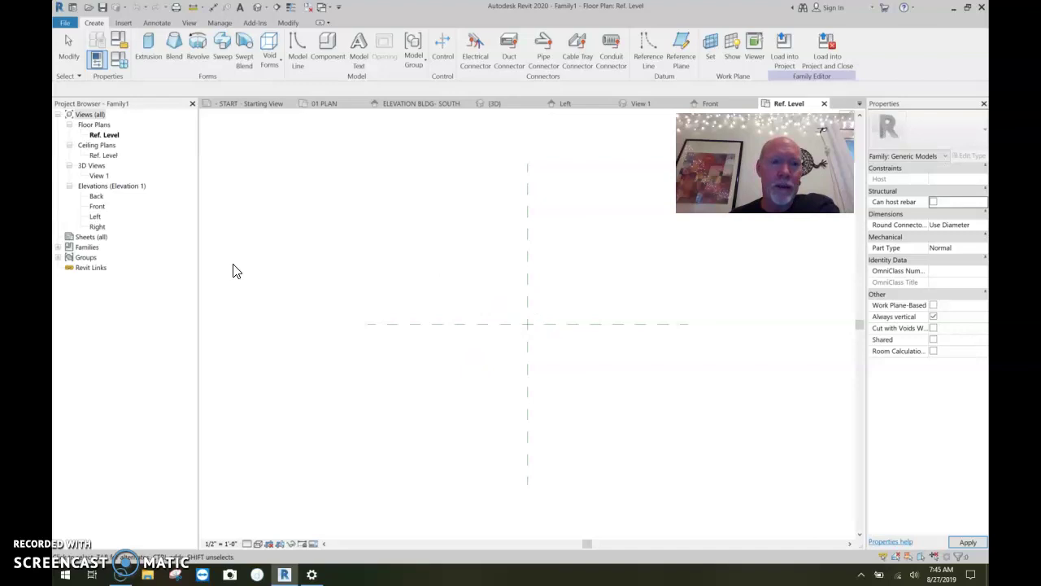
Open the family's Left elevation and start a sweep in Sketch Path mode
double_click(95, 217)
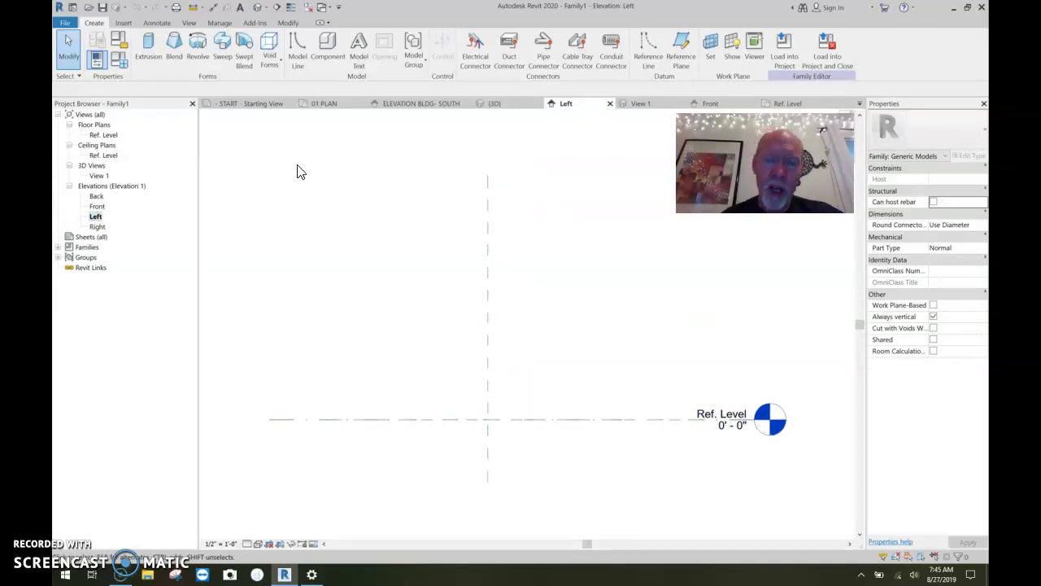
left_click(222, 46)
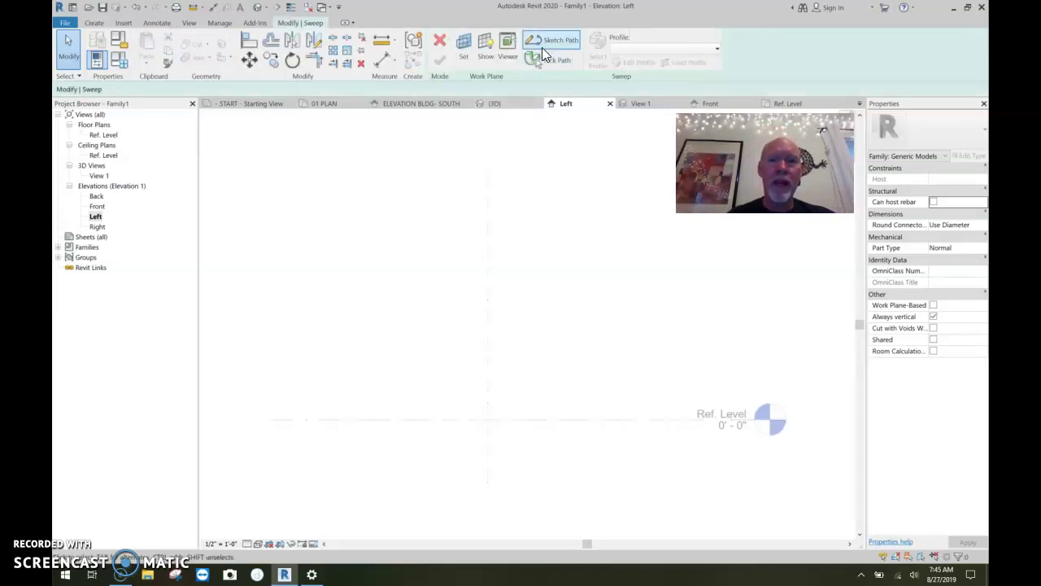
left_click(556, 42)
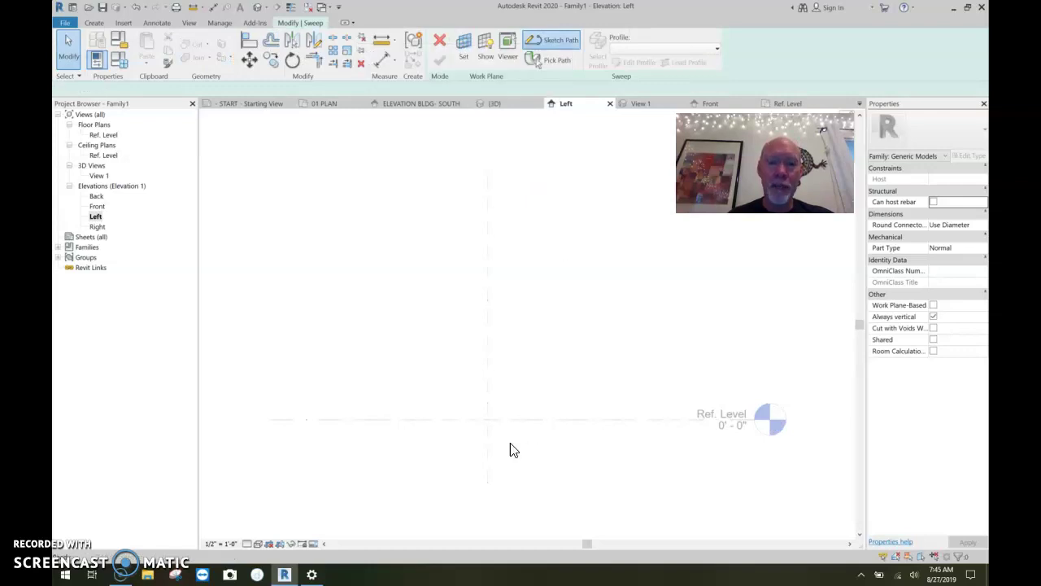
Draw the path: a vertical run from the reference level, an angled jog, and a short vertical top
left_click(498, 420)
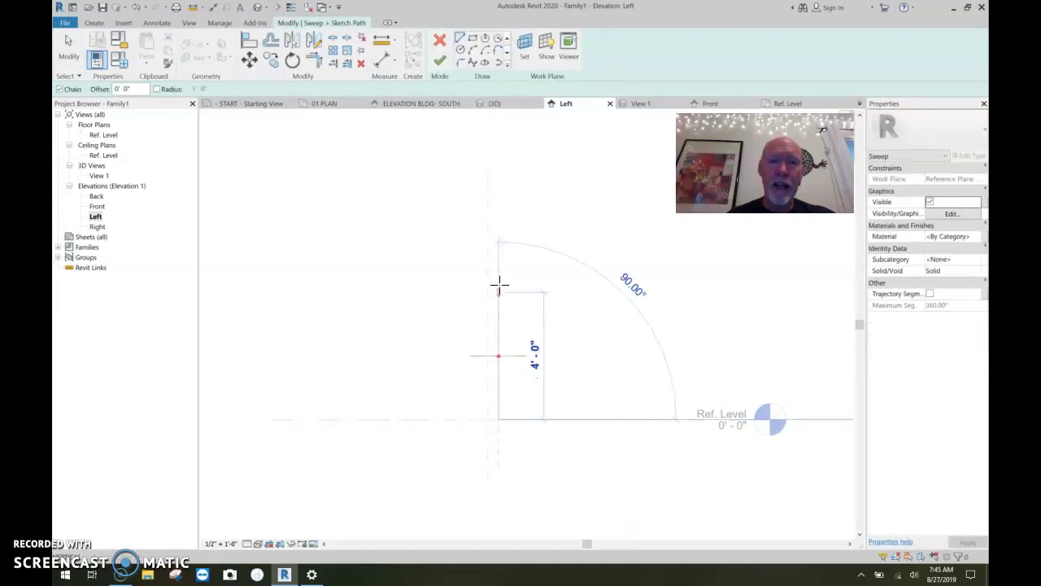
left_click(498, 257)
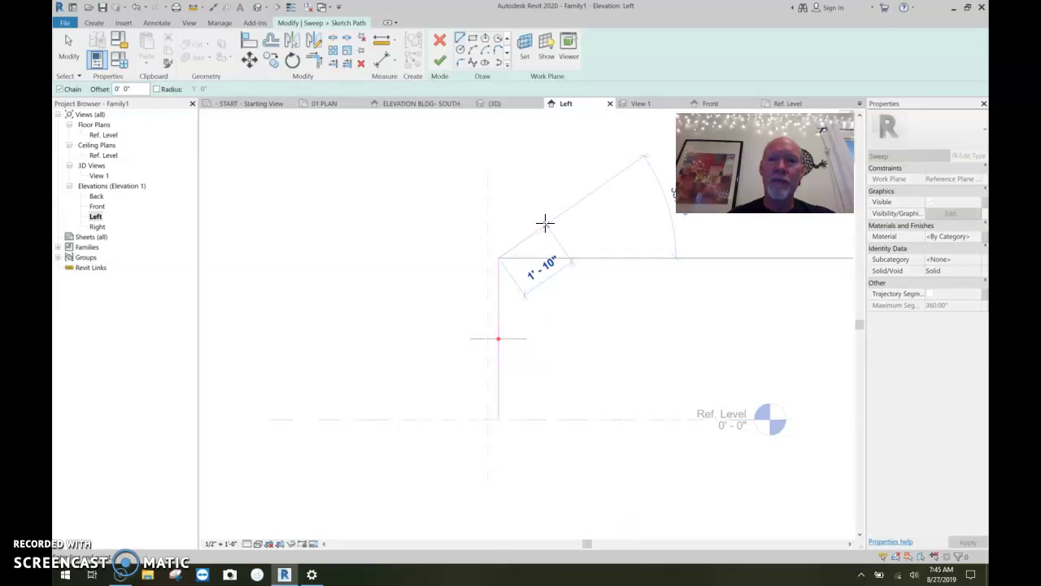
left_click(544, 220)
left_click(539, 202)
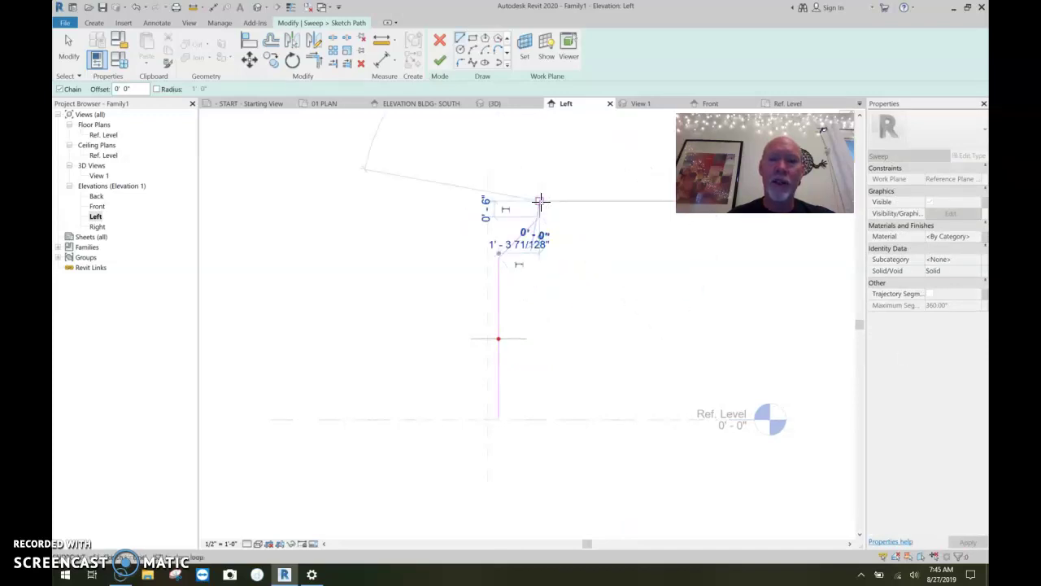
key("Escape")
key("Escape")
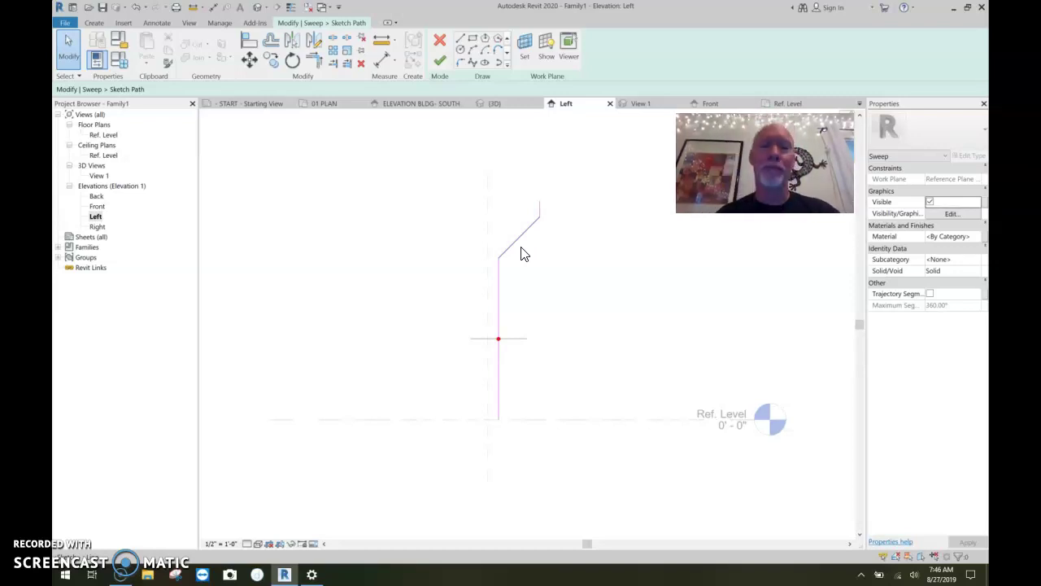
scroll(548, 214, "up", 3)
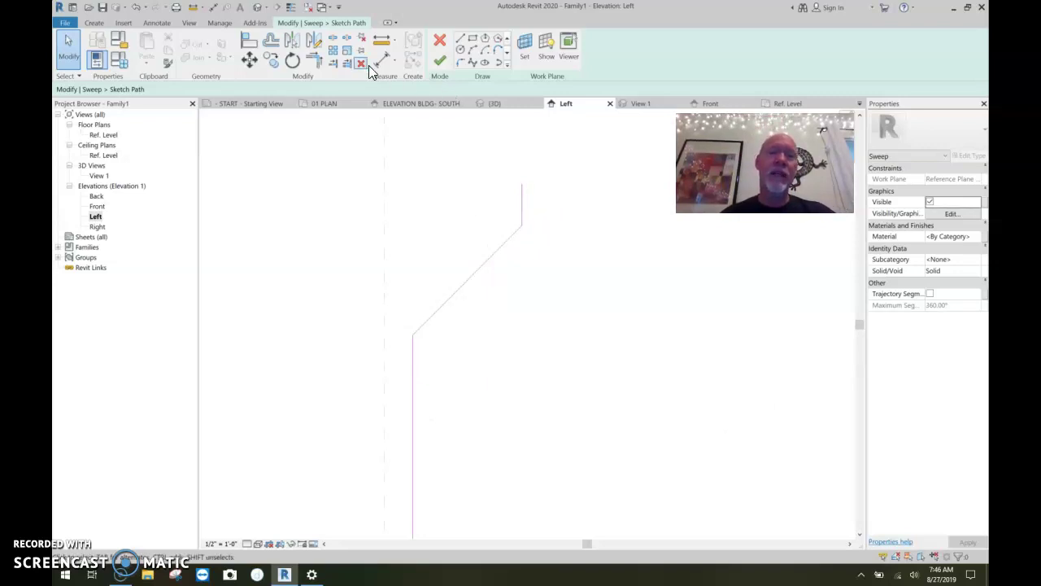
Dimension the short upper vertical segment of the path at 0' - 6"
key("d")
key("i")
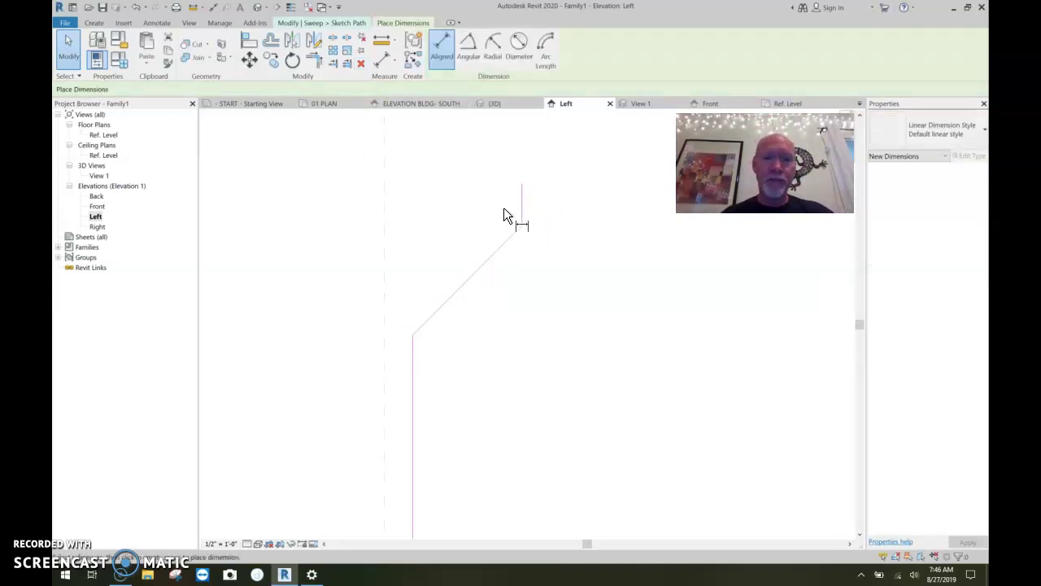
left_click(522, 185)
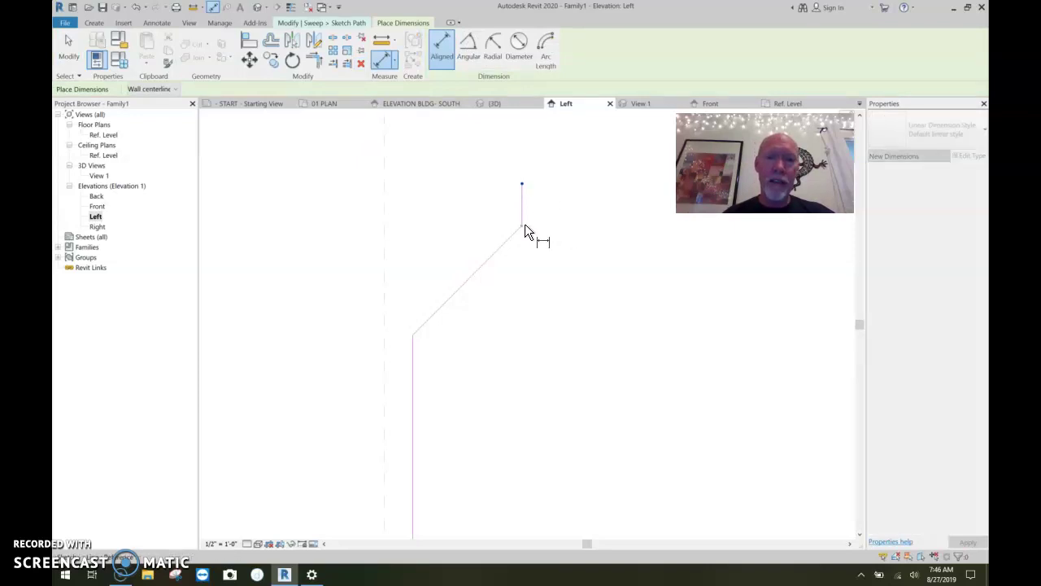
left_click(524, 225)
left_click(623, 252)
Lock the 0' - 6" dimension and switch to the Angular dimension tool
scroll(629, 278, "down", 2)
middle_click_drag(629, 278, 554, 314)
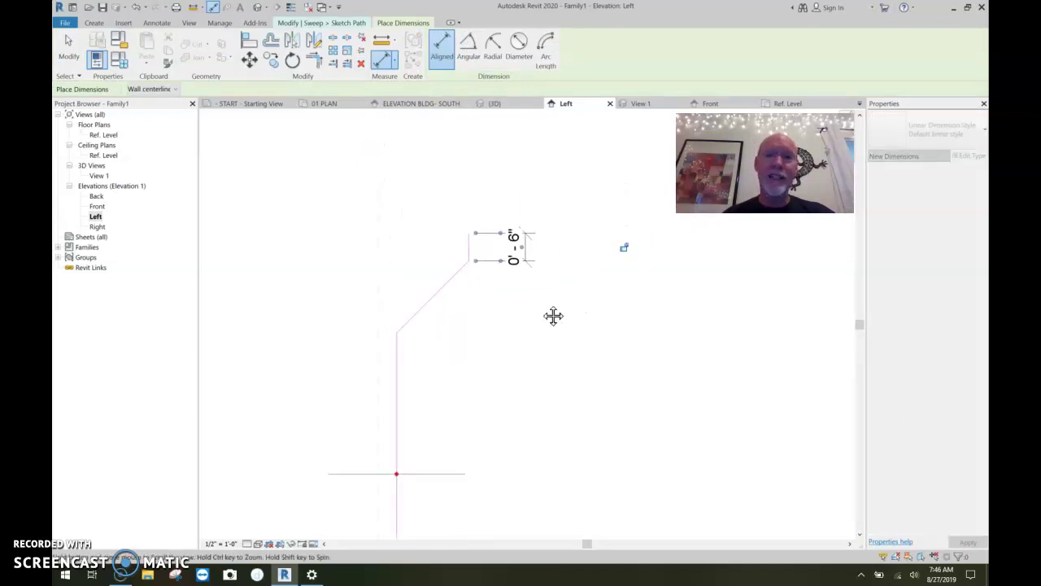
middle_click_drag(483, 312, 578, 291)
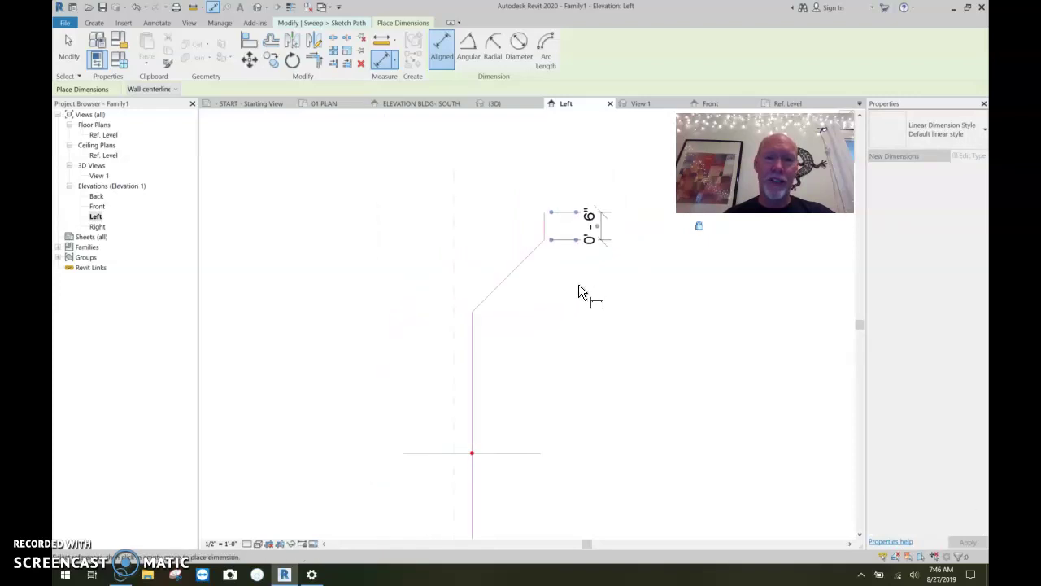
scroll(560, 318, "down", 1)
middle_click_drag(595, 332, 566, 328)
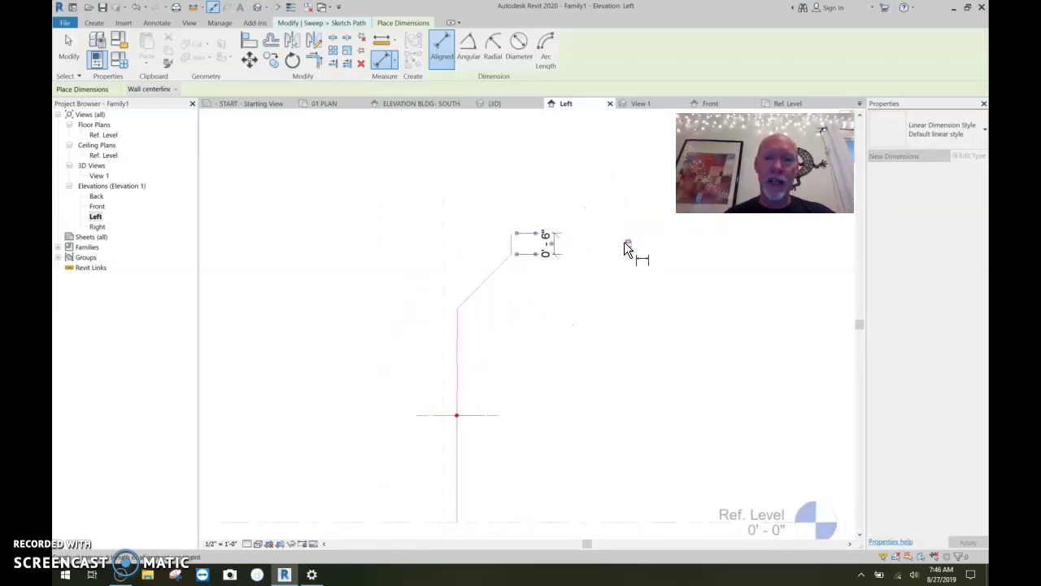
left_click(630, 243)
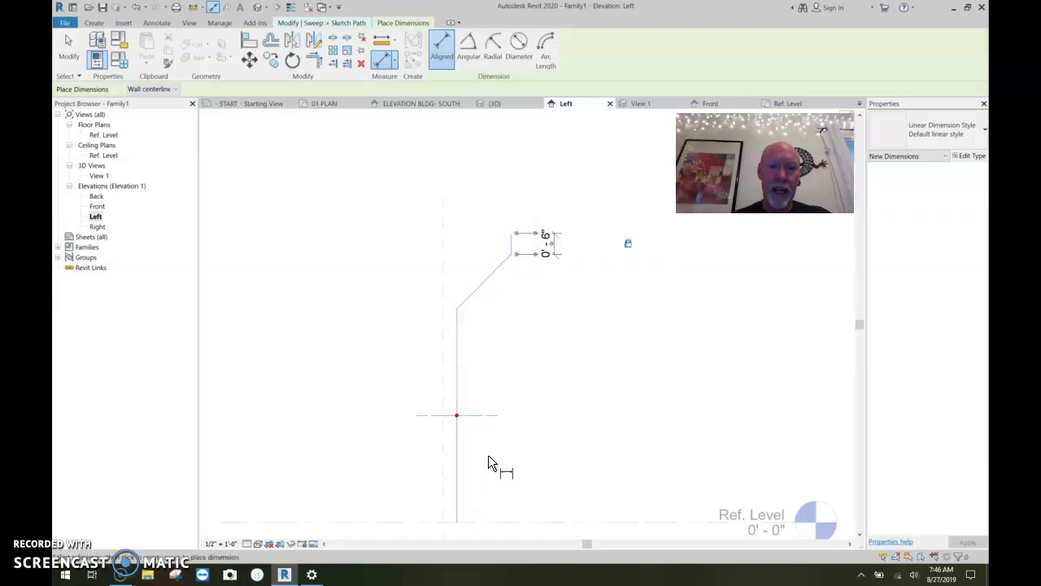
scroll(498, 247, "up", 3)
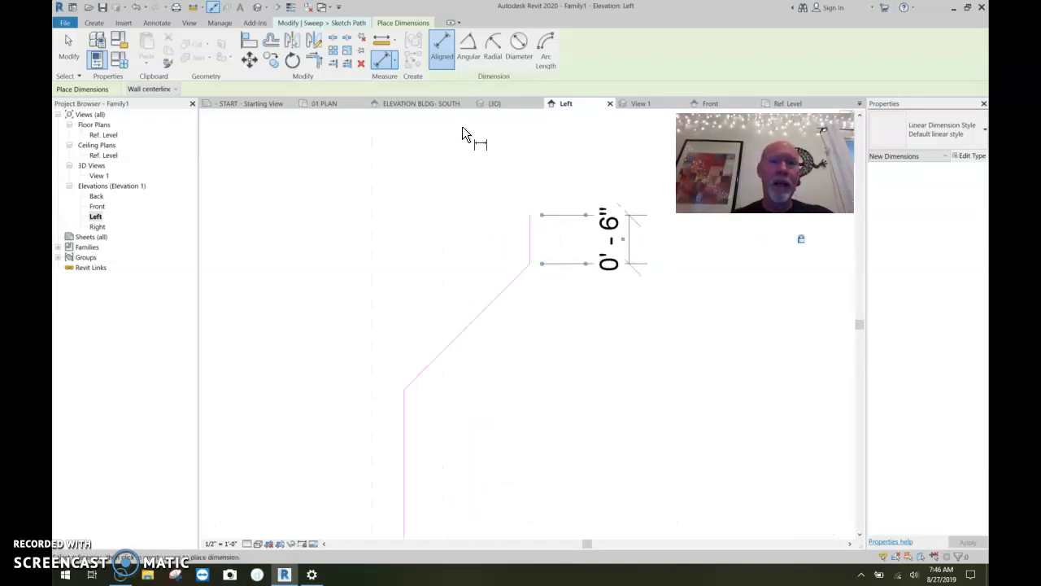
left_click(468, 50)
Place a 135° angular dimension between the top vertical and angled path segments
left_click(530, 236)
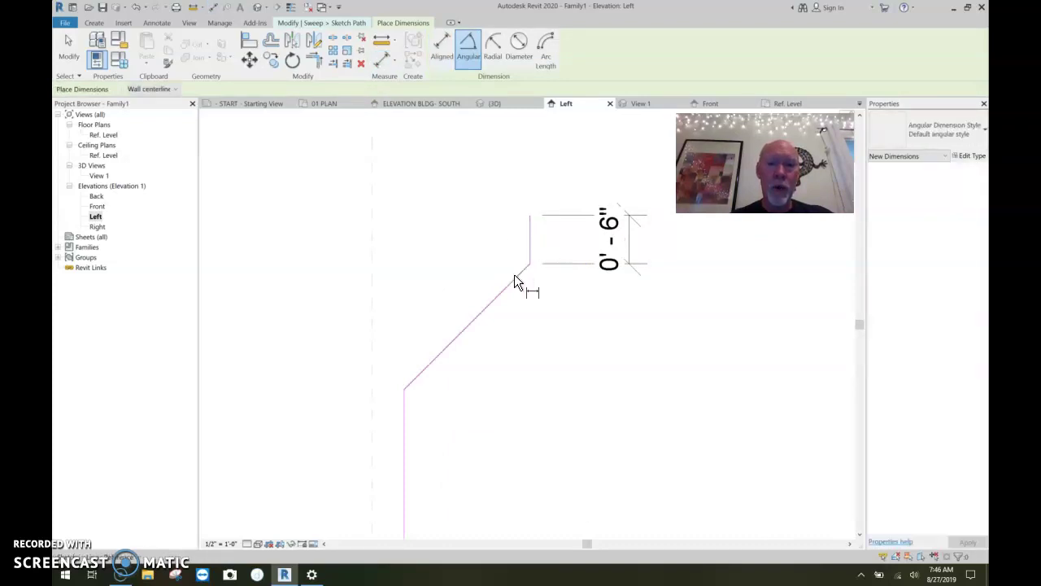
left_click(514, 275)
left_click(437, 253)
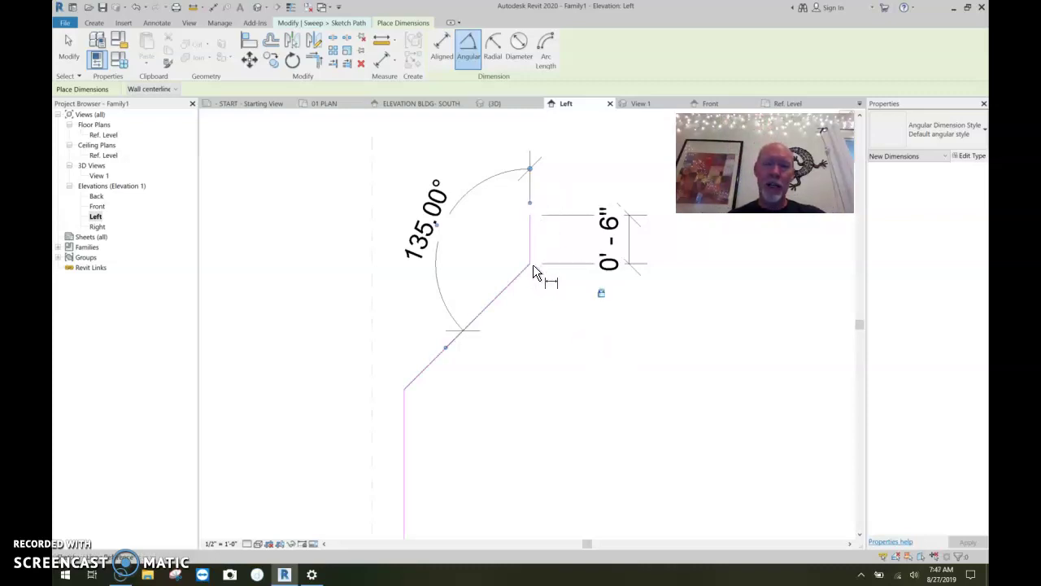
scroll(533, 407, "down", 2)
middle_click_drag(523, 419, 563, 329)
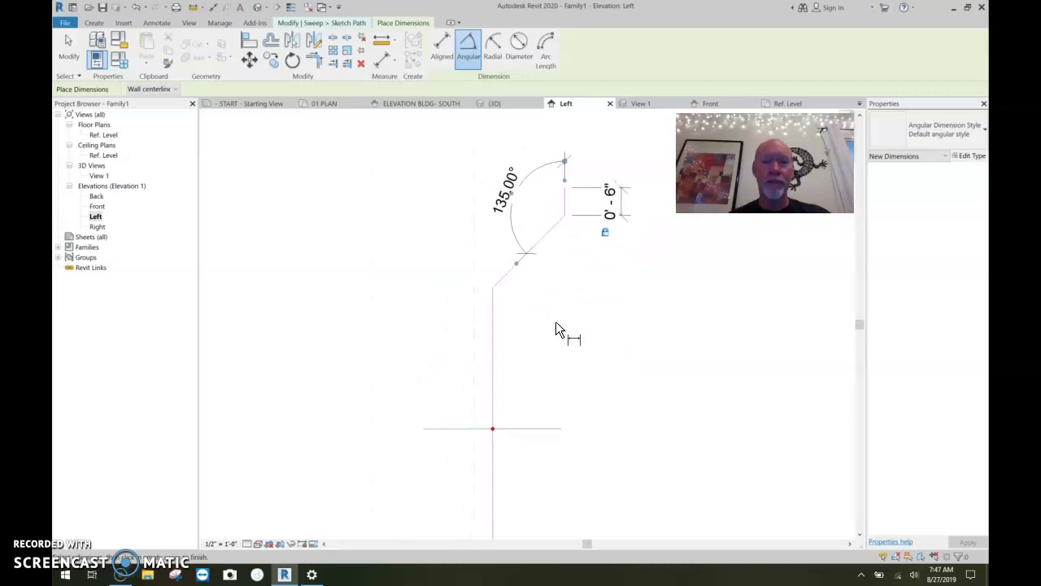
left_click(491, 391)
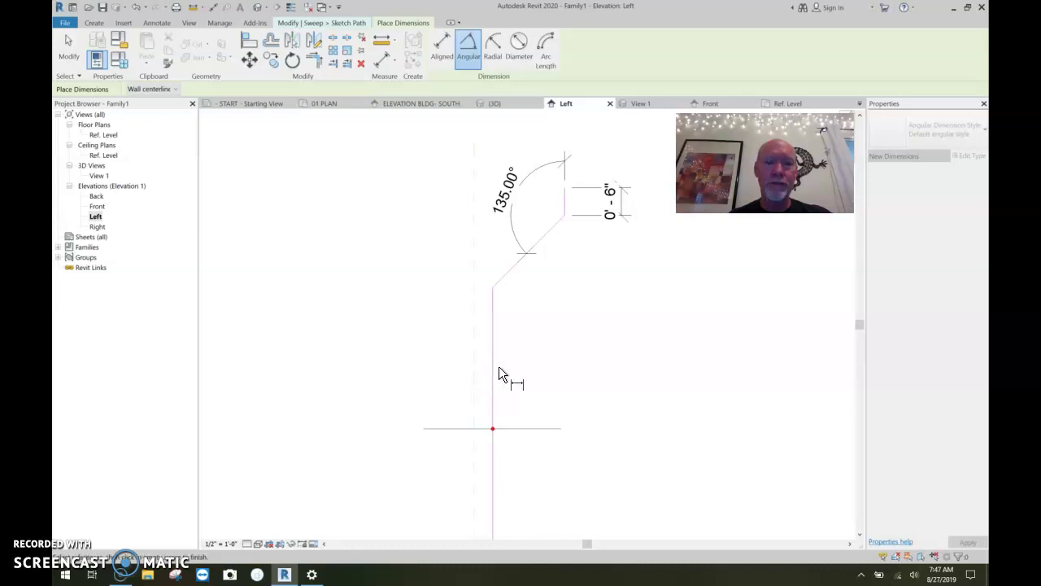
key("Escape")
key("Escape")
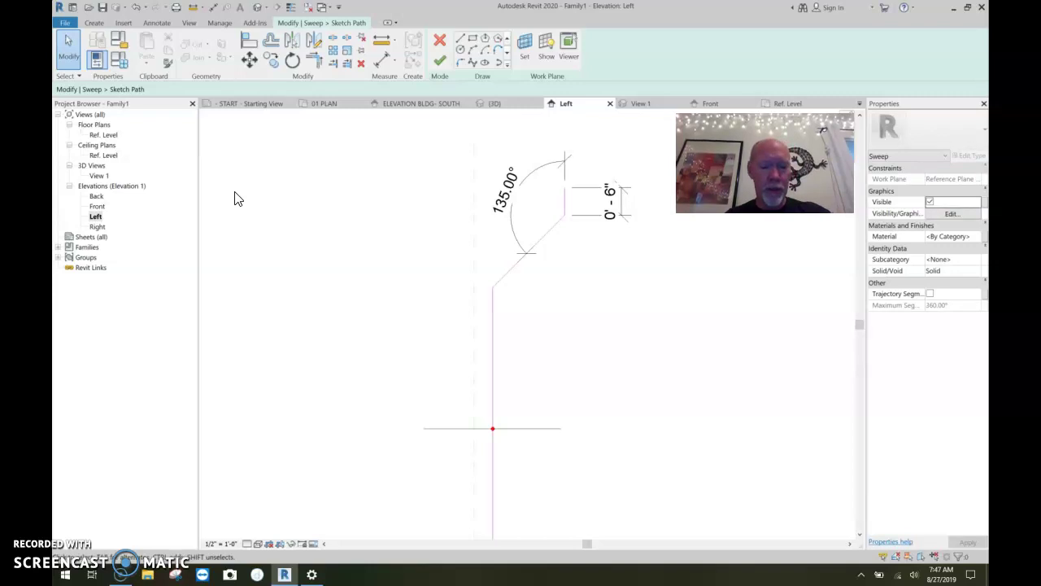
Dimension the 0' - 4" offset from the reference plane to the lower vertical leg
key("d")
key("i")
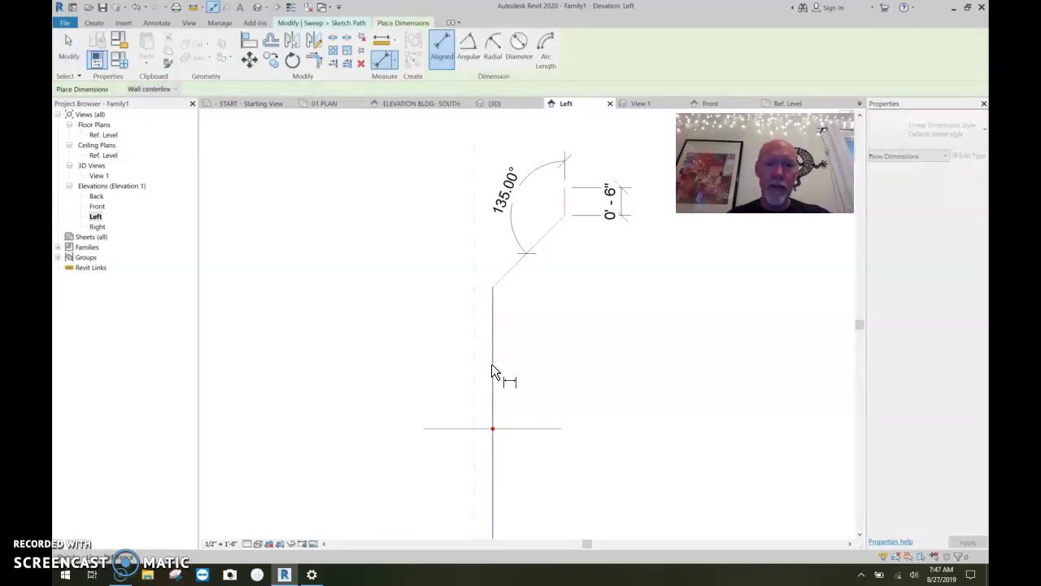
left_click(476, 375)
left_click(340, 368)
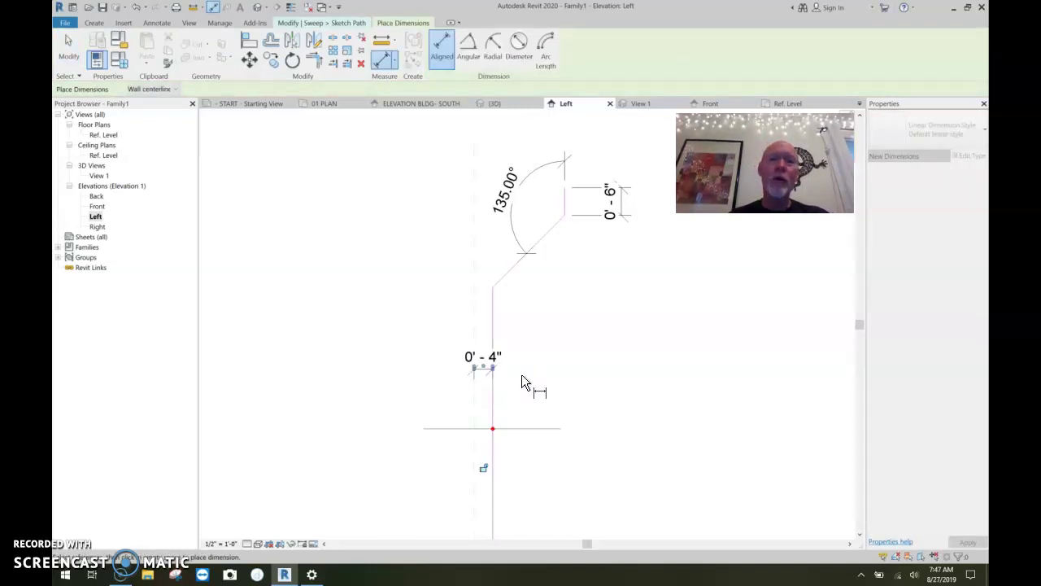
middle_click_drag(533, 382, 572, 351)
key("Escape")
key("Escape")
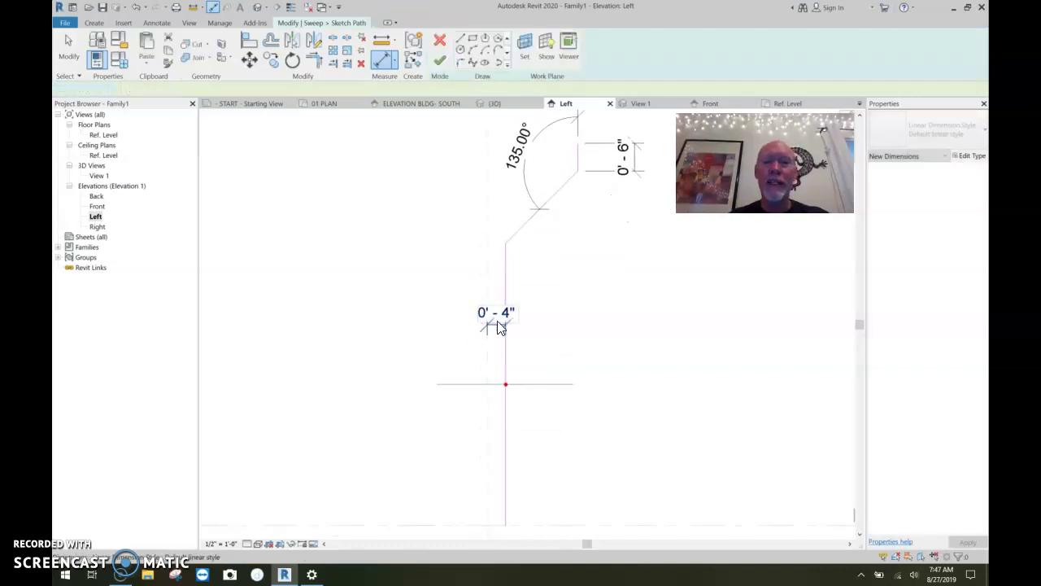
Change the lower leg's offset from 0' - 4" to 1"
left_click(507, 364)
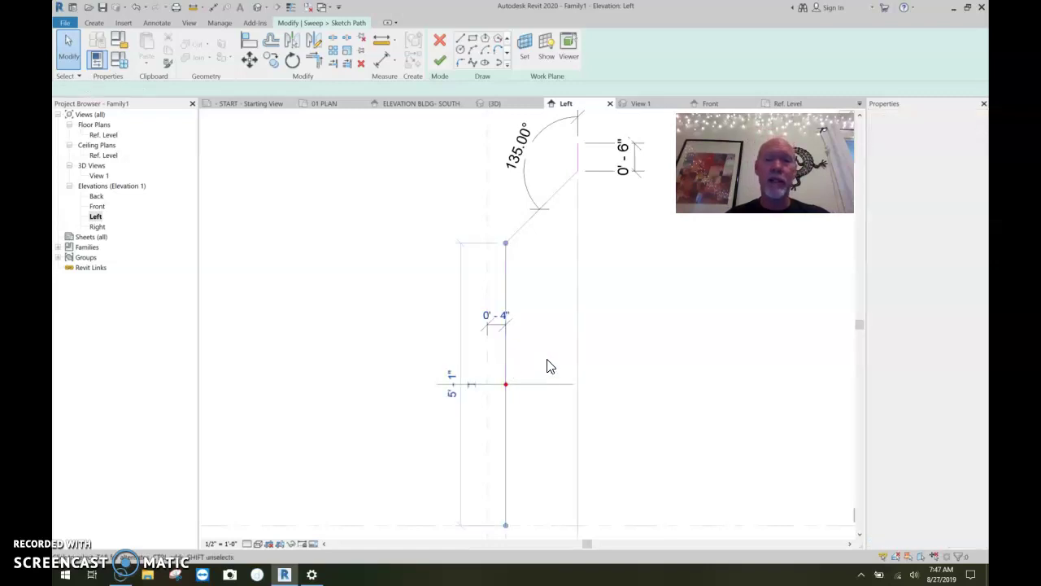
left_click(498, 317)
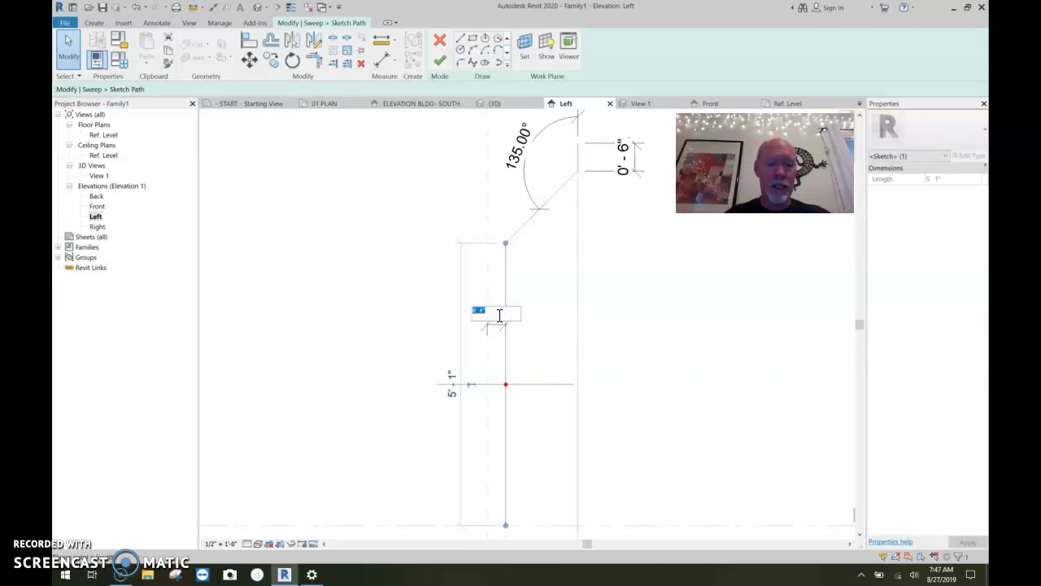
type("1\"")
key("Return")
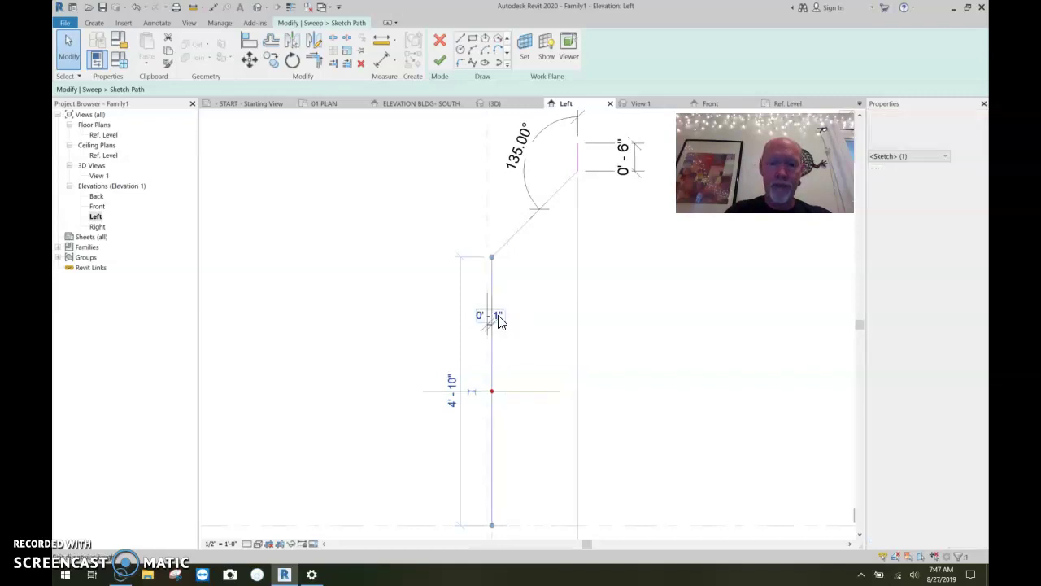
left_click(616, 343)
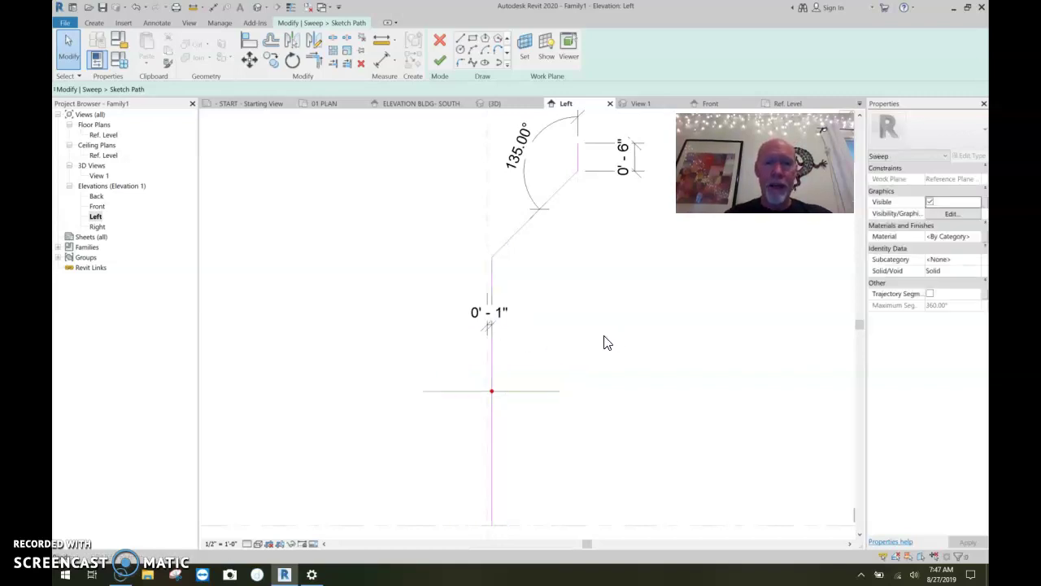
left_click(539, 338)
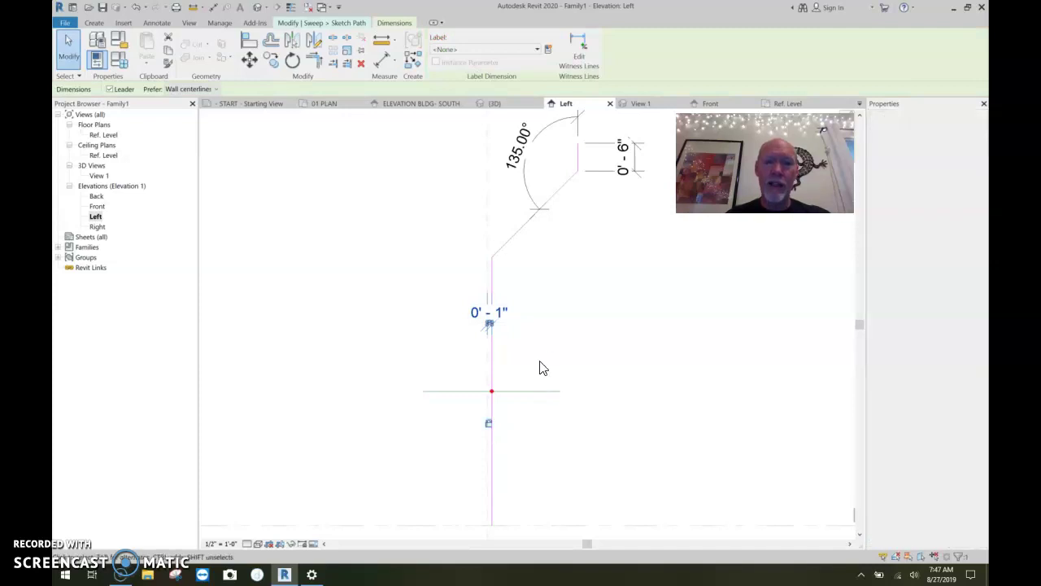
left_click(529, 398)
scroll(525, 330, "down", 2)
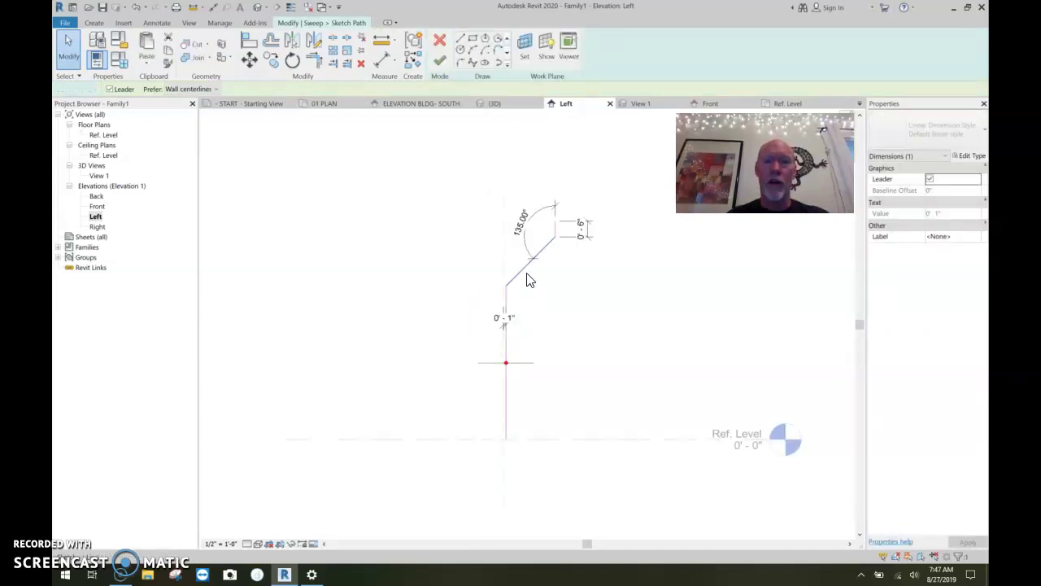
left_click(563, 334)
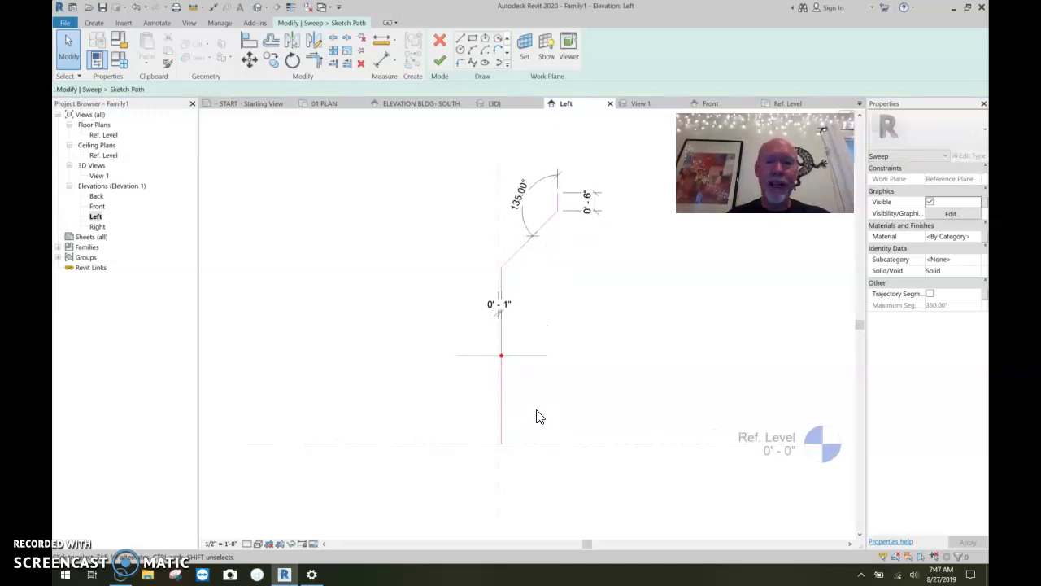
Raise the lower vertical leg's bottom end so the leg measures 4' - 6"
scroll(537, 416, "up", 2)
left_click(486, 430)
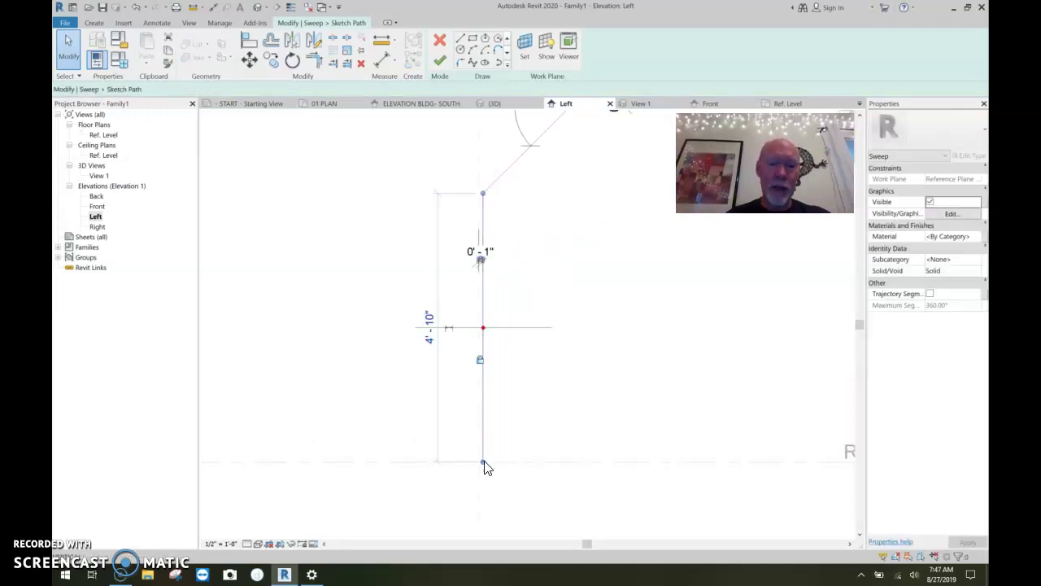
mouse_move(488, 468)
left_mouse_down()
mouse_move(491, 436)
mouse_move(484, 443)
left_mouse_up()
left_click(515, 435)
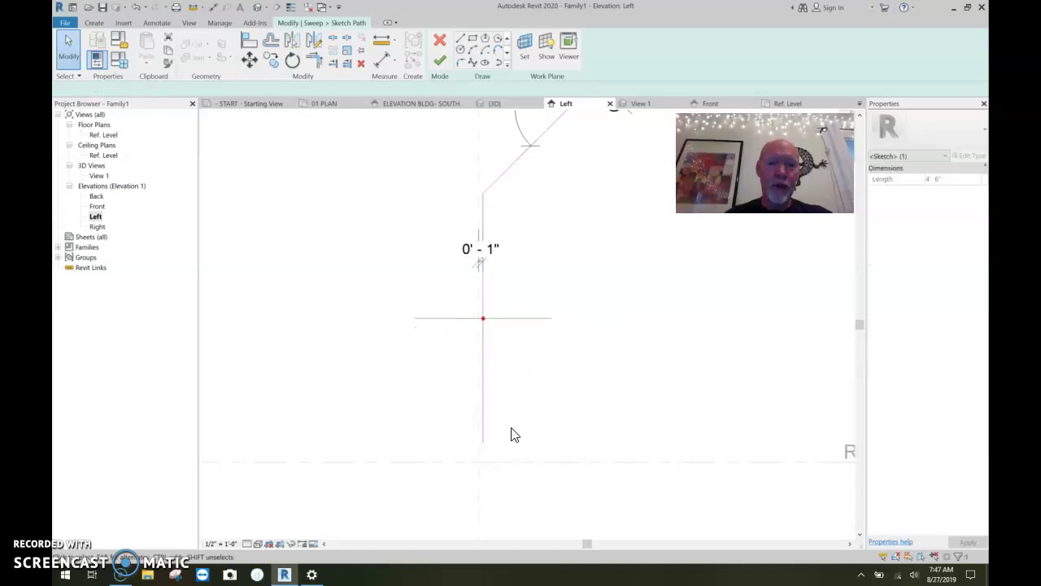
scroll(525, 409, "down", 2)
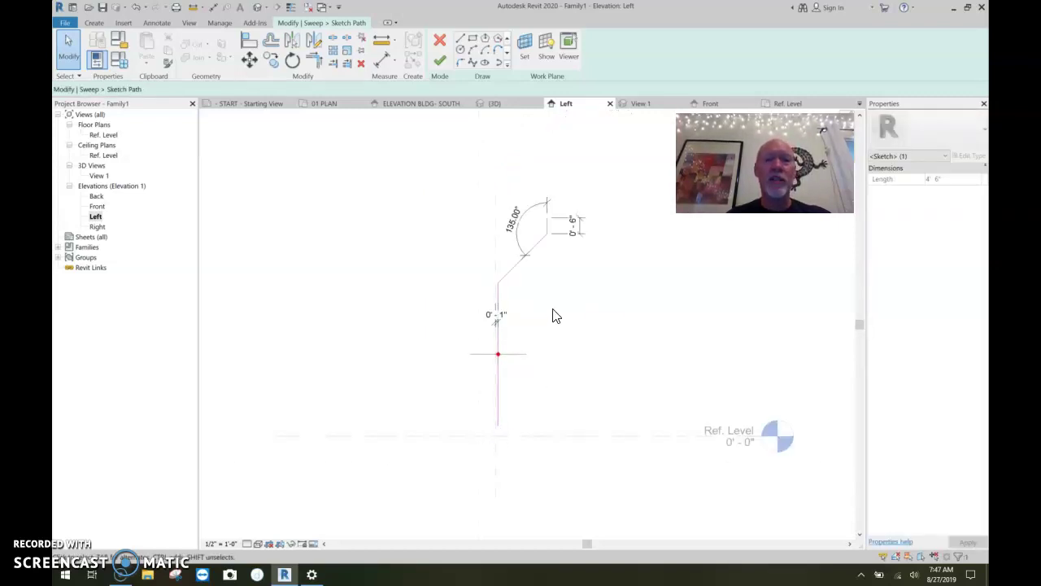
middle_click_drag(553, 314, 559, 331)
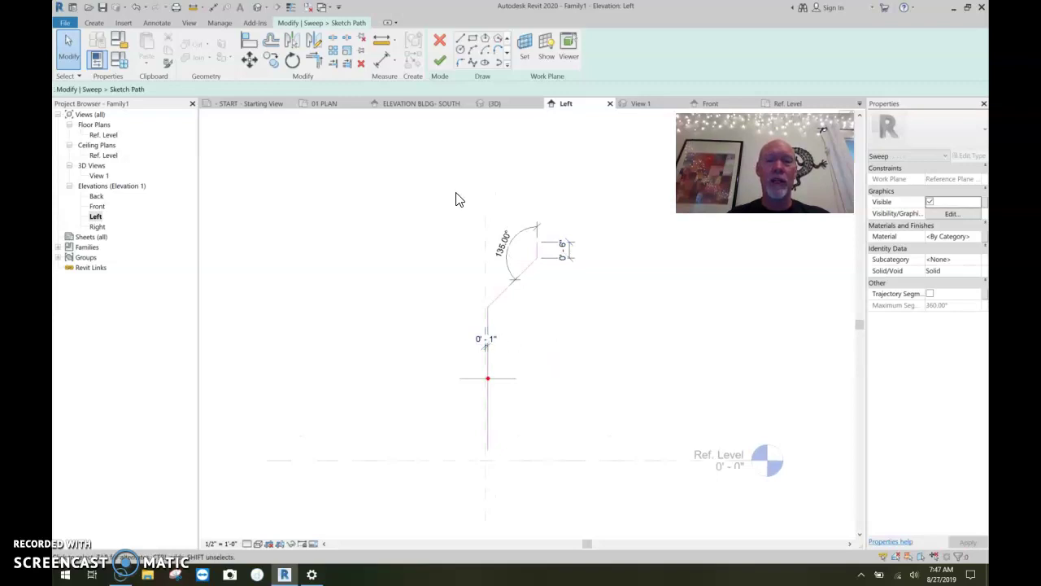
left_click(488, 452)
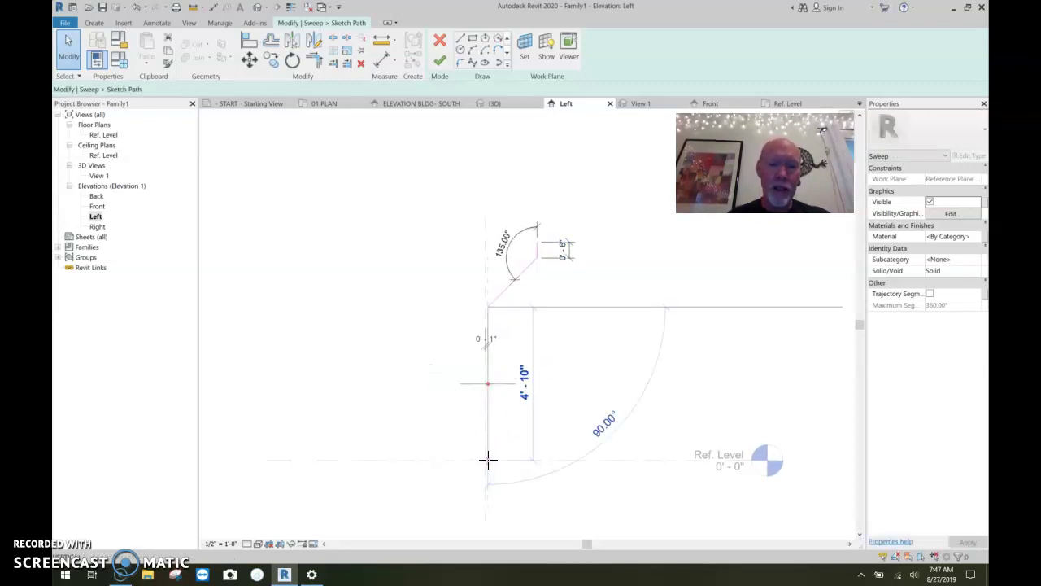
left_click(530, 430)
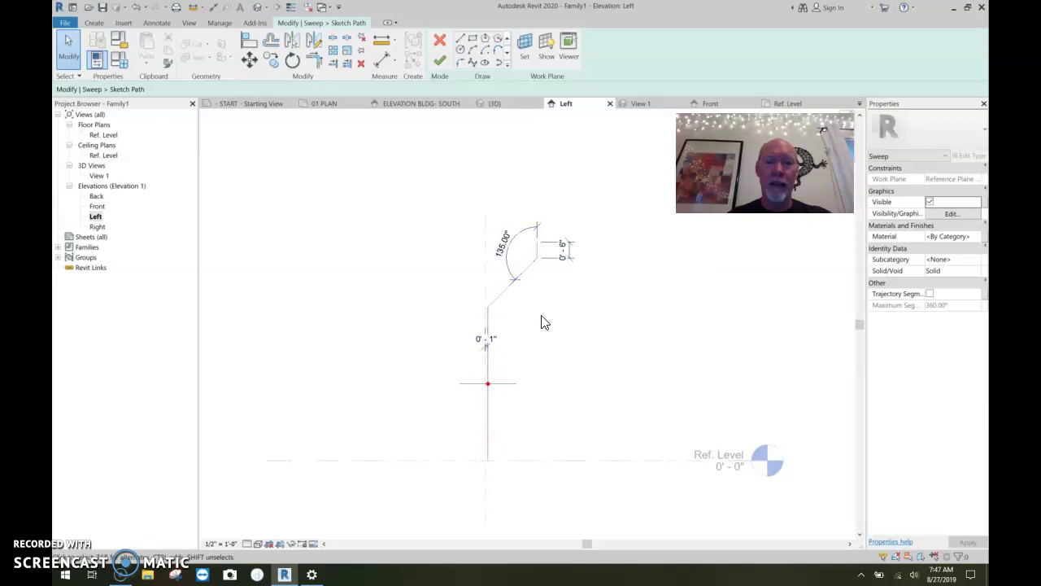
scroll(542, 320, "up", 2)
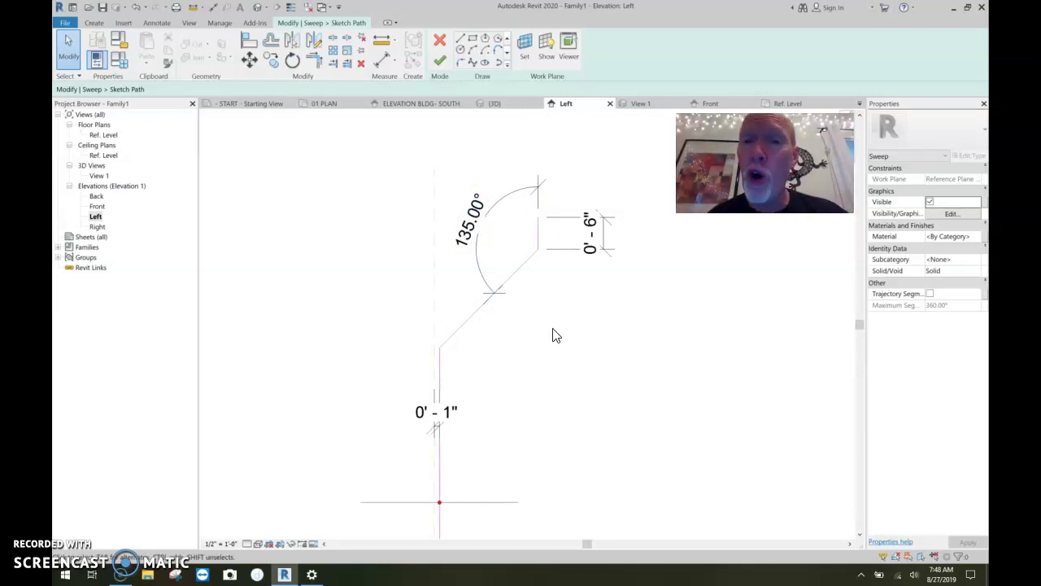
Place a 1' - 7 9/16" aligned width dimension across the top of the path and select it
key("d")
key("i")
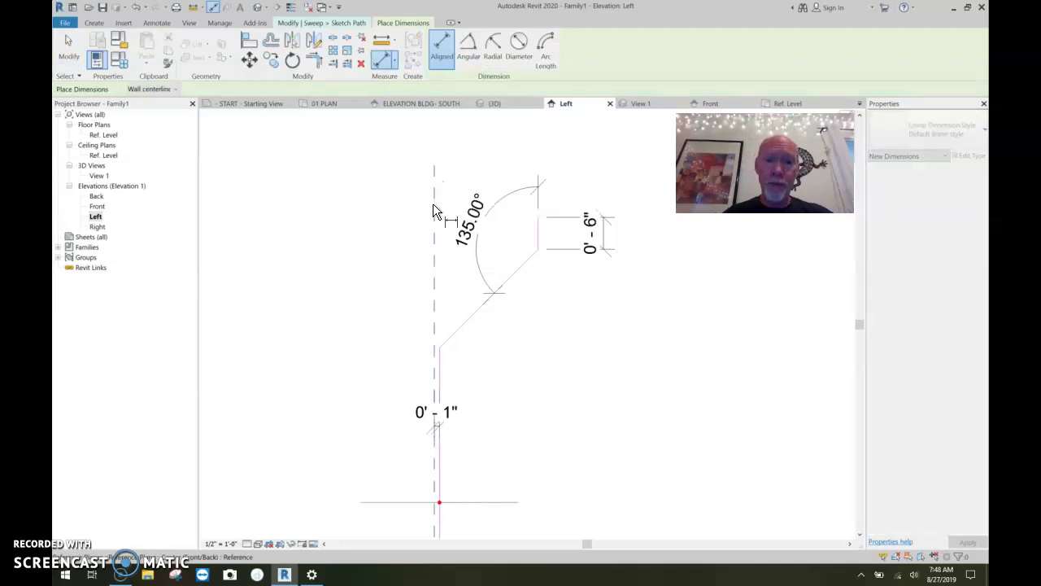
left_click(440, 247)
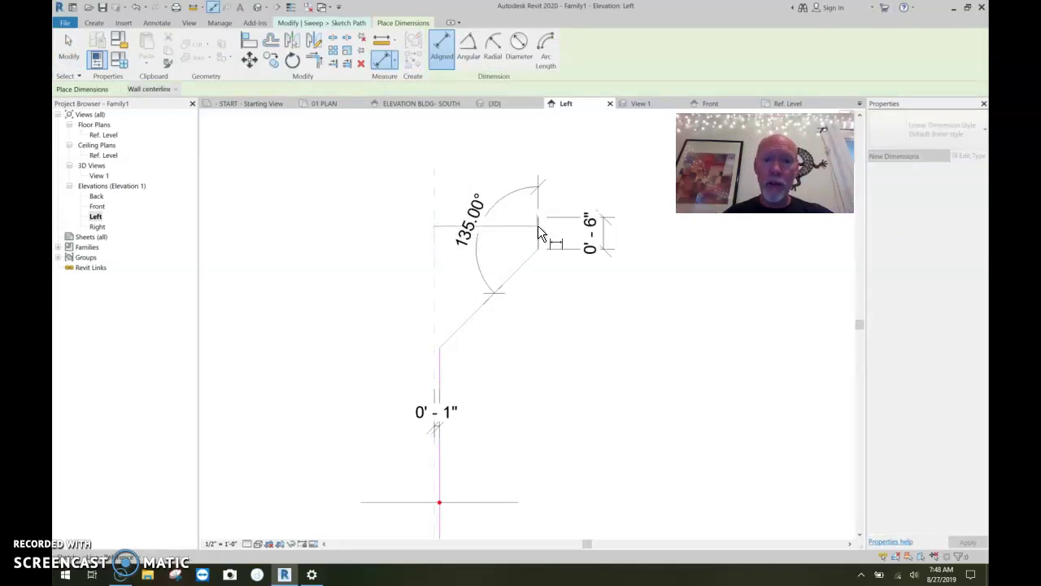
scroll(540, 240, "up", 3, "ctrl")
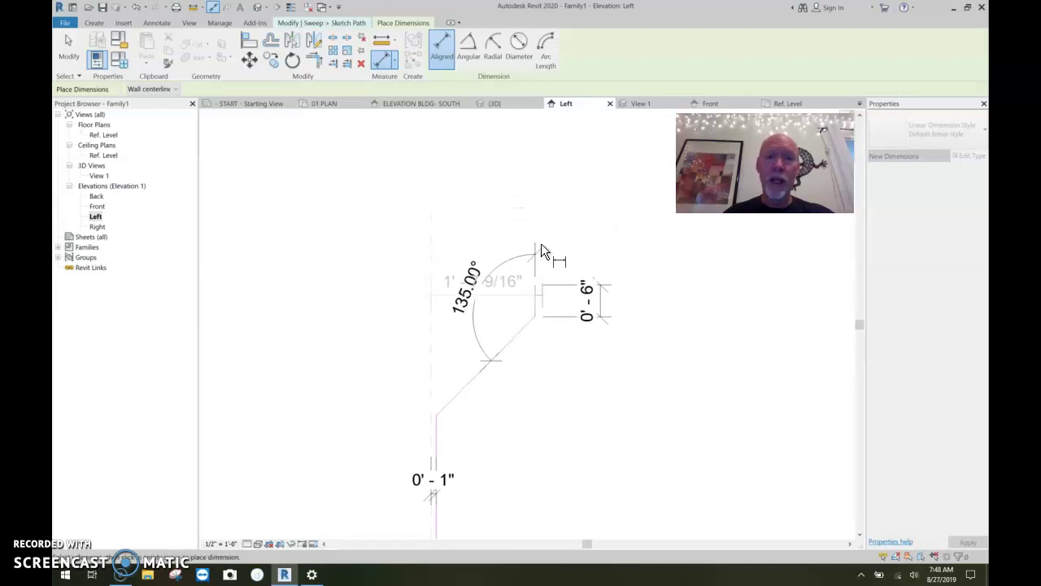
left_click(536, 173)
middle_click_drag(586, 234, 605, 258)
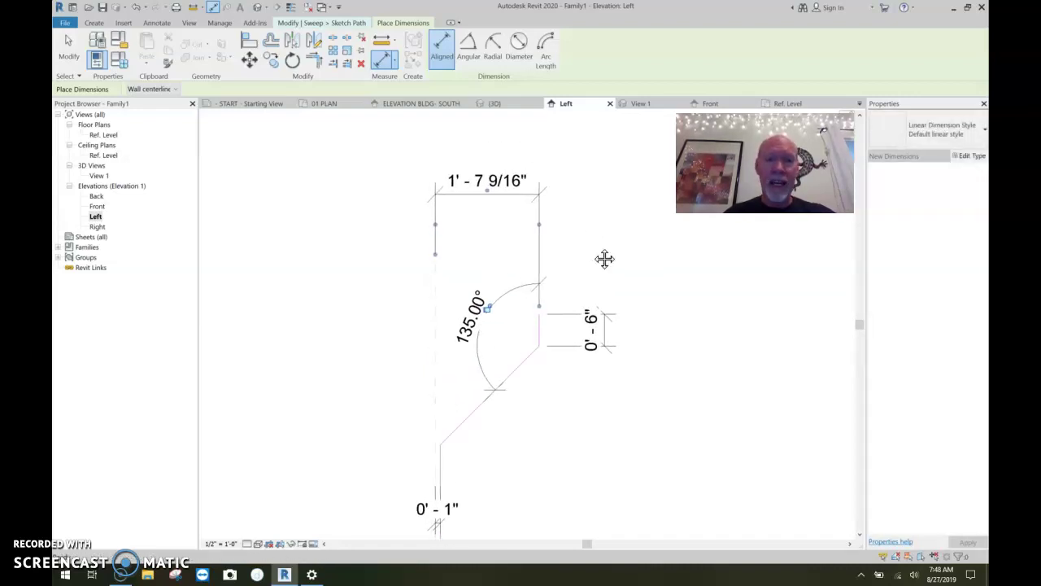
key("Escape")
key("Escape")
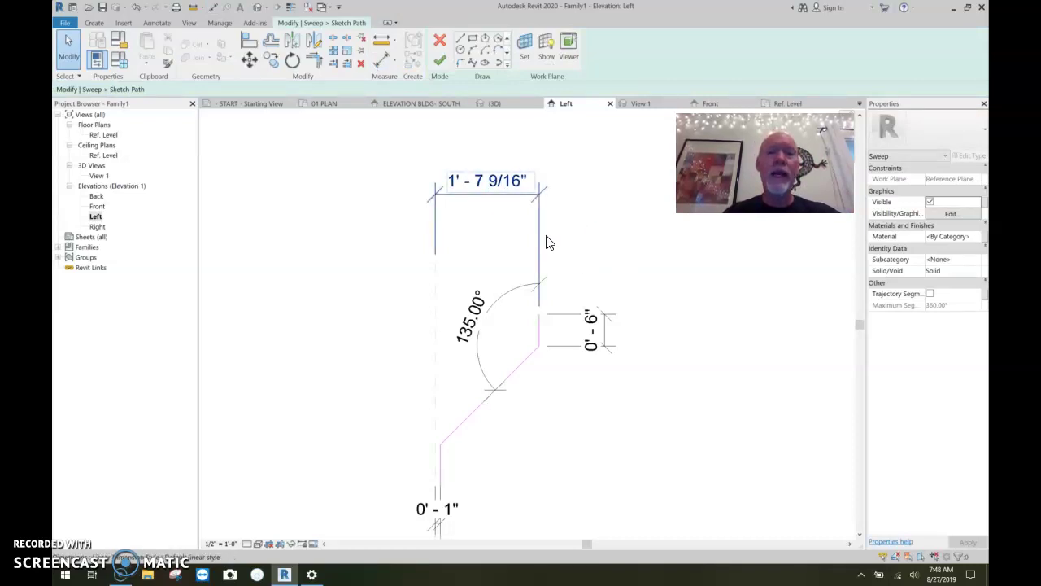
left_click(542, 240)
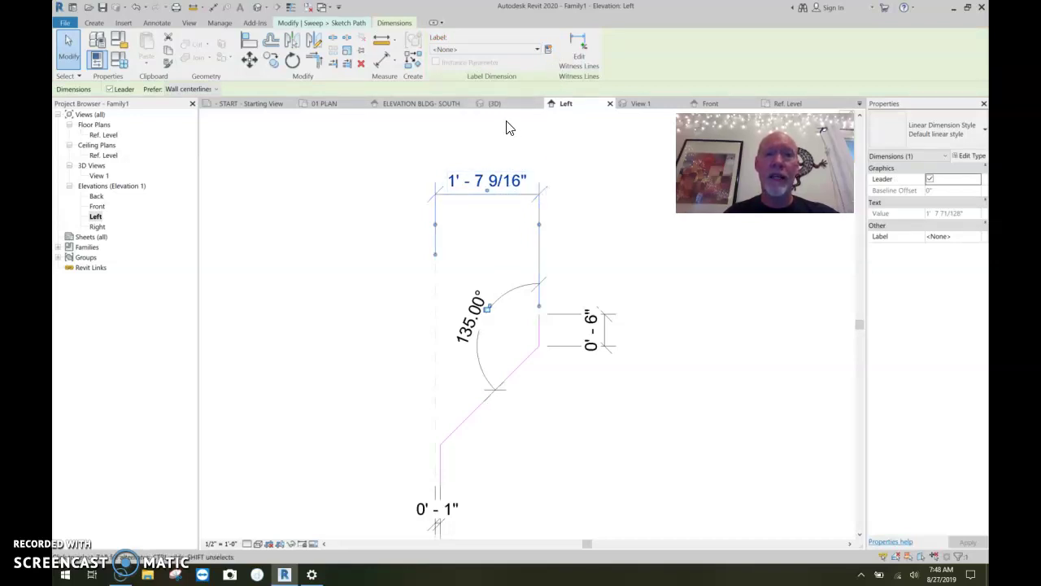
Label the 1' - 7 9/16" dimension with a new type parameter named Overhang Distance
left_click(550, 49)
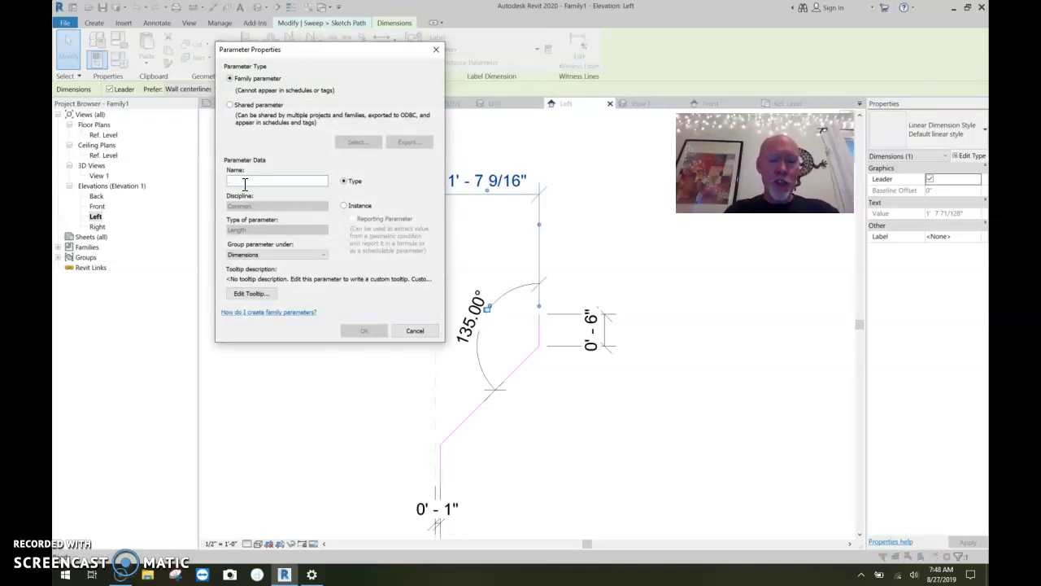
type("Overhang Distance")
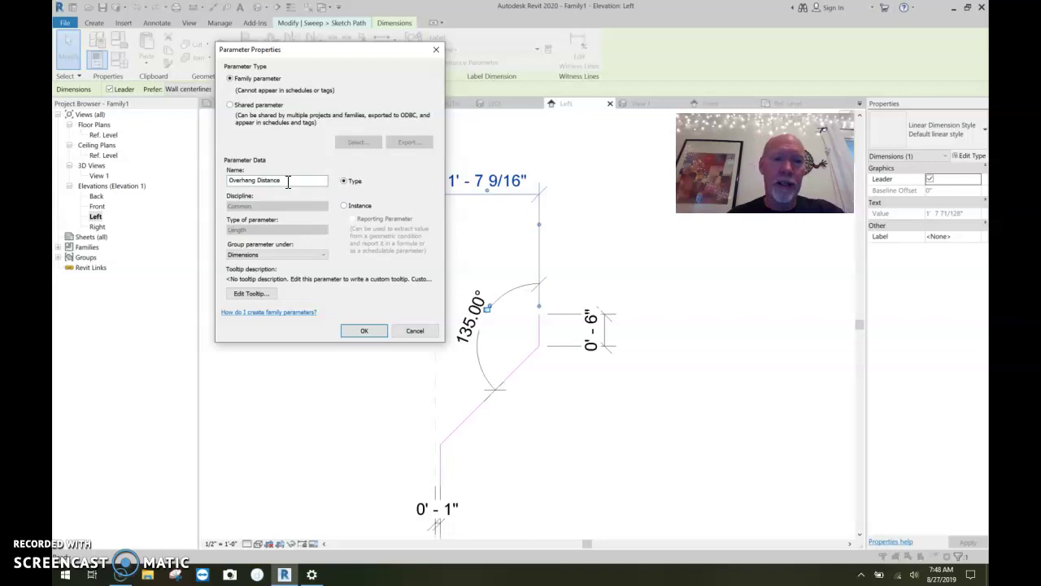
left_click(364, 332)
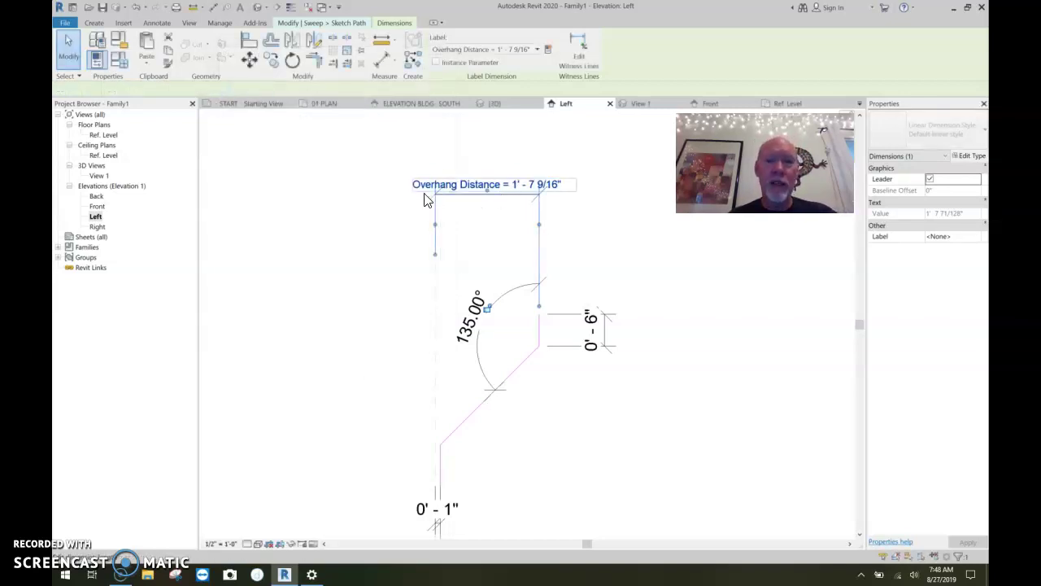
Check the full sweep path down to the origin, then finish the path sketch
left_click(605, 272)
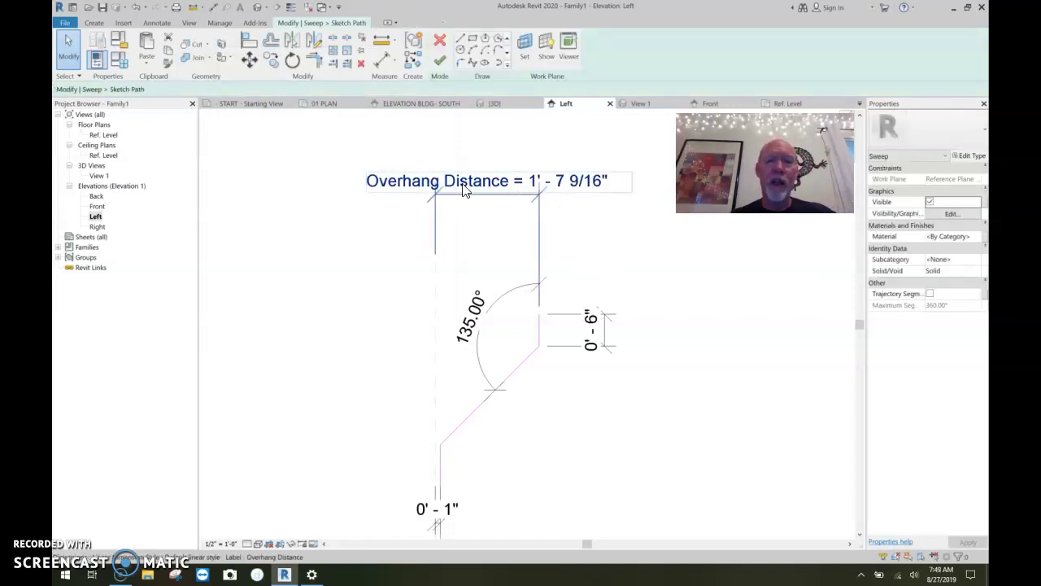
scroll(488, 244, "down", 2)
middle_click_drag(590, 396, 526, 275)
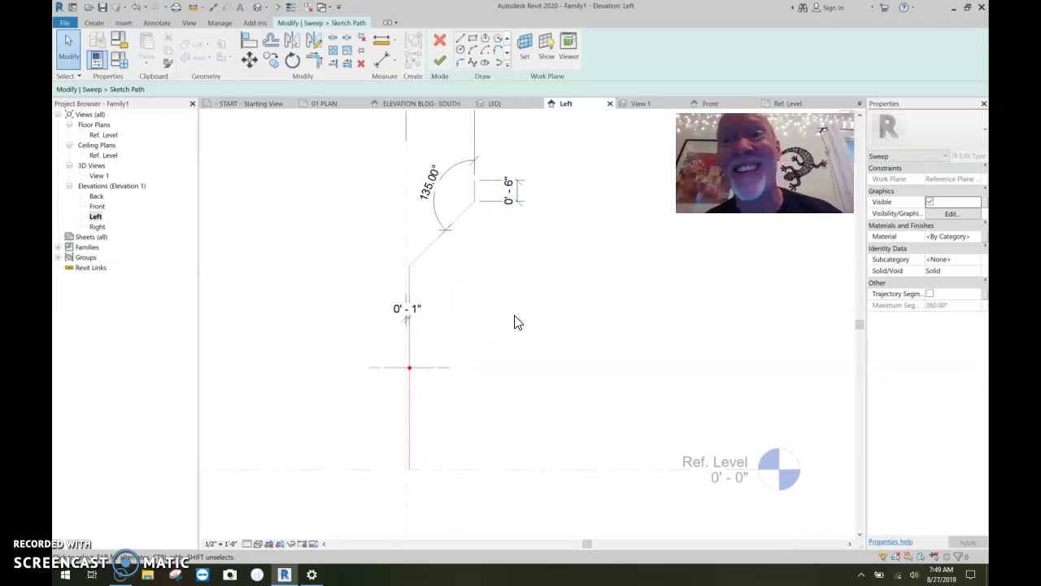
middle_click_drag(523, 310, 529, 377)
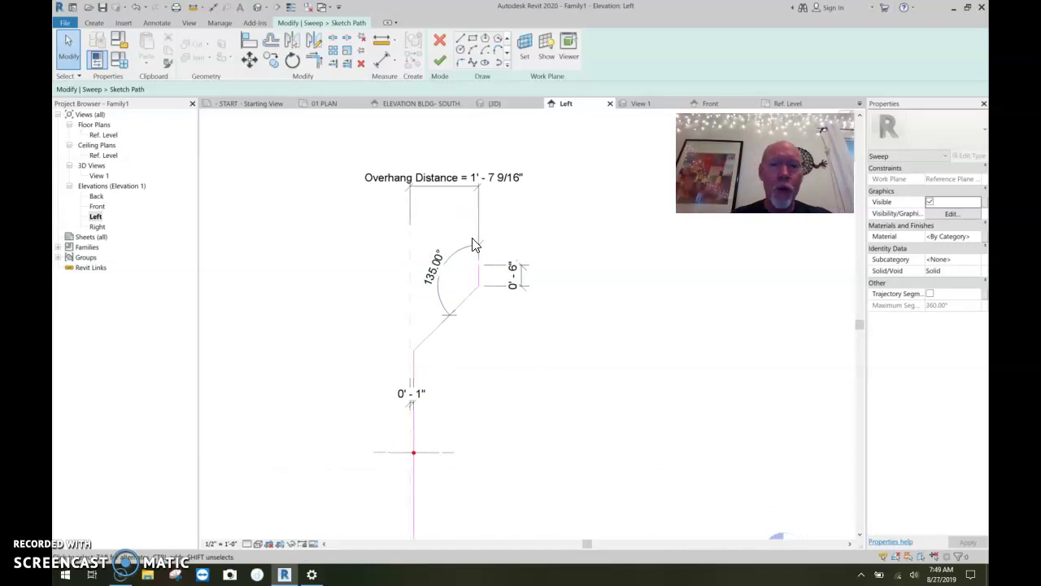
middle_click_drag(448, 458, 516, 363)
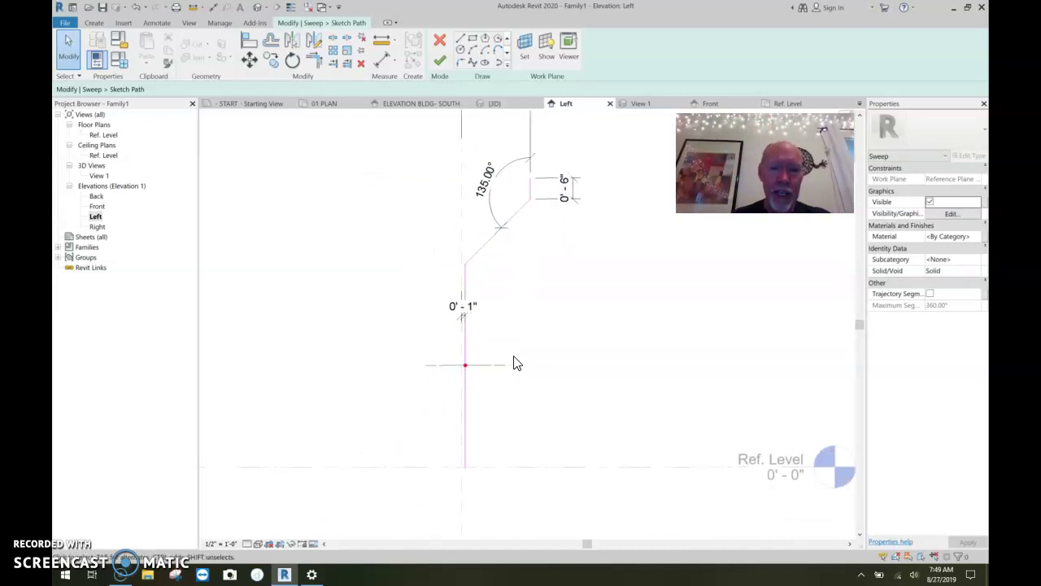
scroll(498, 352, "up", 2)
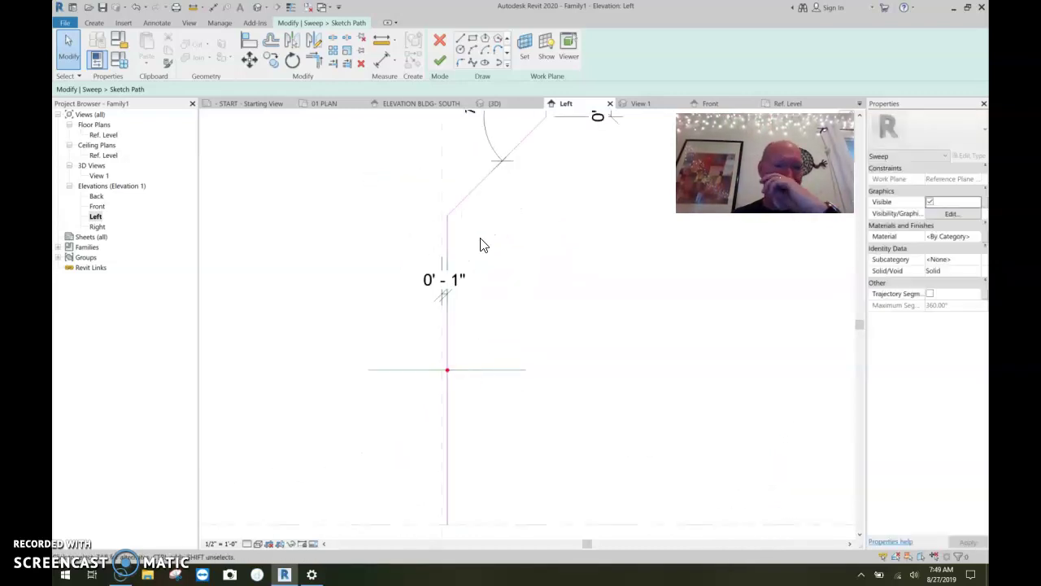
left_click(480, 371)
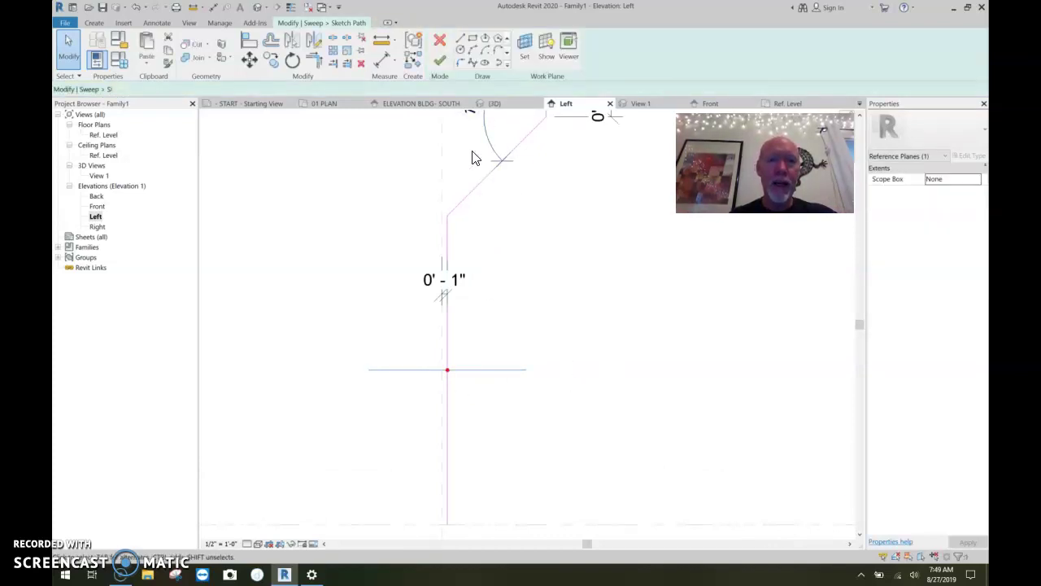
left_click(440, 61)
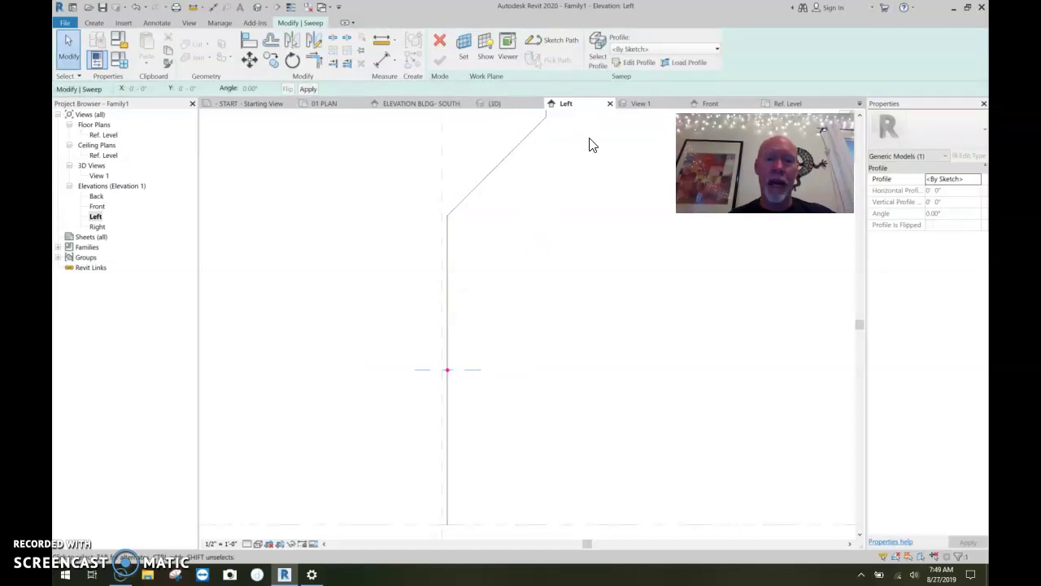
Edit the sweep's profile in the Floor Plan: Ref. Level view
left_click(636, 64)
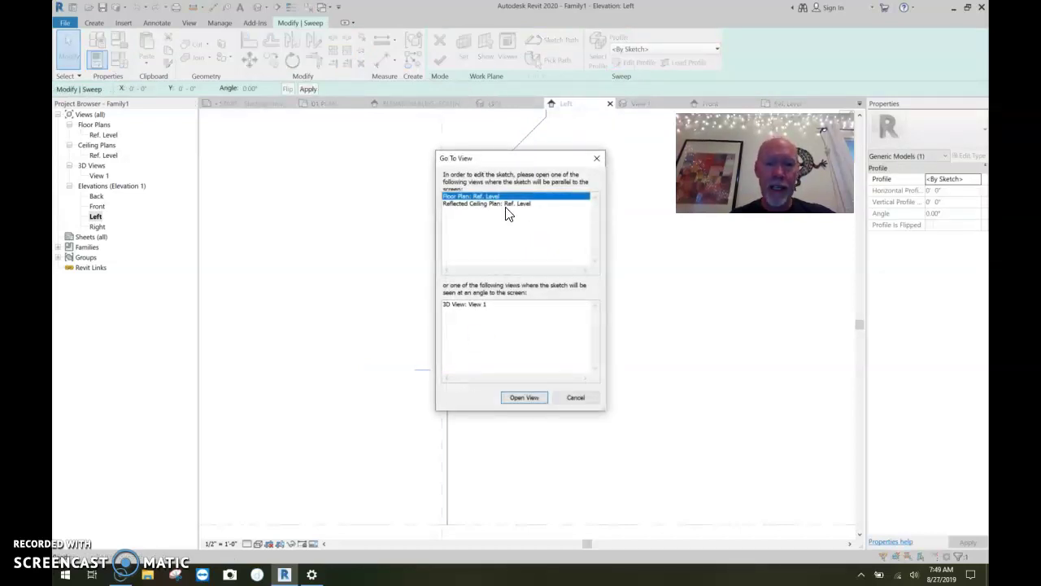
left_click(545, 398)
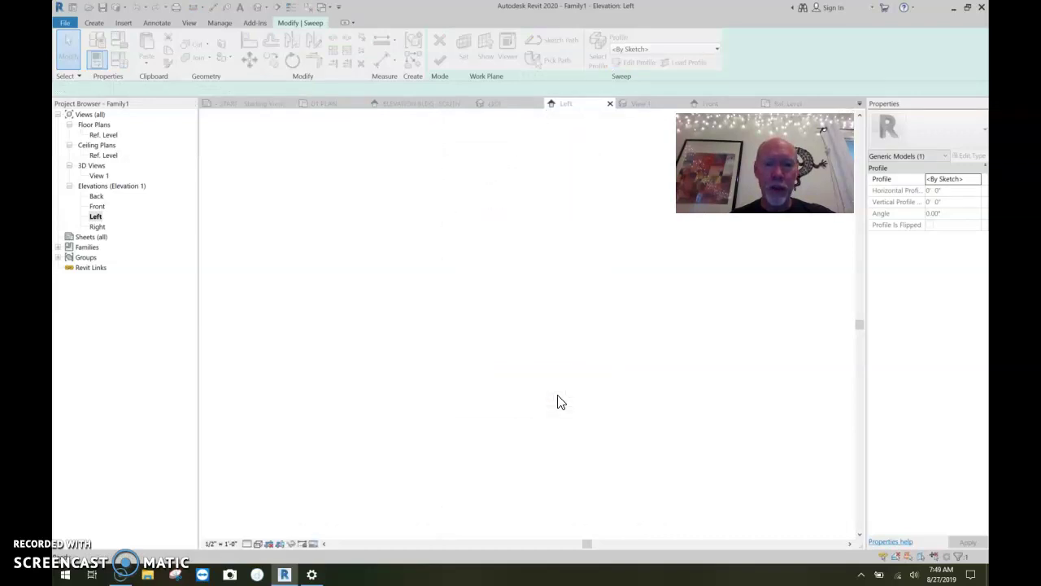
scroll(530, 198, "down", 1)
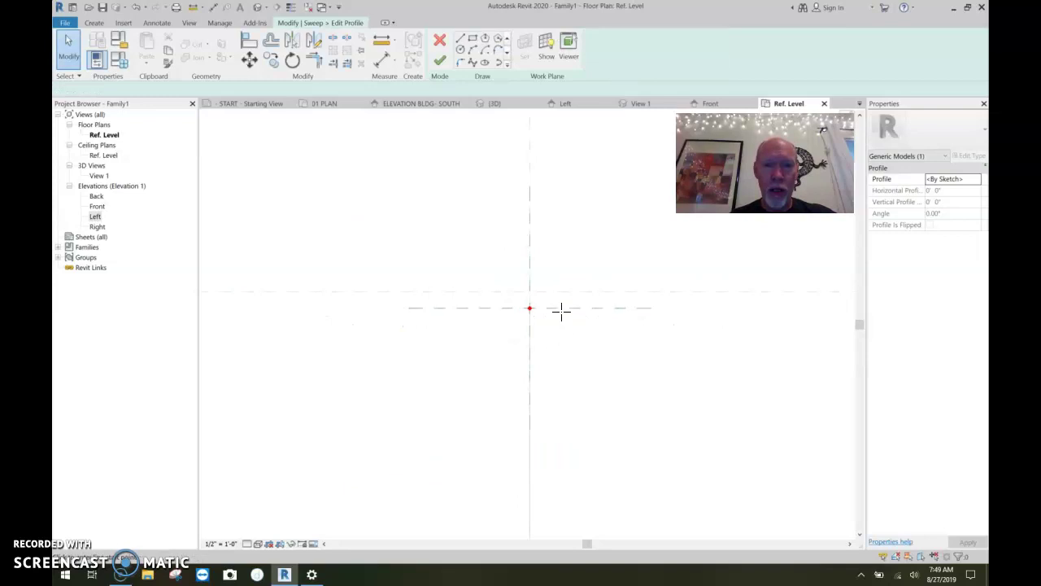
Draw a 4" × 3" rectangular profile from the origin, finish it, and view the sweep in 3D
key("l")
key("i")
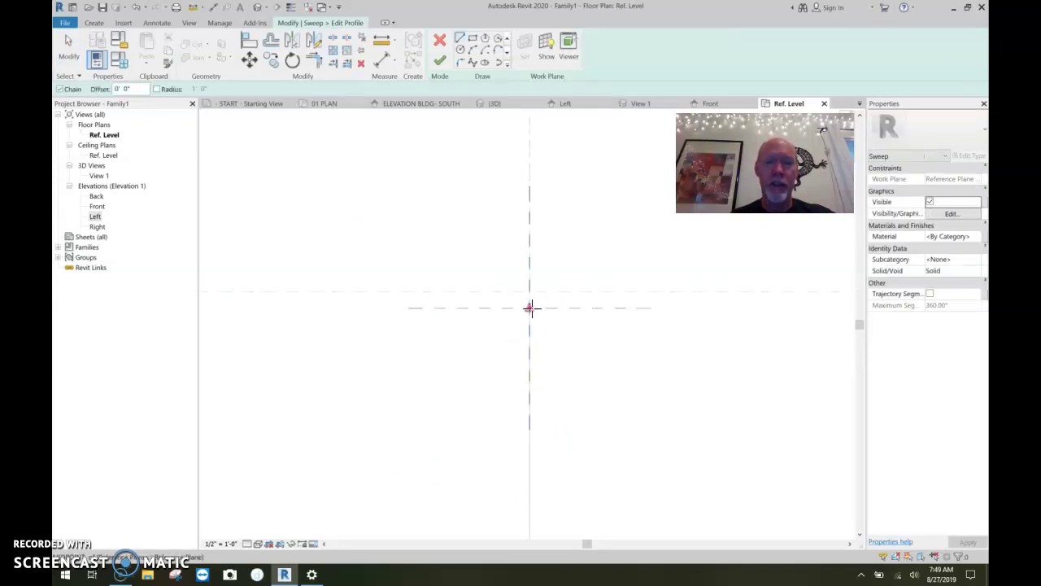
left_click(530, 309)
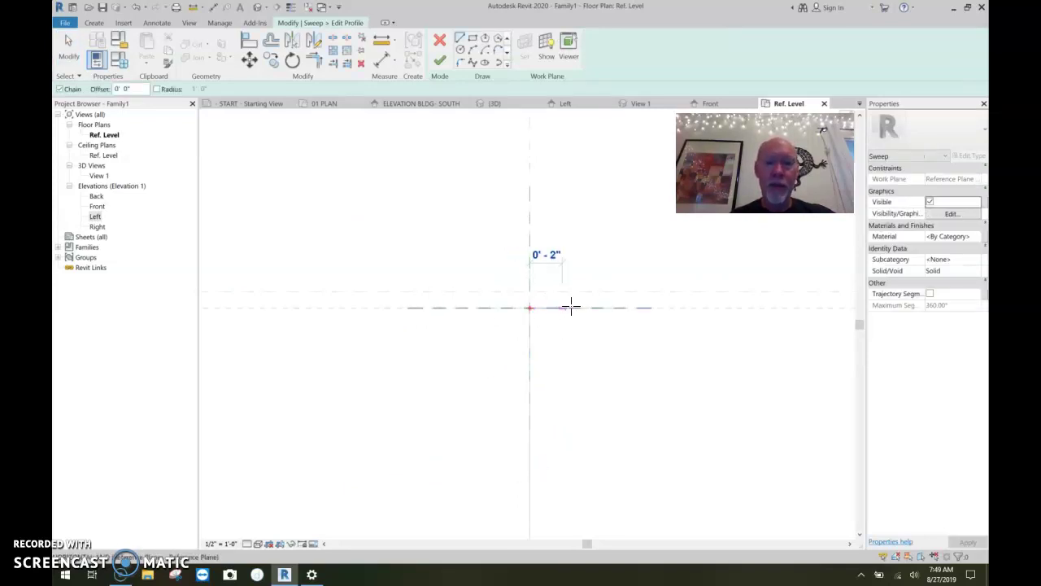
type("4")
key("Return")
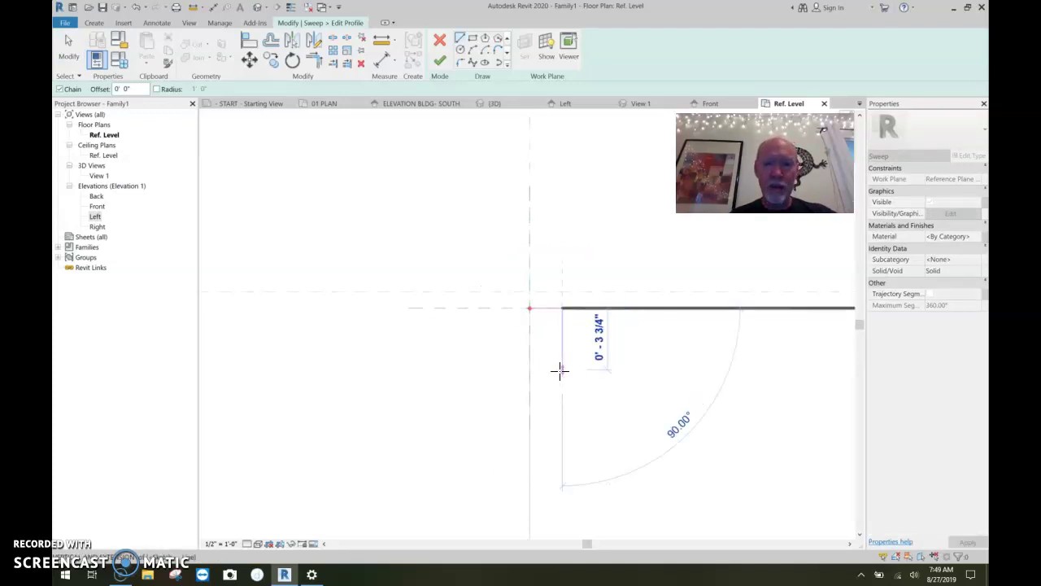
type("3")
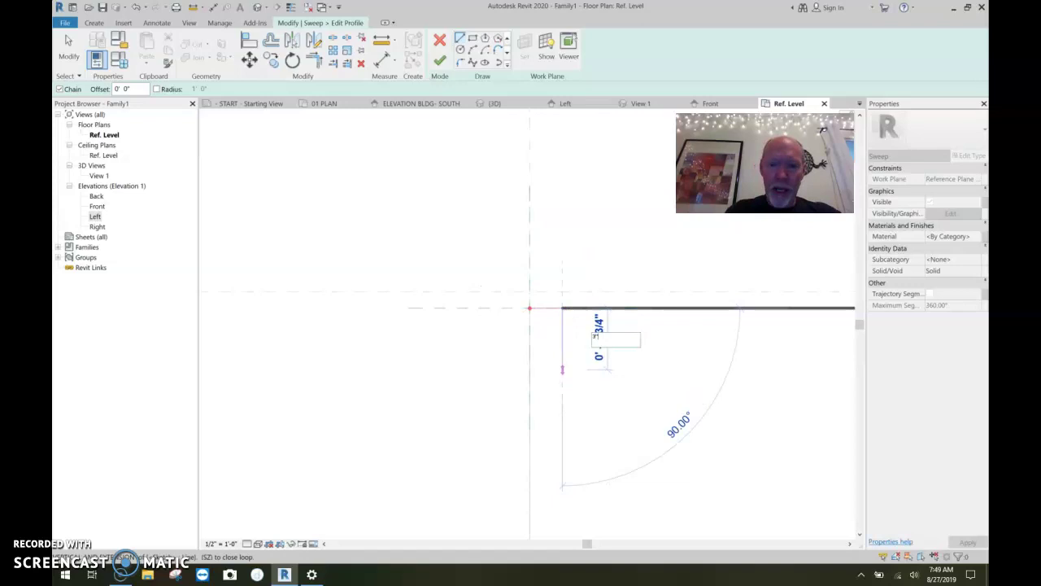
key("Return")
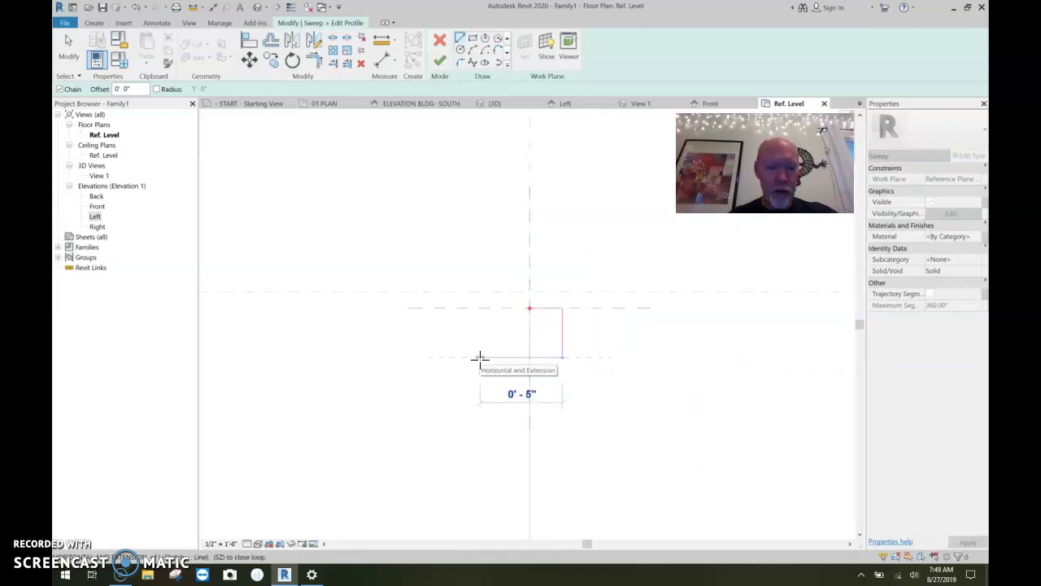
left_click(480, 357)
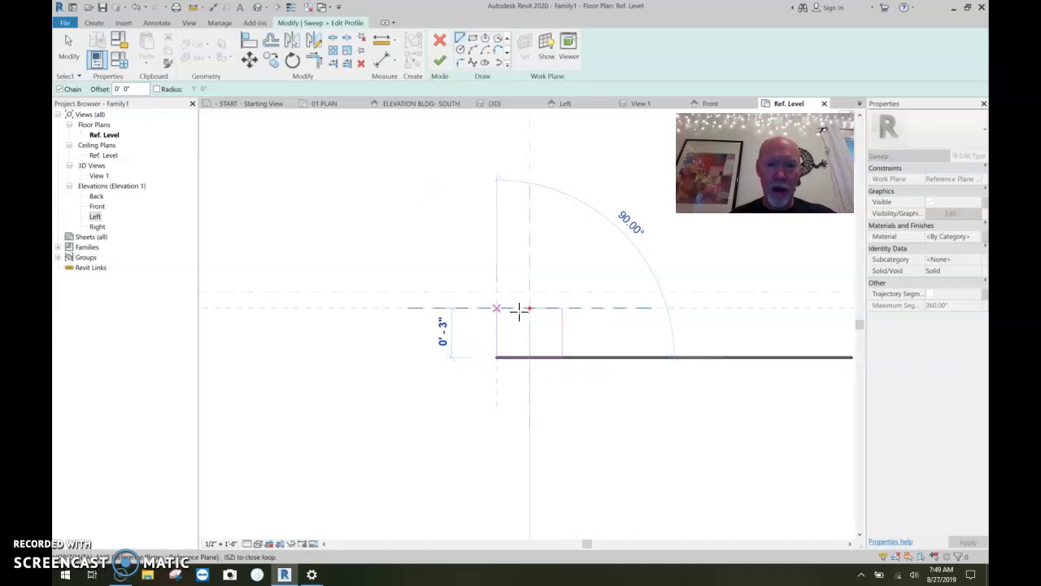
left_click(518, 309)
key("Escape")
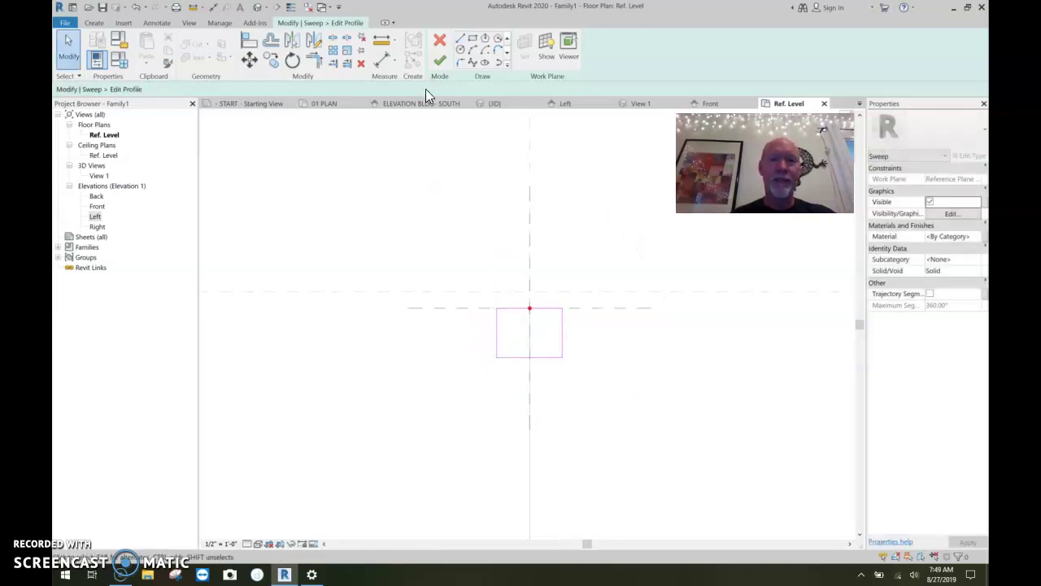
left_click(440, 61)
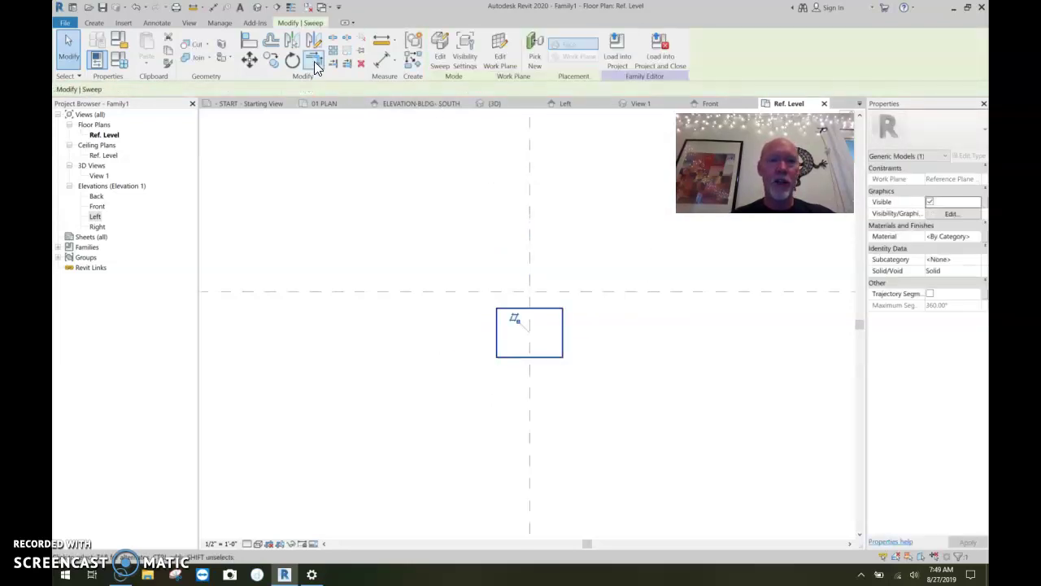
left_click(258, 8)
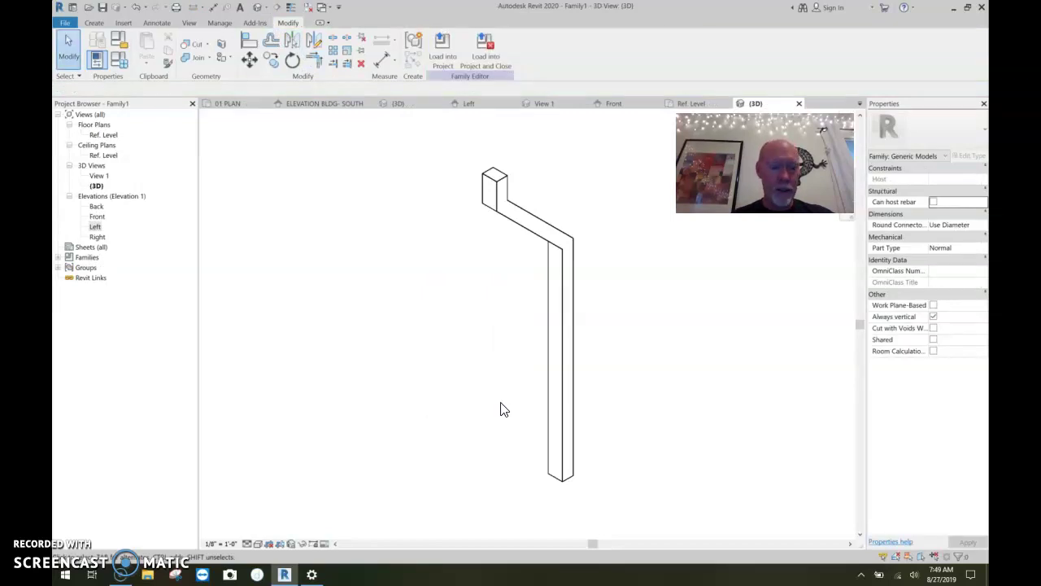
Orbit the 3D downspout, then open the Left elevation zoomed to fit
middle_click_drag(501, 410, 678, 366, "shift")
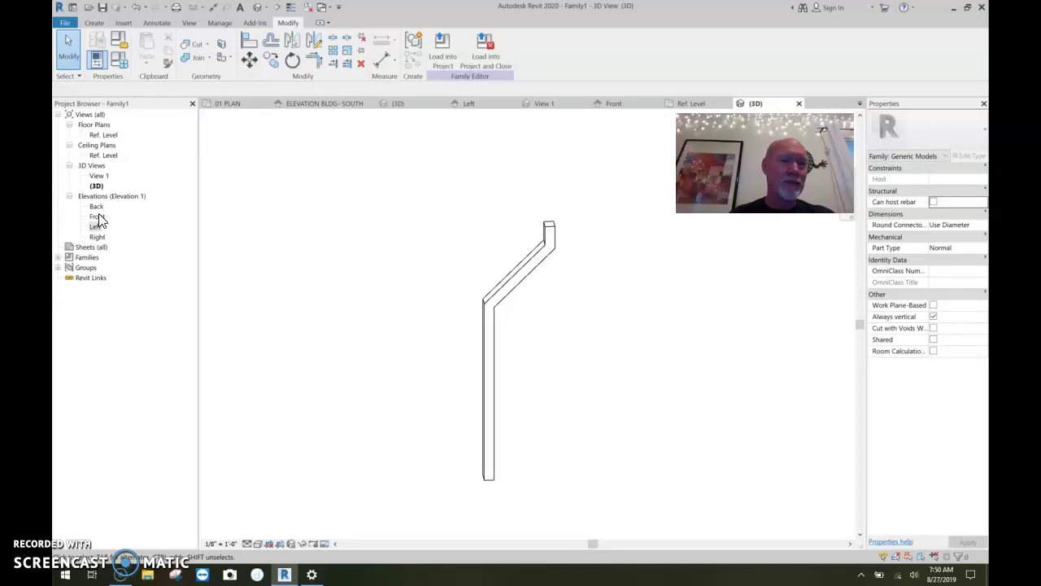
double_click(96, 227)
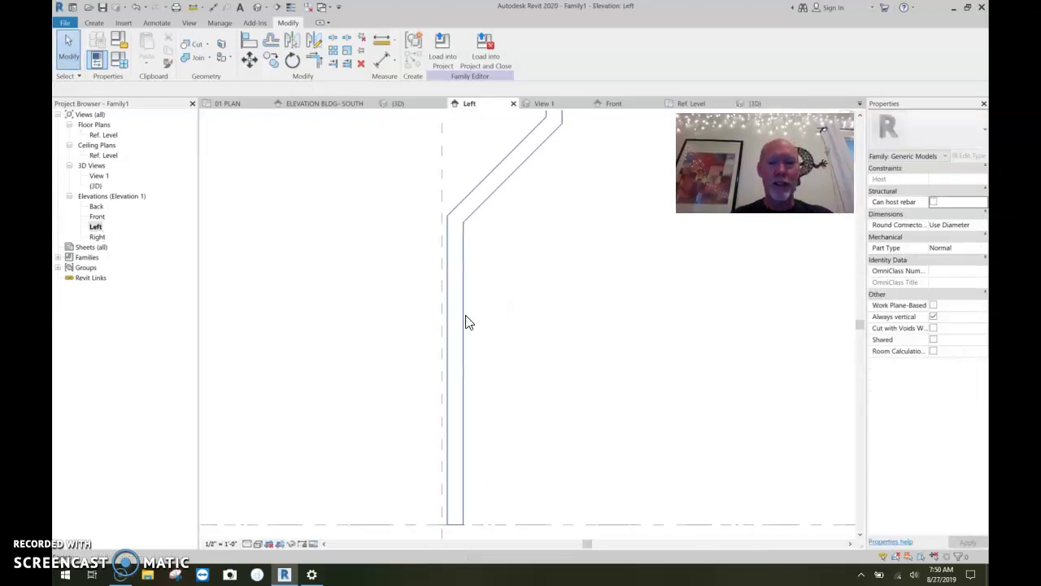
scroll(472, 323, "down", 2)
scroll(488, 333, "down", 1)
scroll(458, 311, "up", 2)
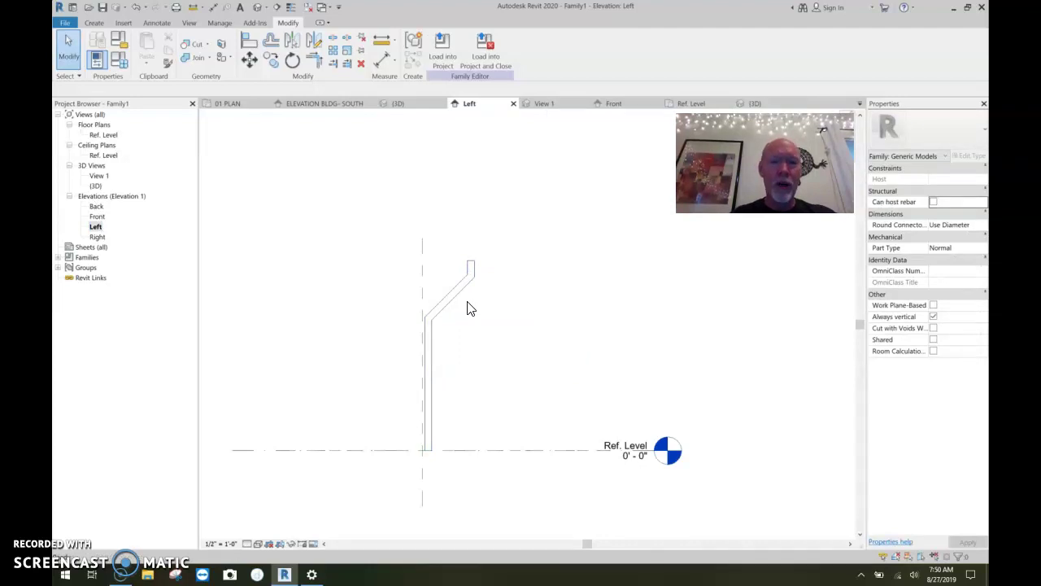
left_click(409, 322)
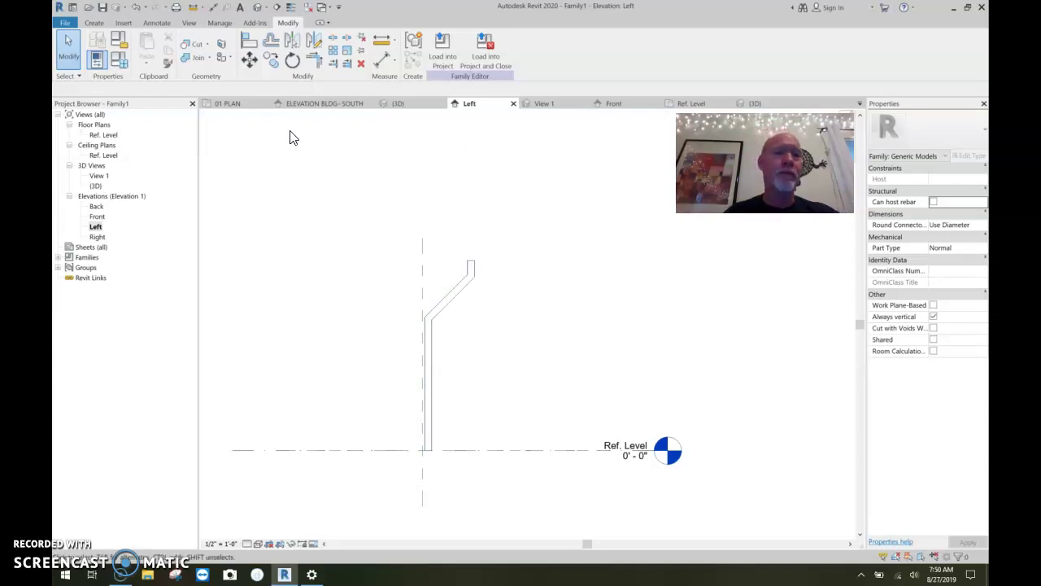
Draw a horizontal reference plane above the downspout
left_click(94, 22)
left_click(681, 45)
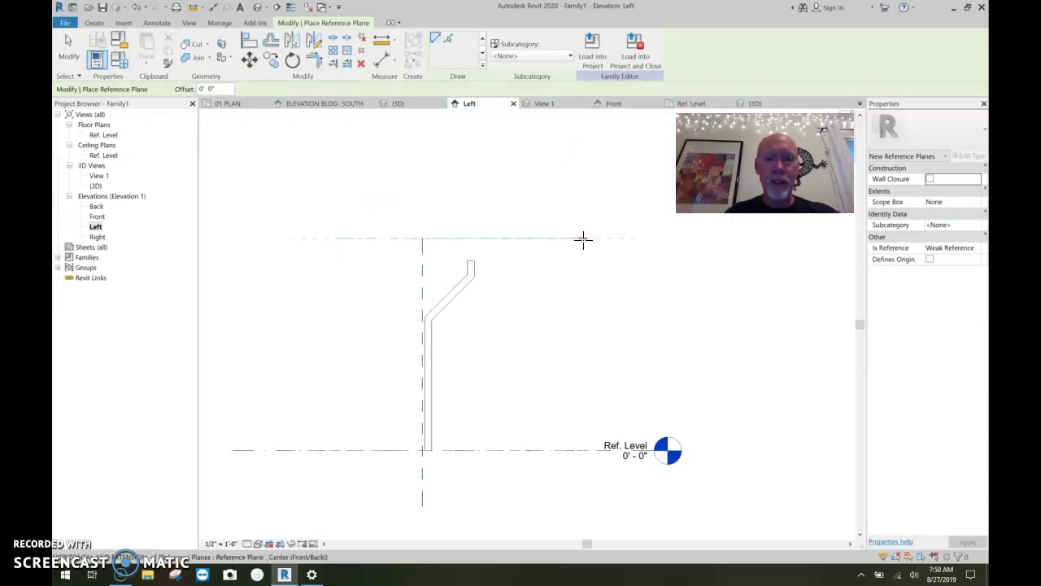
key("Escape")
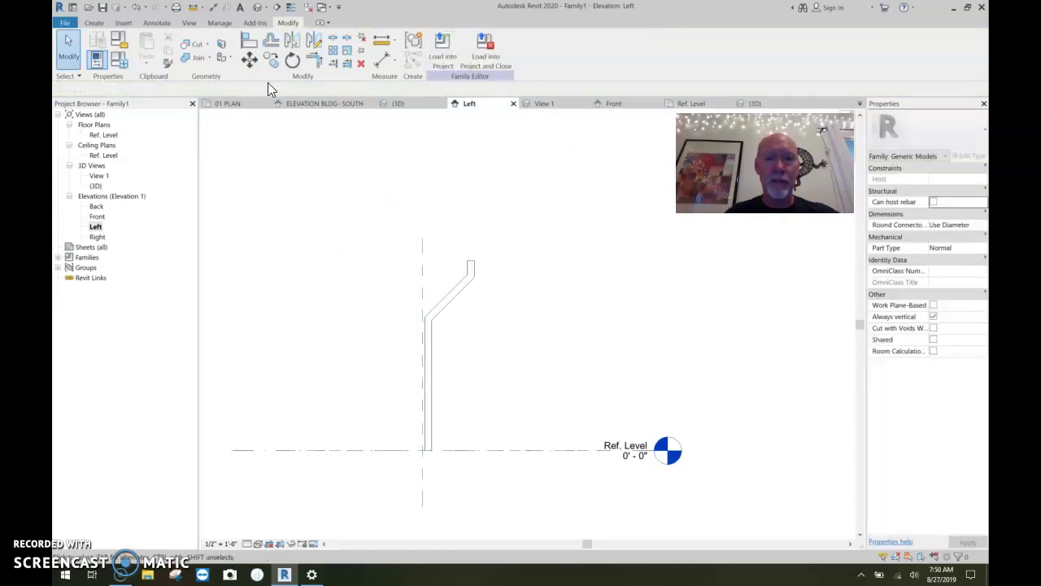
left_click(93, 22)
left_click(681, 45)
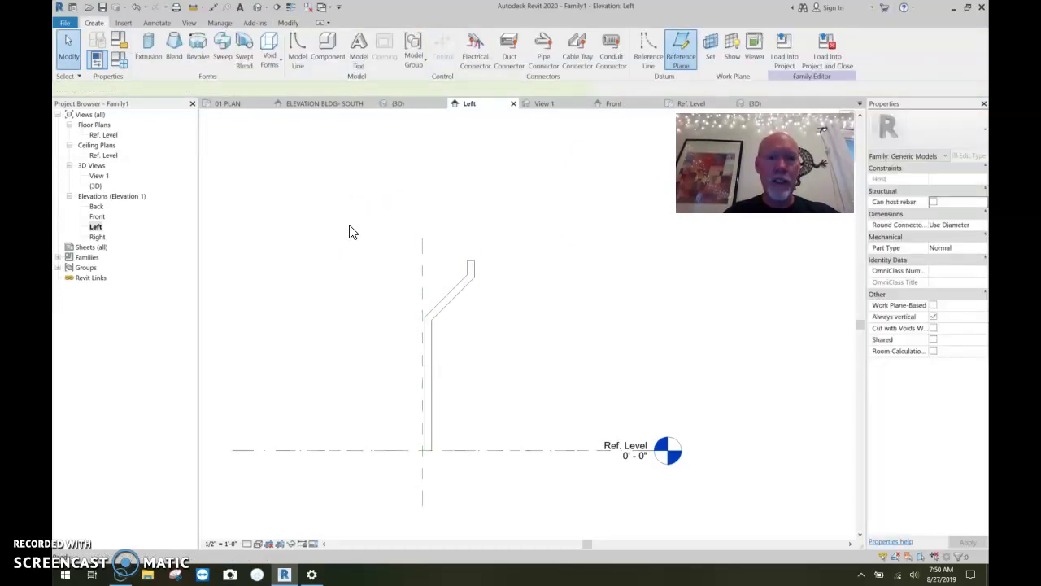
left_click(331, 227)
left_click(609, 227)
key("Escape")
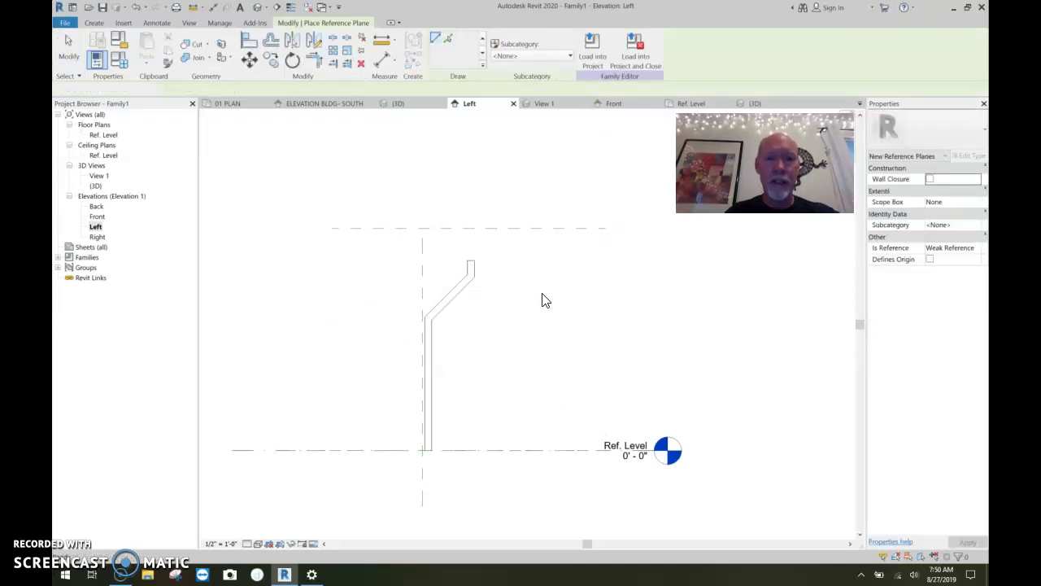
Dimension from Ref. Level to the new plane and label it with new type parameter Gutter Height
key("d")
key("i")
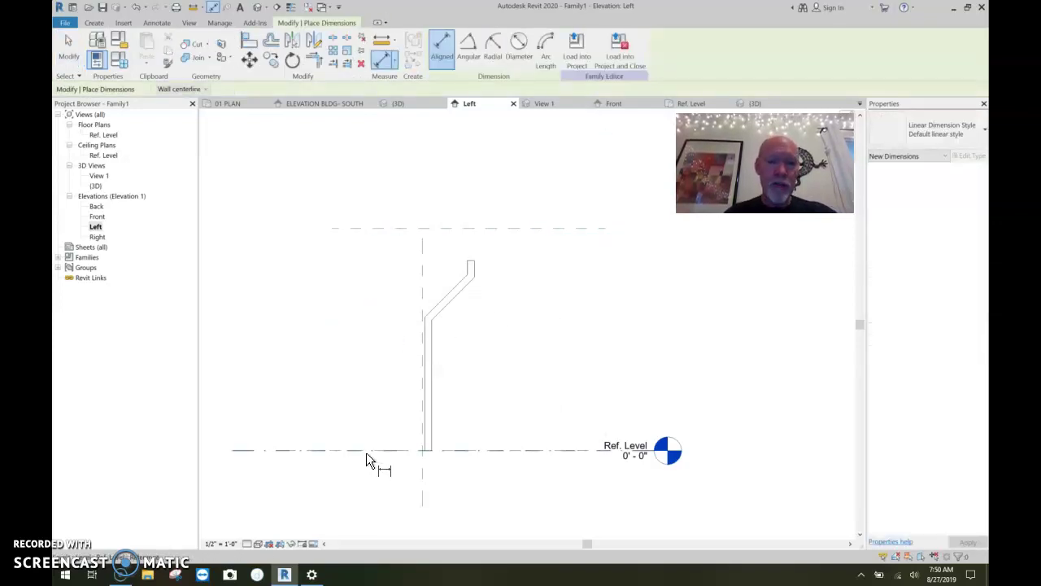
left_click(366, 450)
left_click(370, 233)
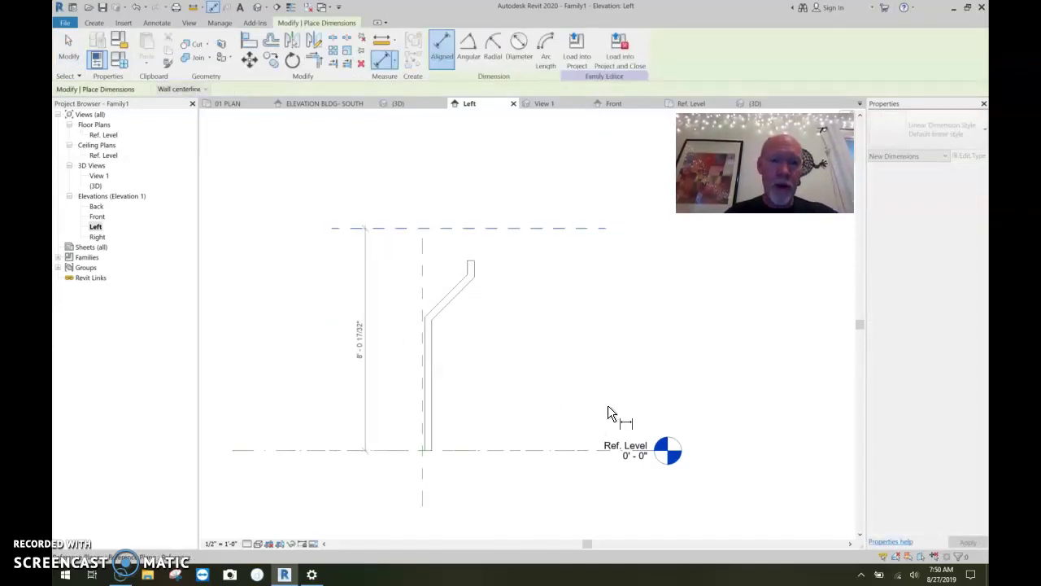
left_click(365, 366)
key("Escape")
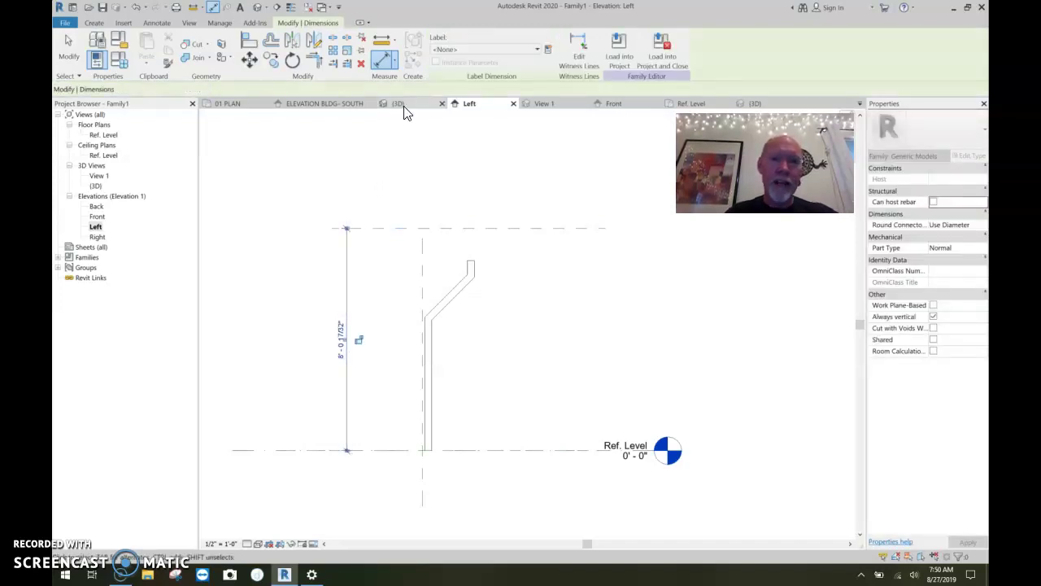
left_click(547, 50)
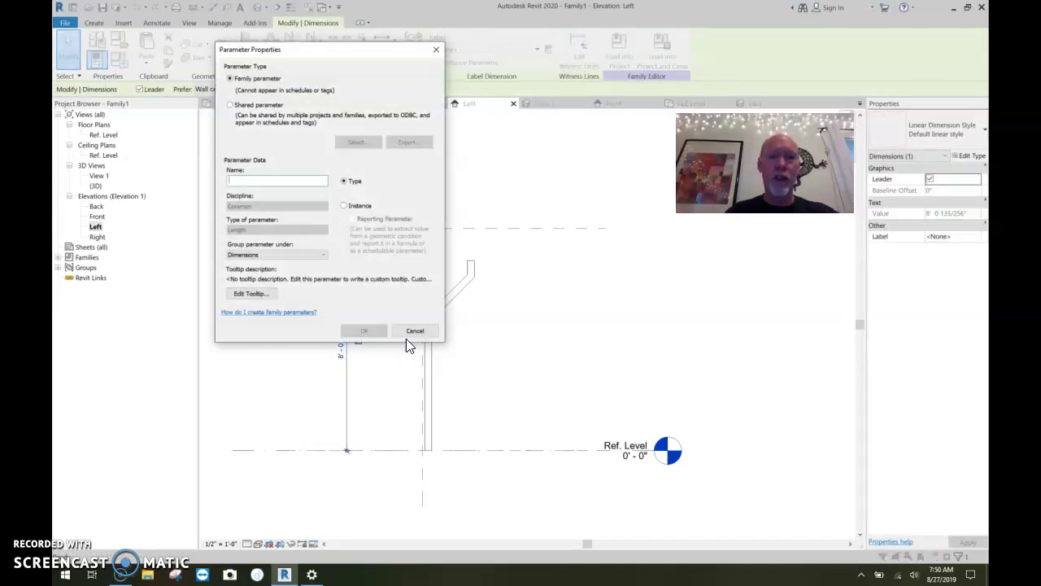
type("Gutter Height")
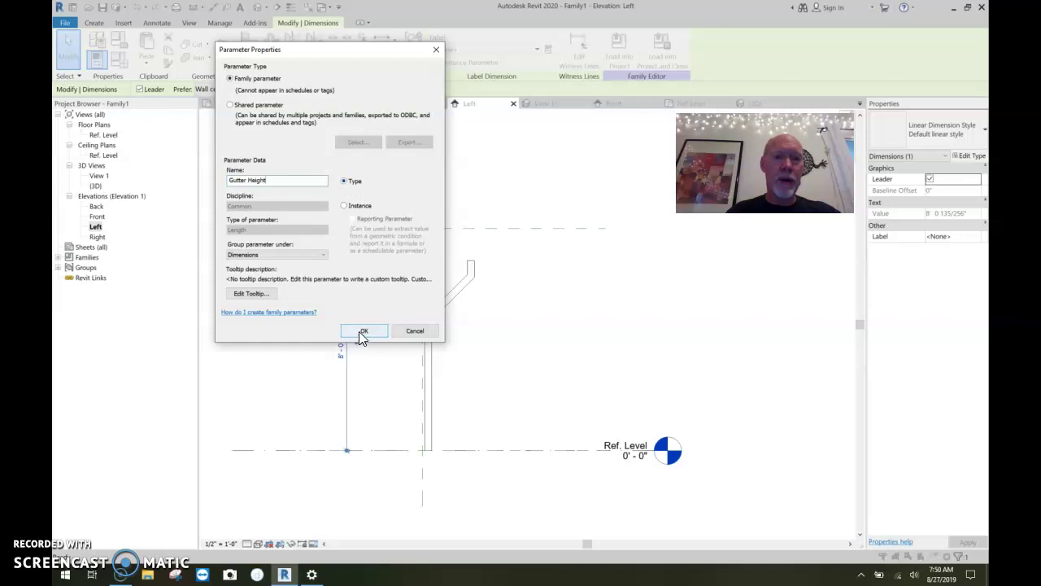
left_click(362, 332)
left_click(404, 384)
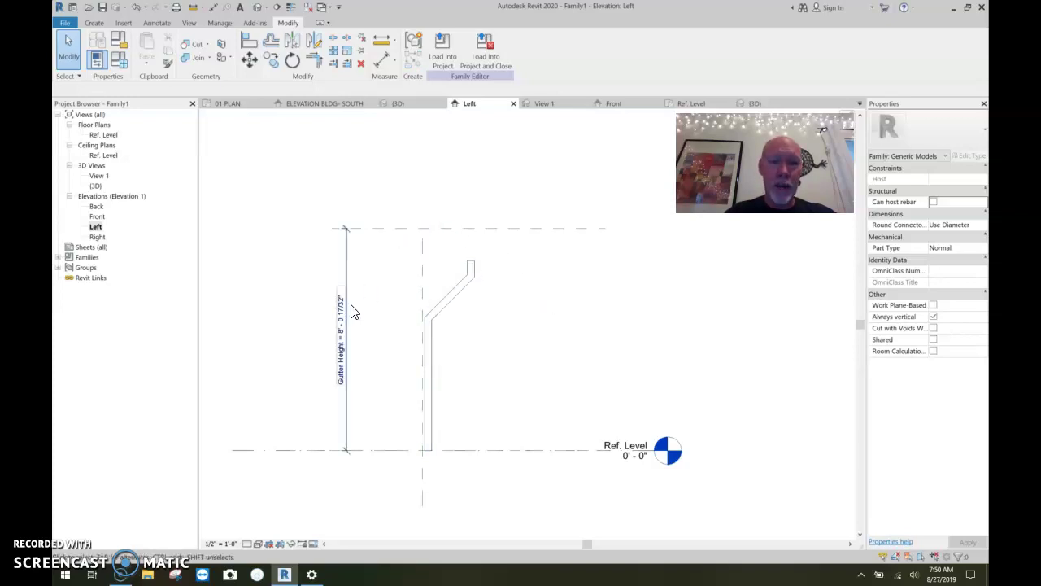
Set Gutter Height to 10' in Family Types
left_click(121, 60)
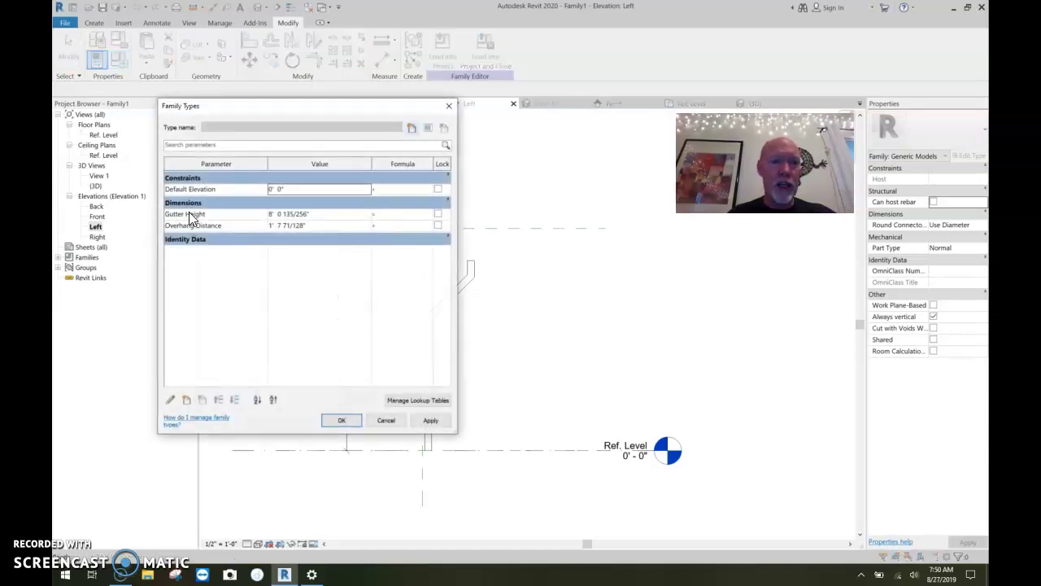
left_click(316, 214)
type("10")
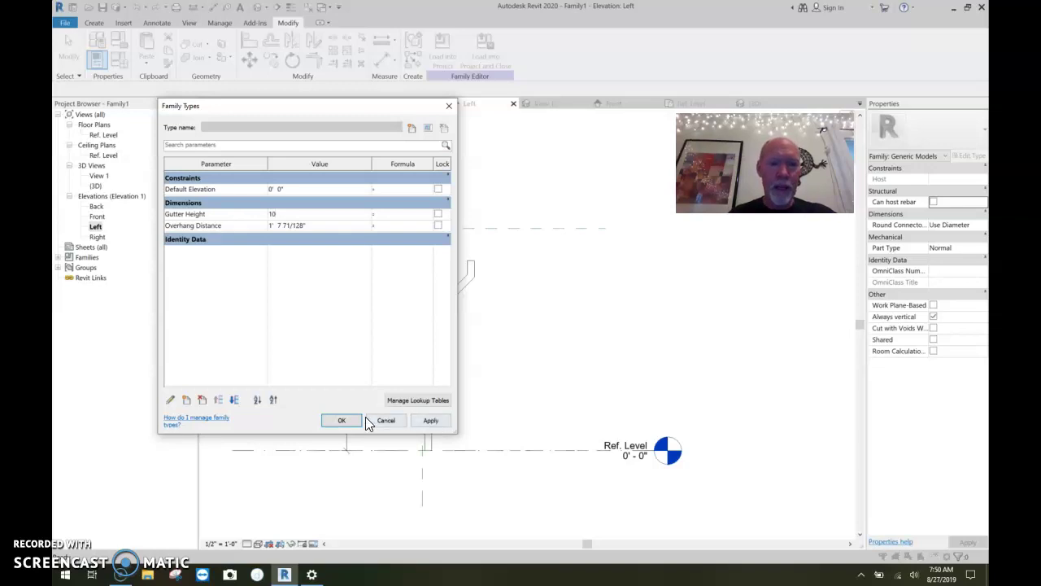
left_click(343, 420)
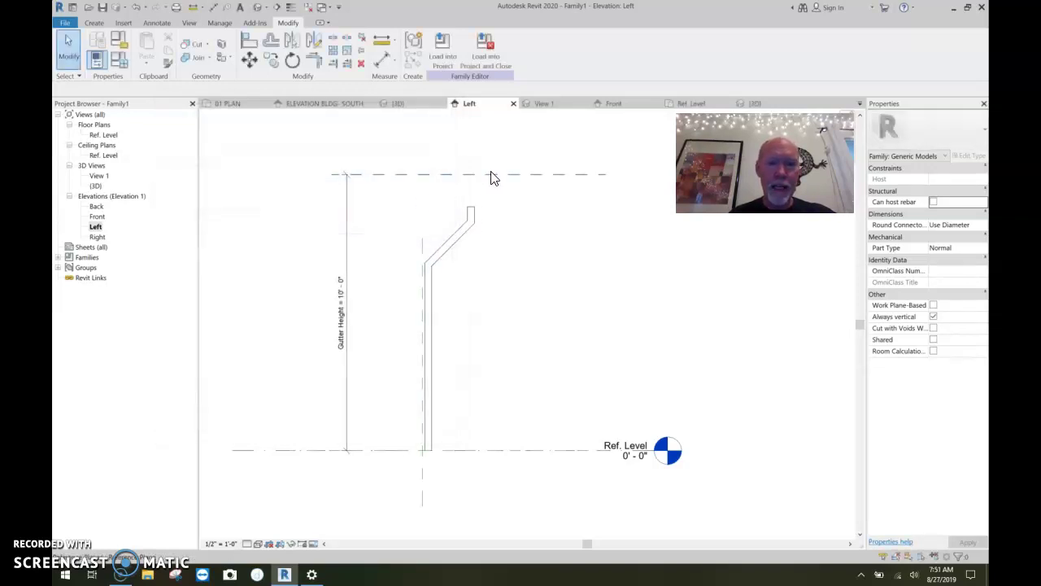
Align the downspout's top end to the Gutter Height reference plane
left_click(474, 234)
left_click(509, 241)
key("a")
key("l")
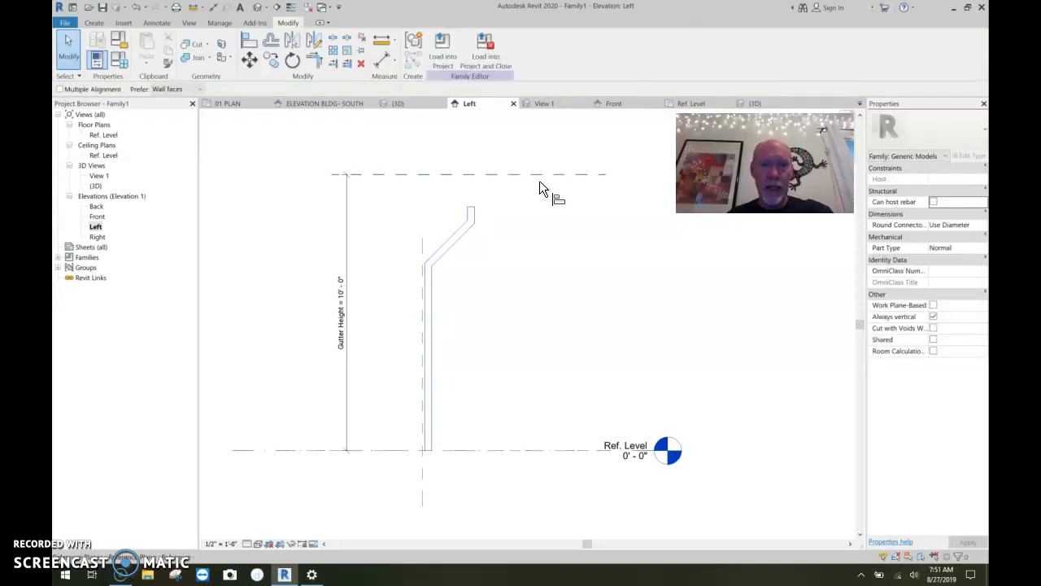
left_click(475, 210)
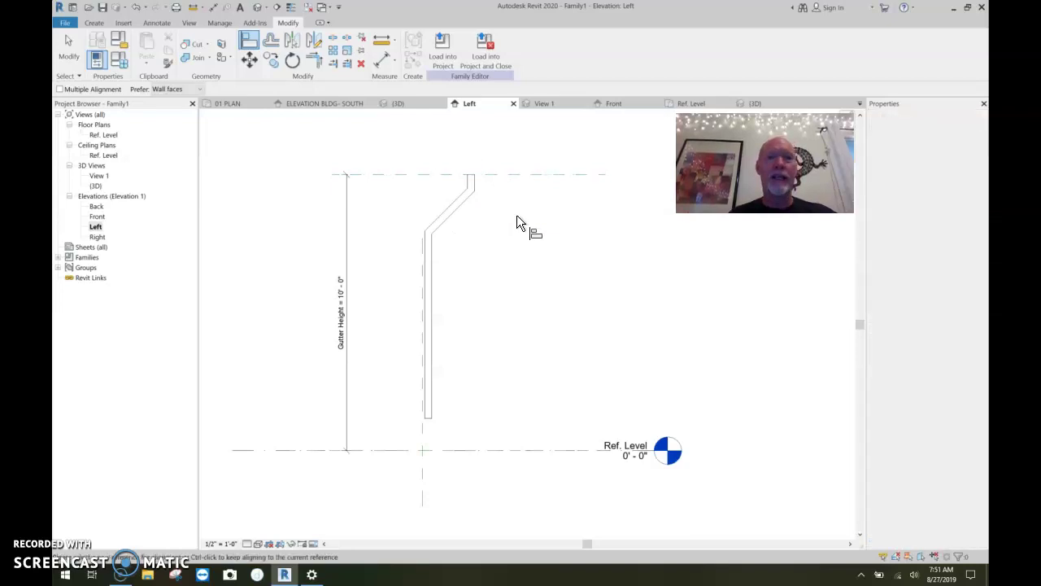
key("Escape")
key("Escape")
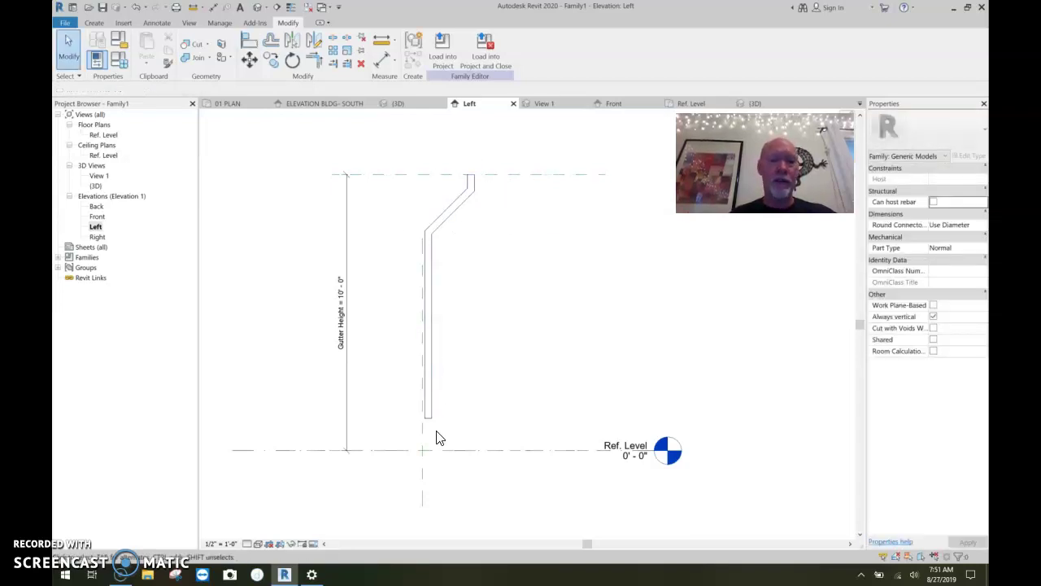
Flex Gutter Height to 12' and back to 10', then close Family Types
left_click(120, 60)
left_click_drag(333, 109, 241, 106)
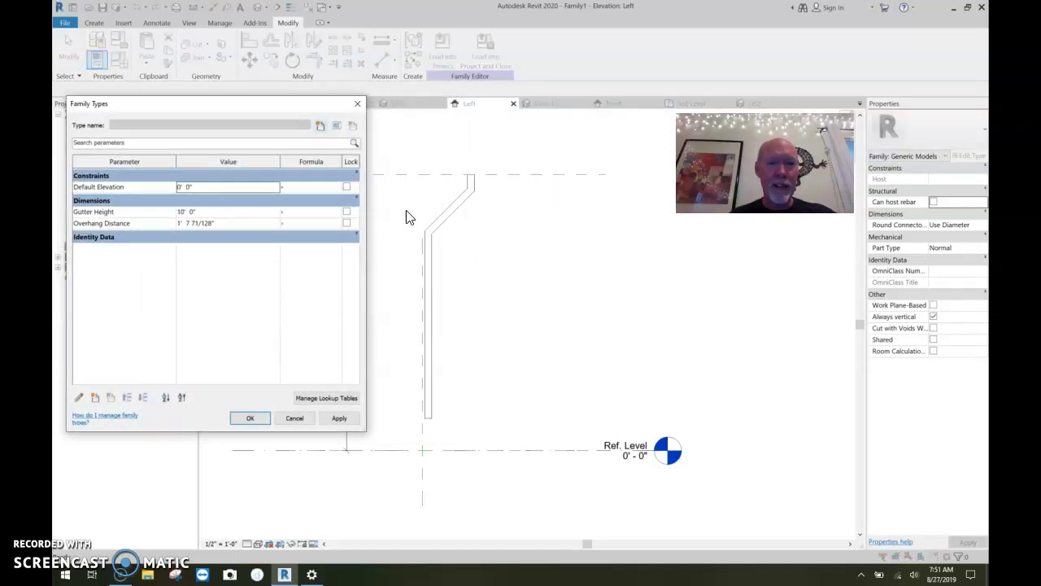
left_click(199, 214)
type("12")
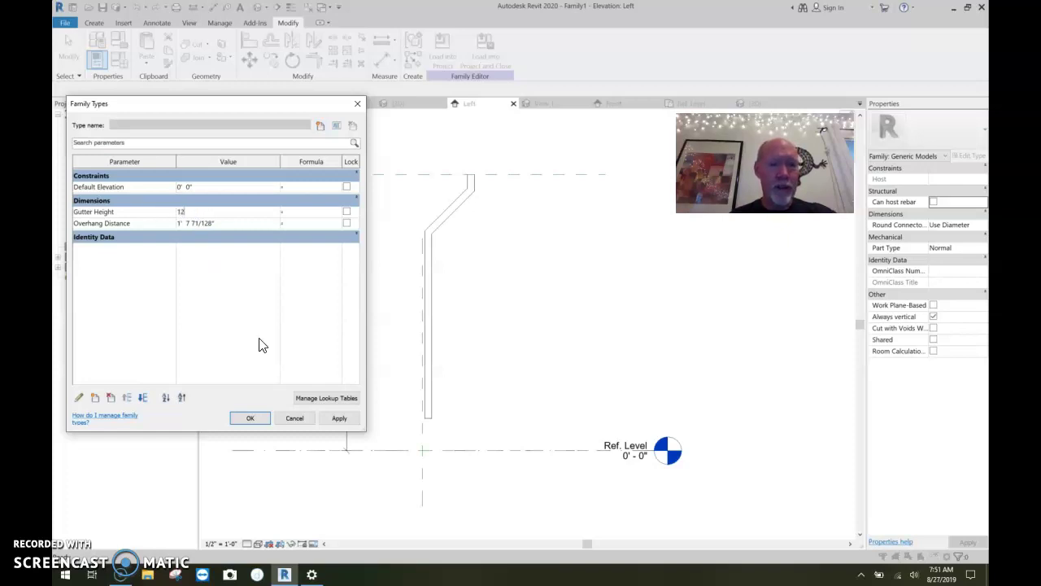
left_click(341, 416)
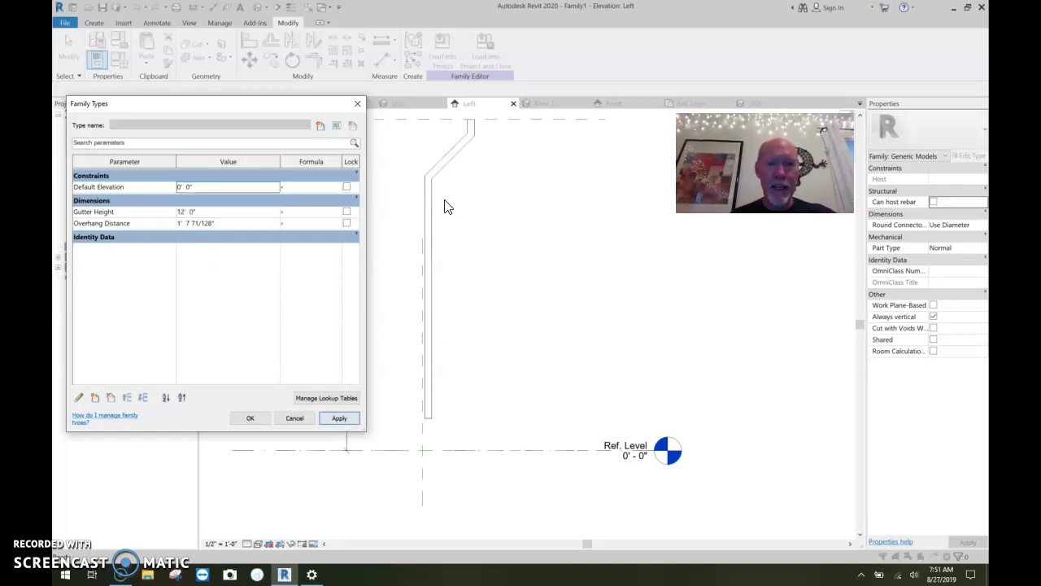
left_click(202, 214)
type("1")
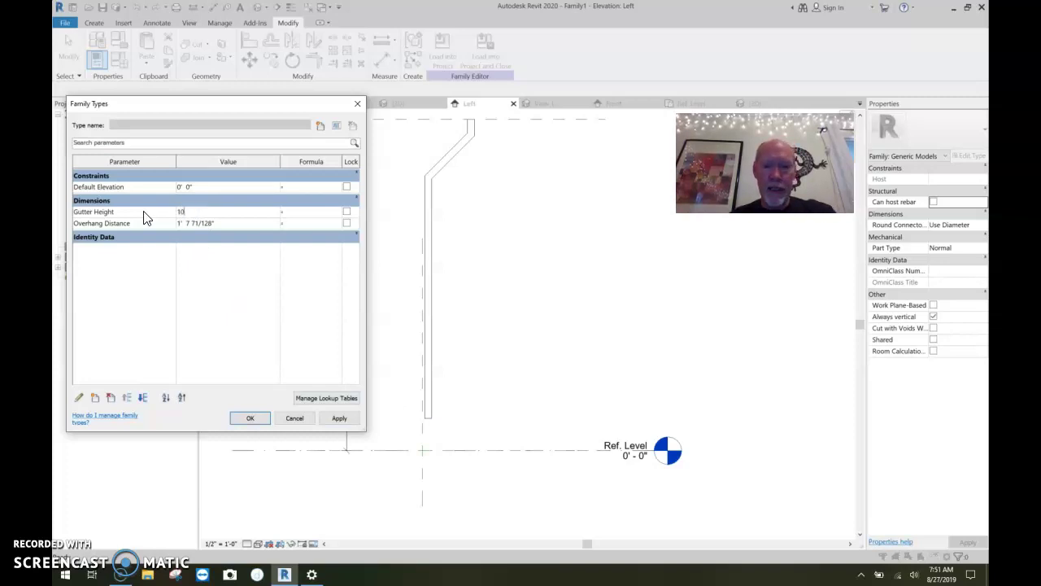
type("0")
left_click(345, 420)
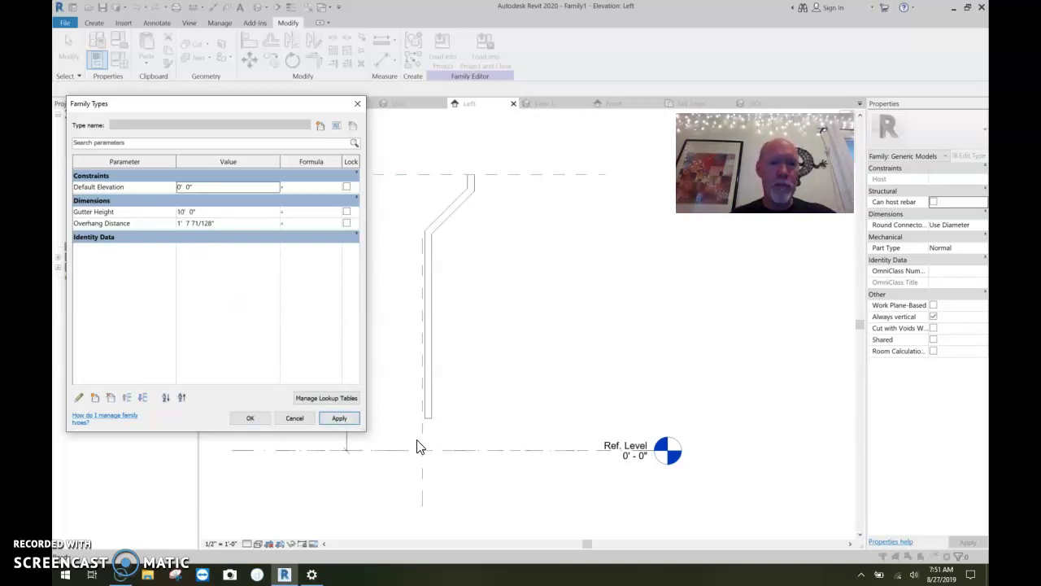
left_click(252, 418)
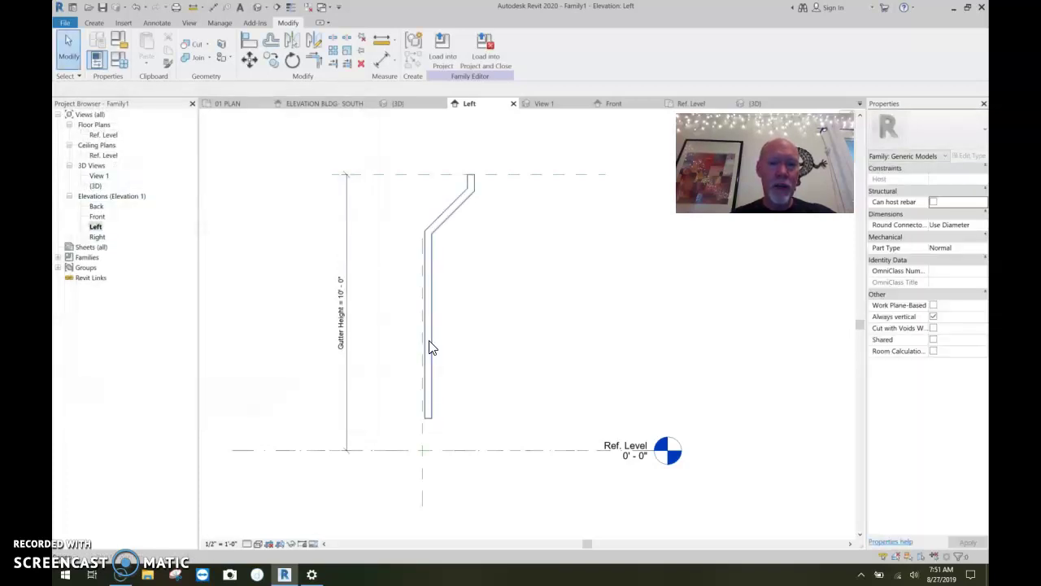
In the sweep's path sketch, align the vertical path line's bottom end to Ref. Level
double_click(431, 347)
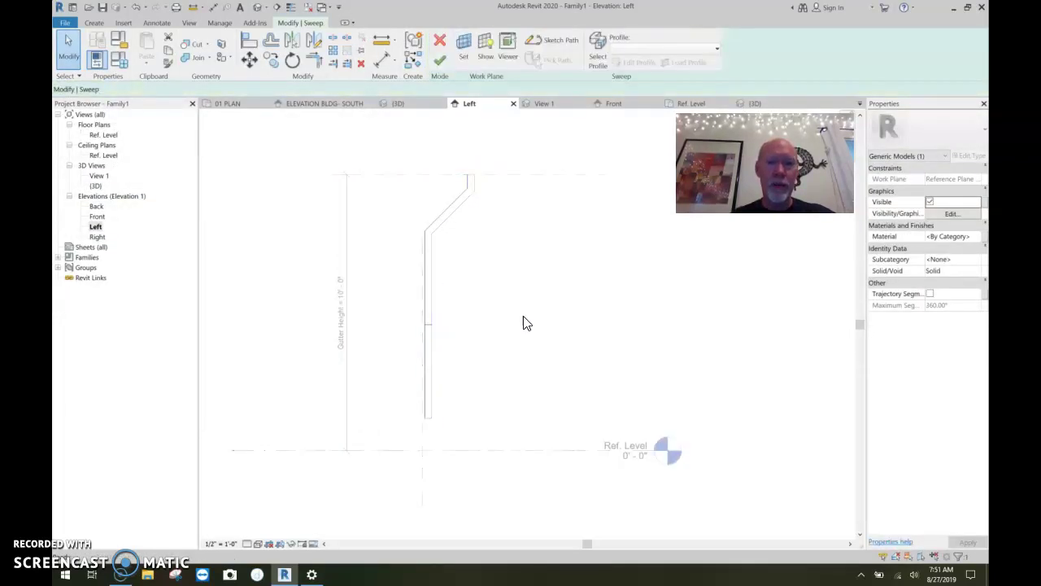
left_click(551, 45)
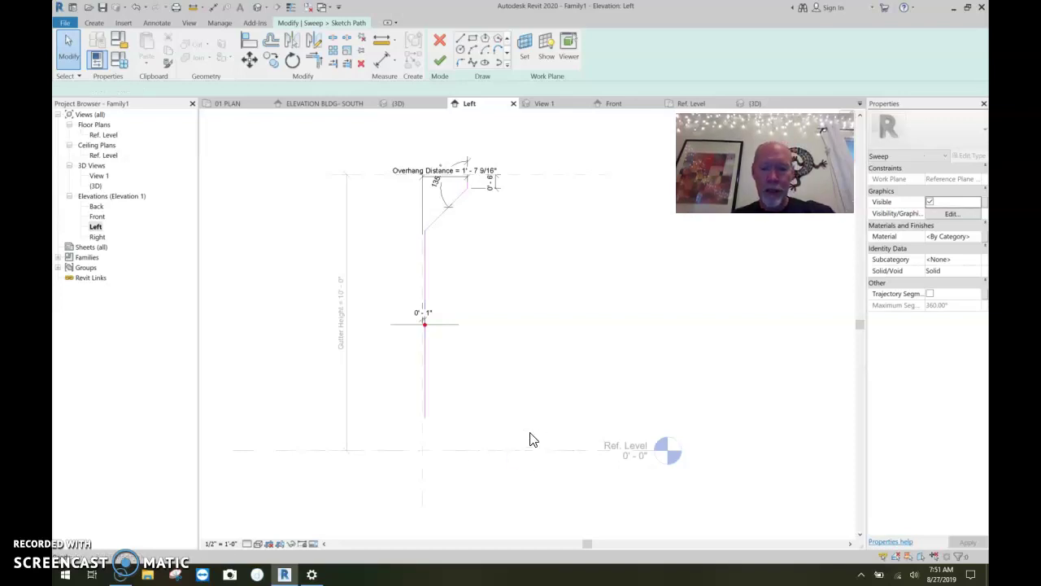
key("a")
key("l")
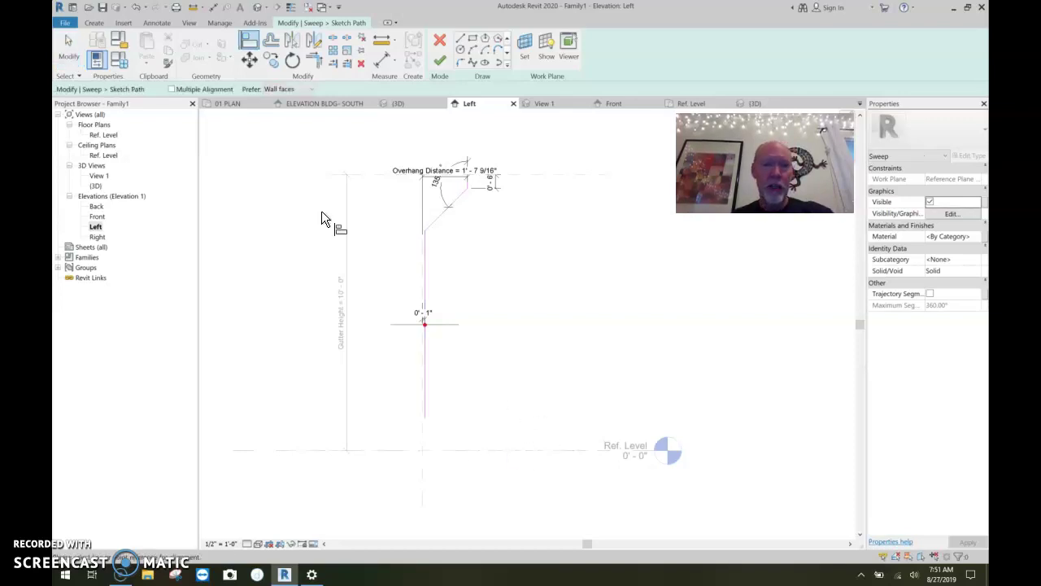
left_click(498, 449)
left_click(427, 417)
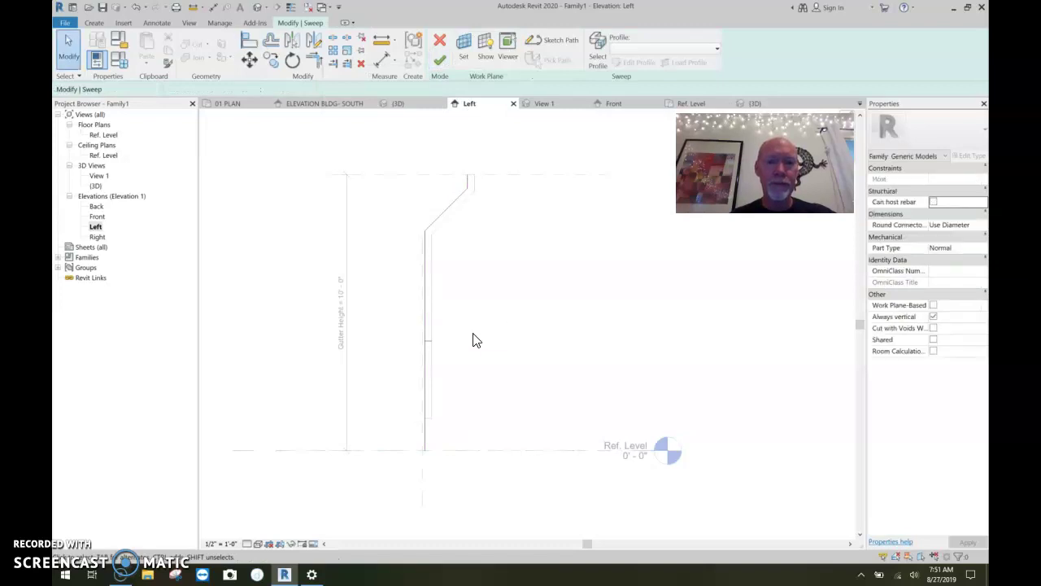
Finish the sweep edit, then set Gutter Height to 15' 0" and close Family Types
left_click(437, 53)
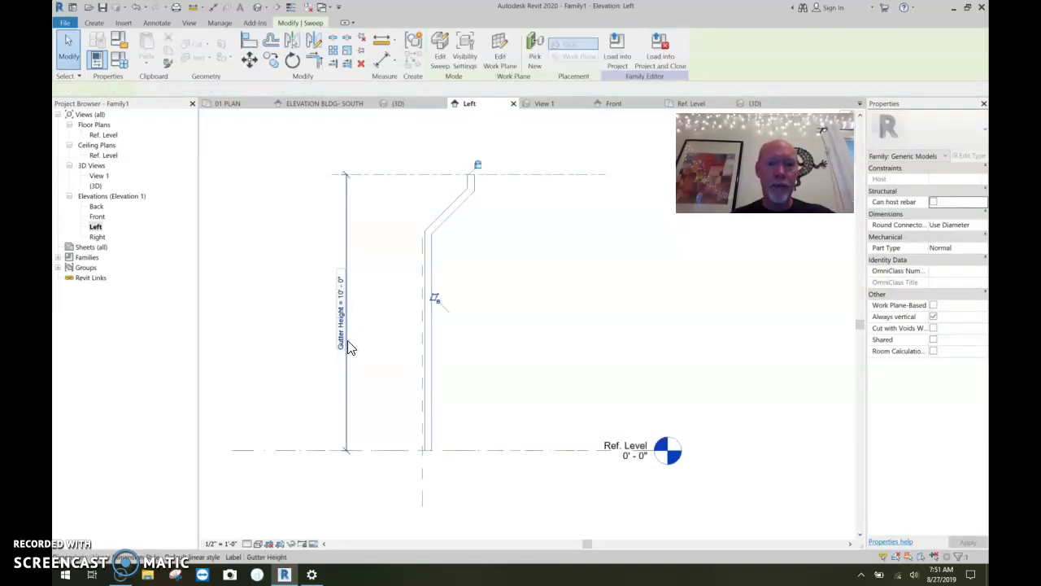
scroll(513, 247, "down", 2)
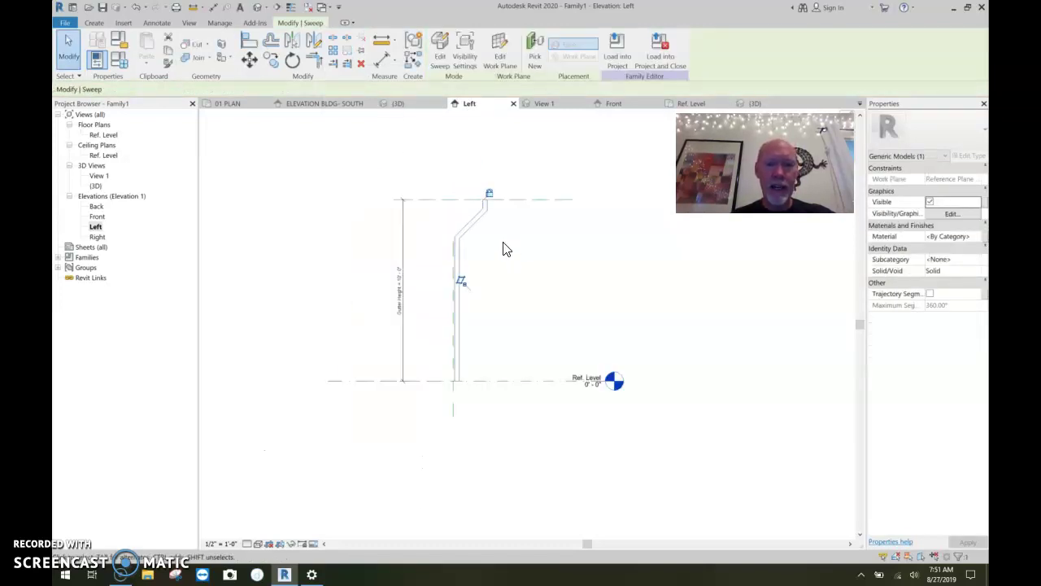
middle_click_drag(504, 247, 591, 316)
left_click(119, 59)
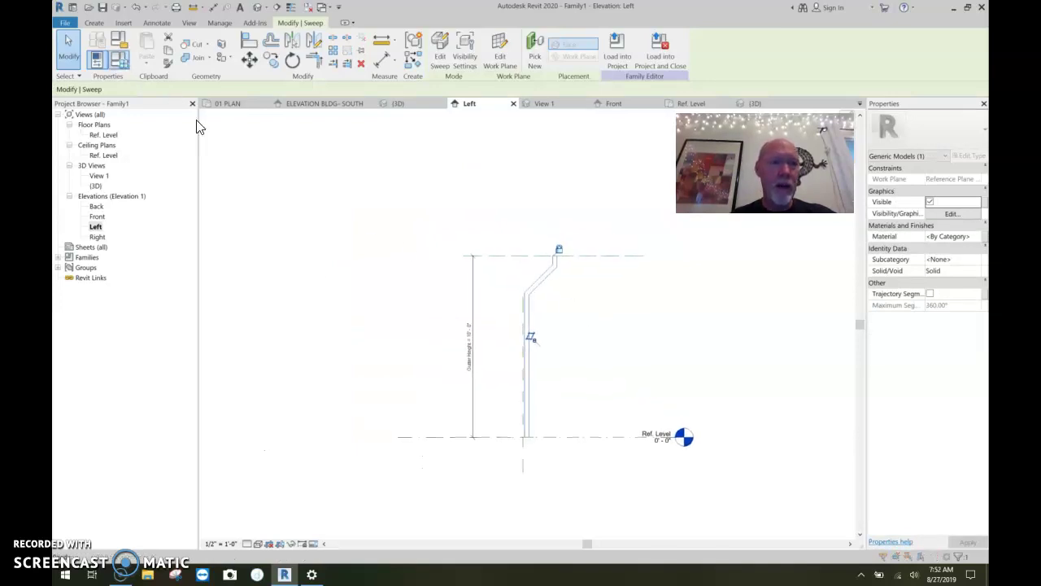
left_click(205, 213)
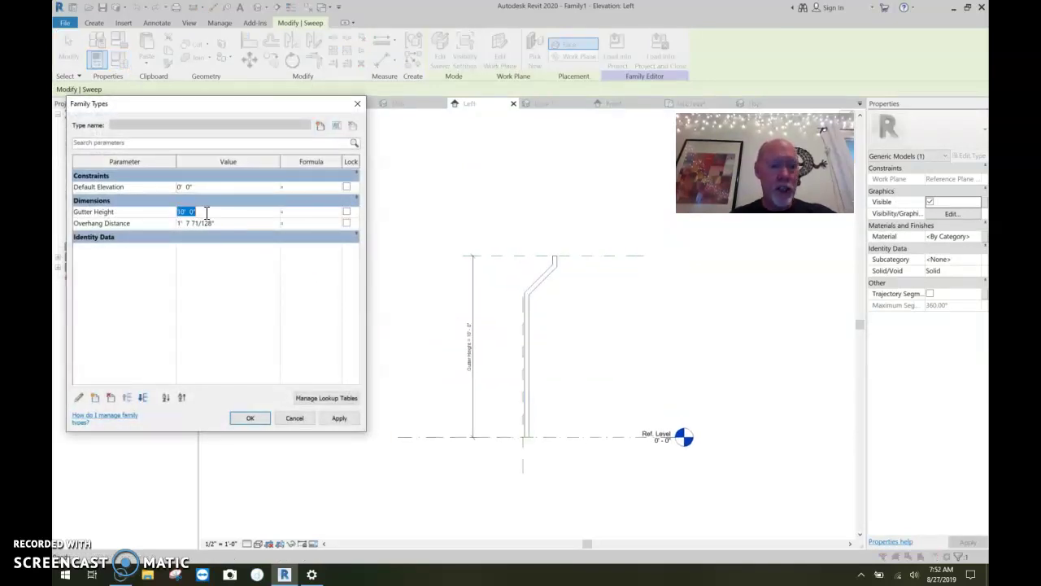
type("15")
left_click(339, 418)
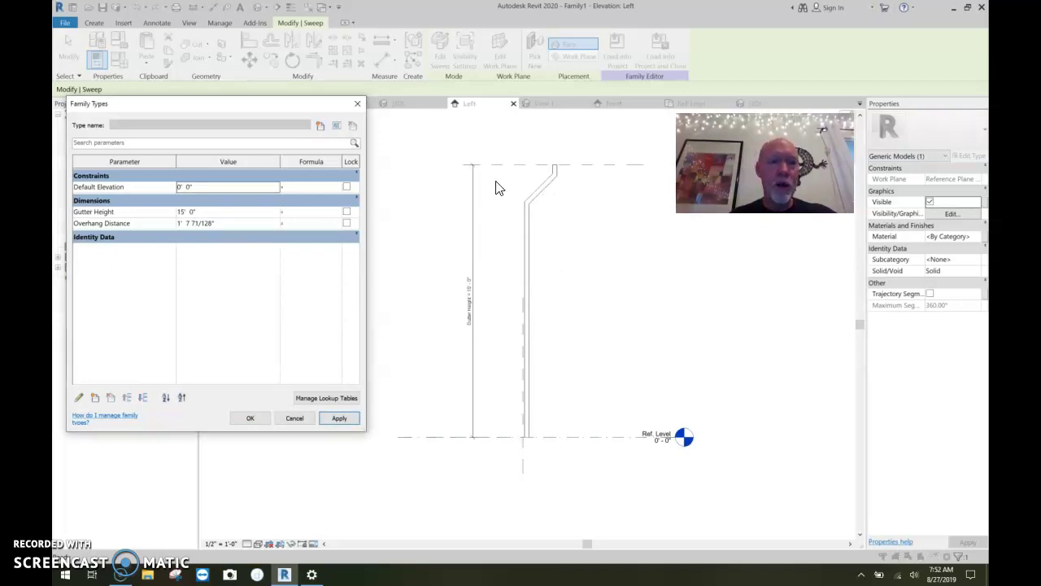
left_click(294, 418)
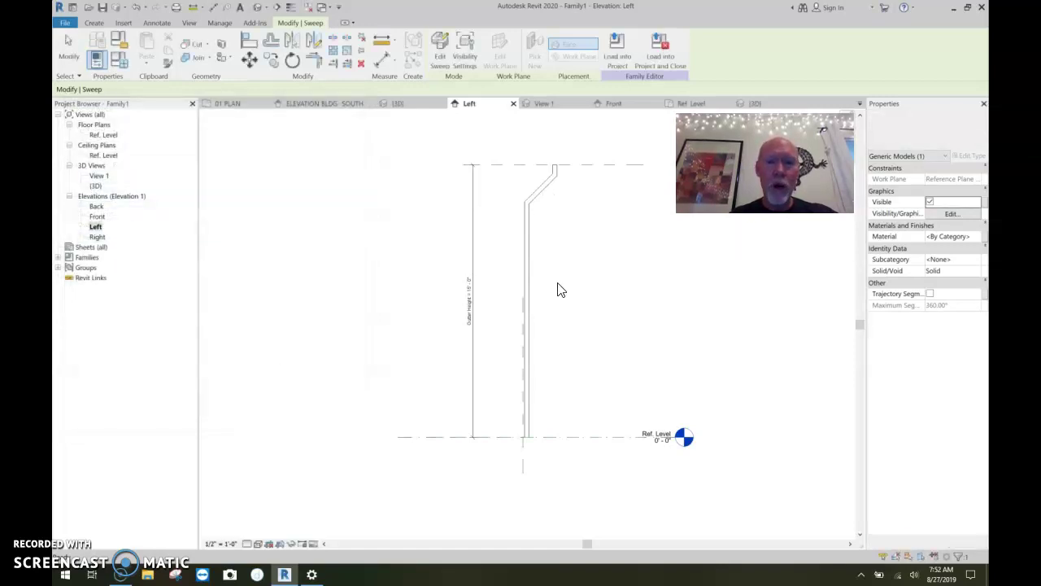
Recenter the elevation on the downspout bend and start an aligned dimension (DI)
key("Escape")
scroll(554, 244, "up", 2)
middle_click_drag(553, 217, 553, 350)
left_click(621, 301)
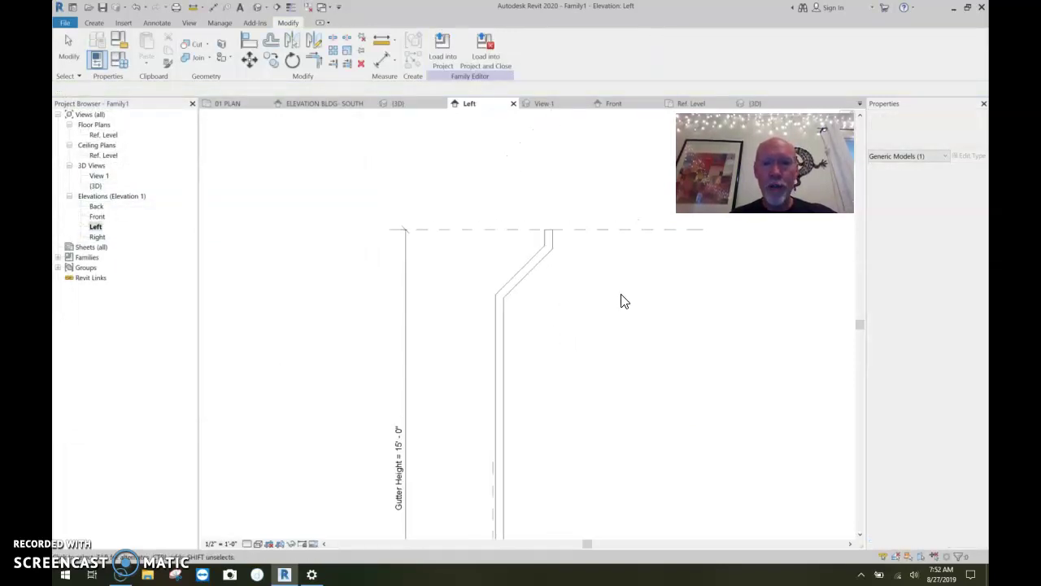
scroll(544, 362, "down", 1)
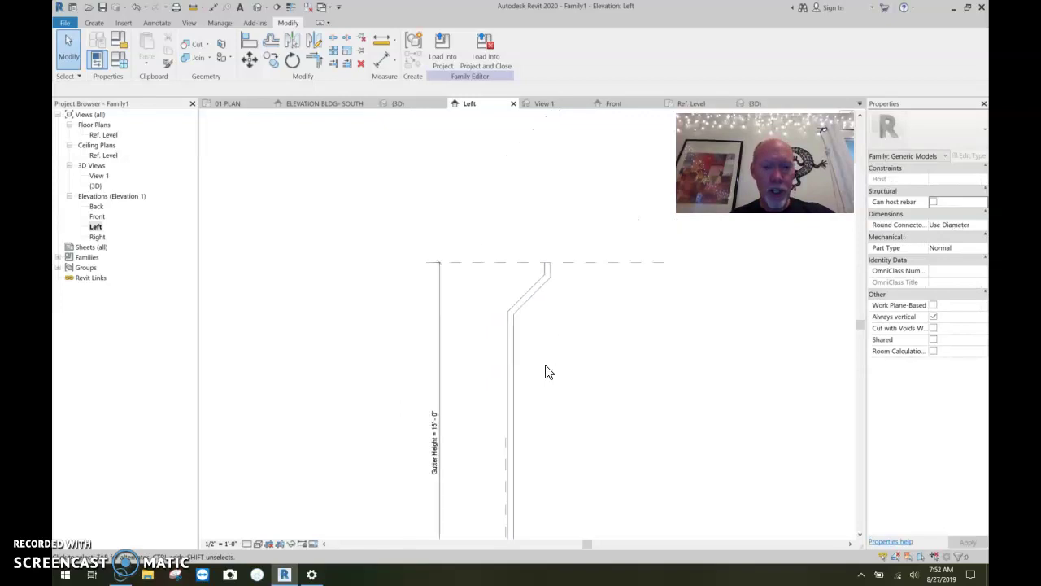
key("d")
key("i")
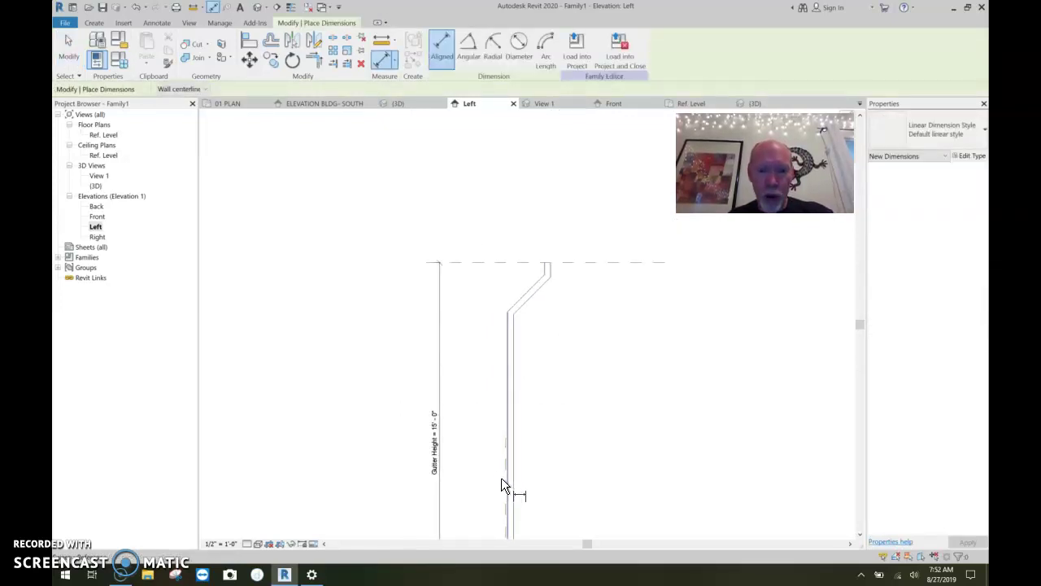
Place a 1' - 7 9/16" aligned dimension from the lower pipe's left edge to the upper pipe's right face
left_click(499, 478)
key("Escape")
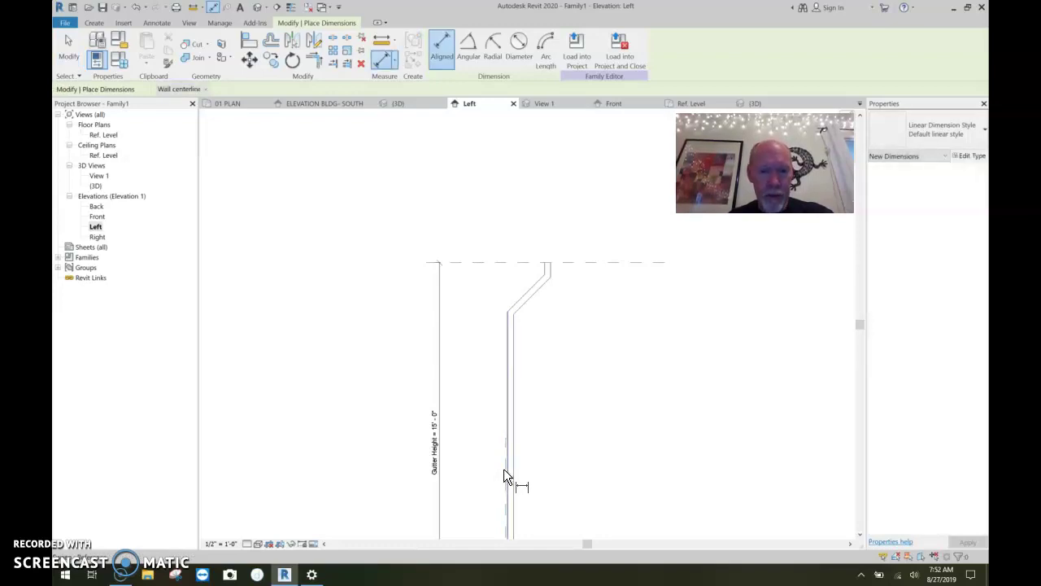
left_click(502, 470)
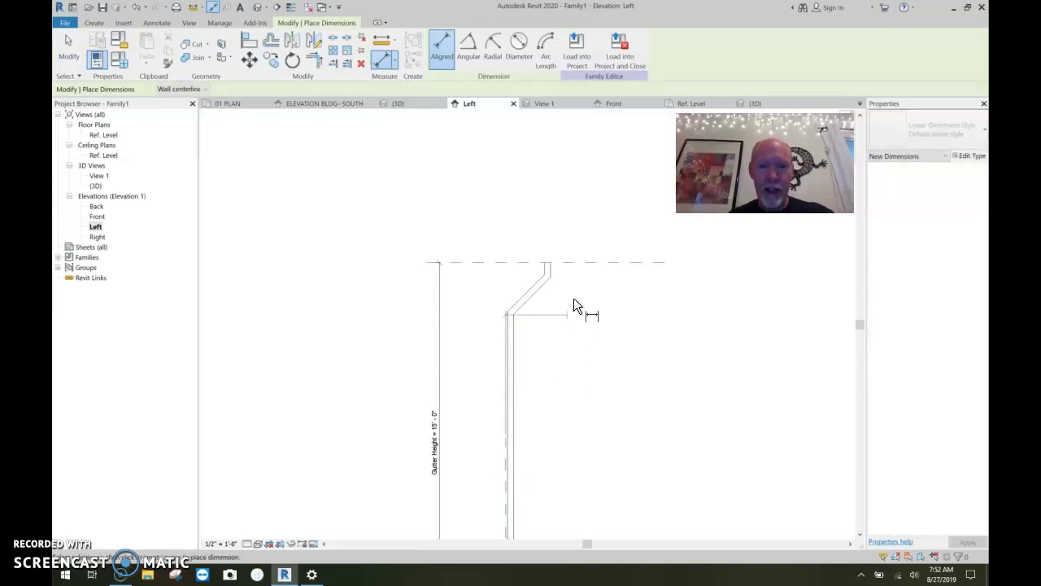
left_click(544, 270)
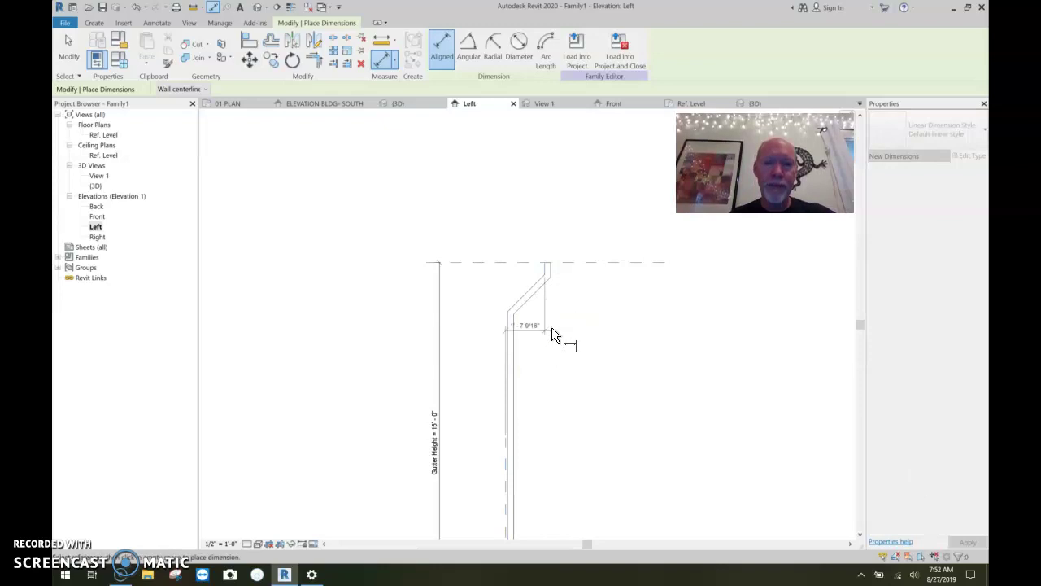
left_click(524, 374)
scroll(576, 387, "up", 2)
key("Escape")
key("Escape")
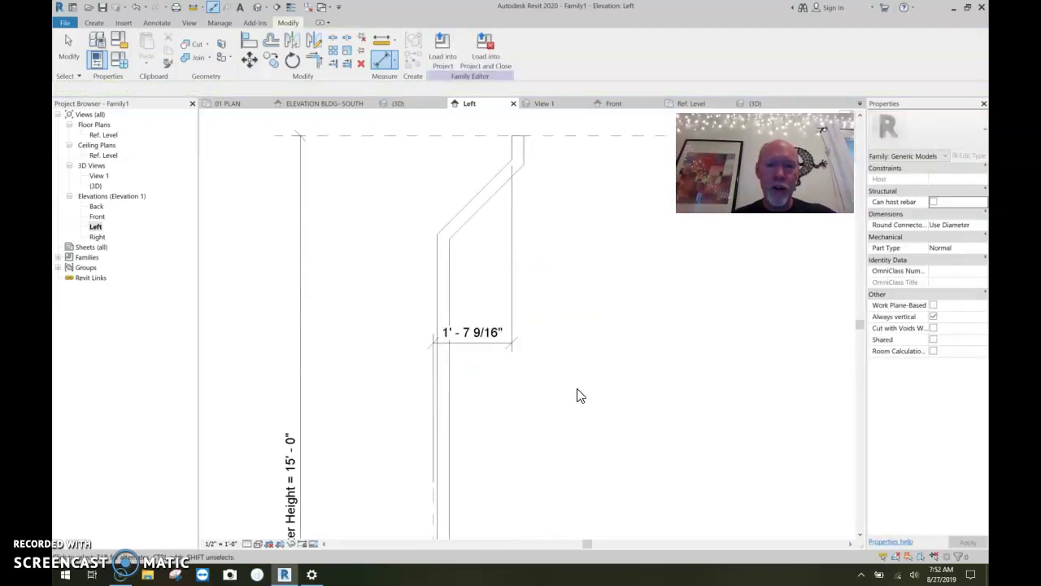
scroll(577, 390, "down", 1)
middle_click_drag(577, 399, 615, 385)
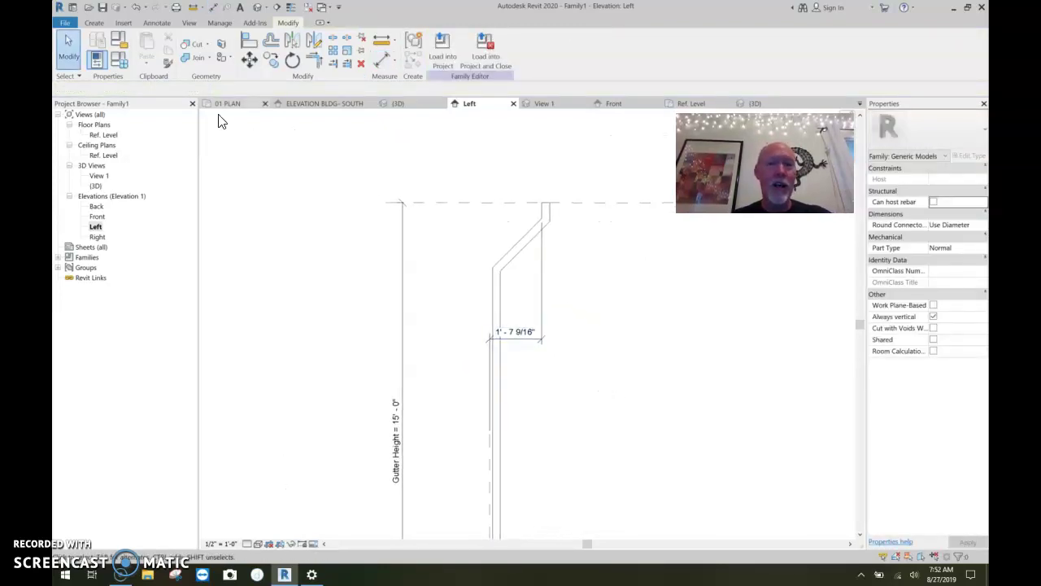
Flex Overhang Distance to 2' 0" and then 3' 0", applying each
left_click(119, 59)
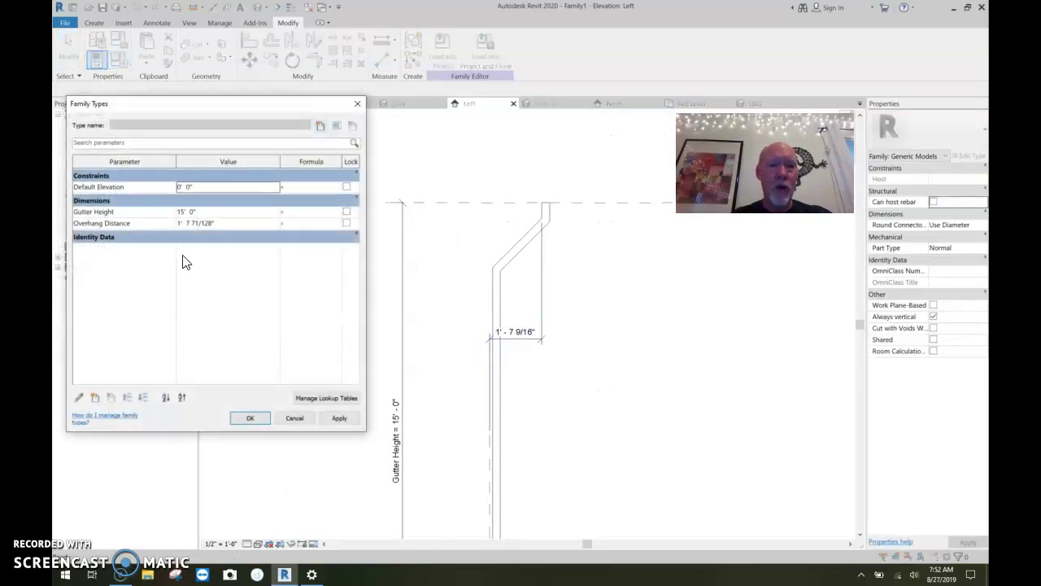
left_click_drag(218, 225, 119, 229)
type("2")
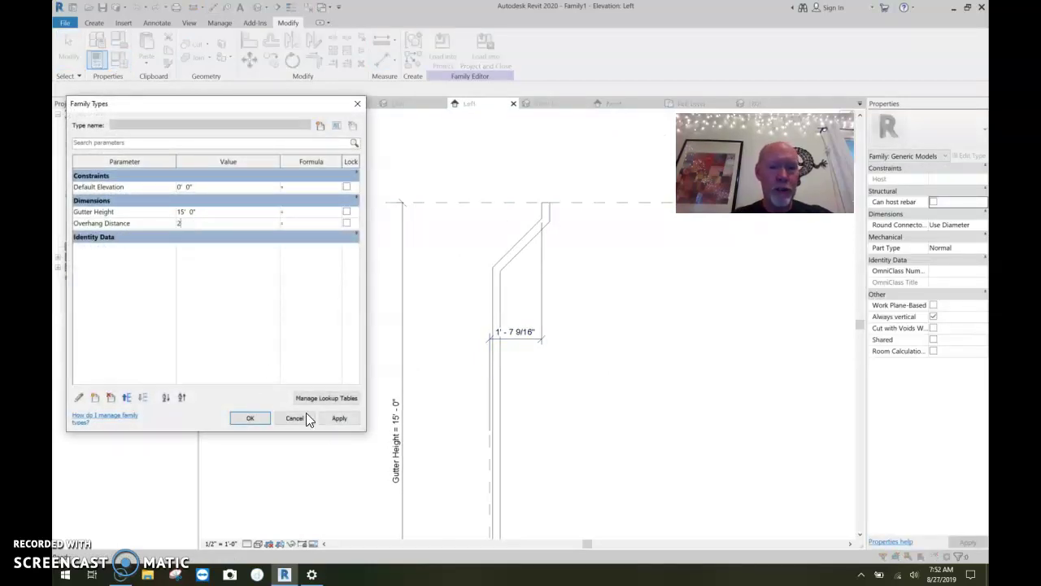
left_click(337, 419)
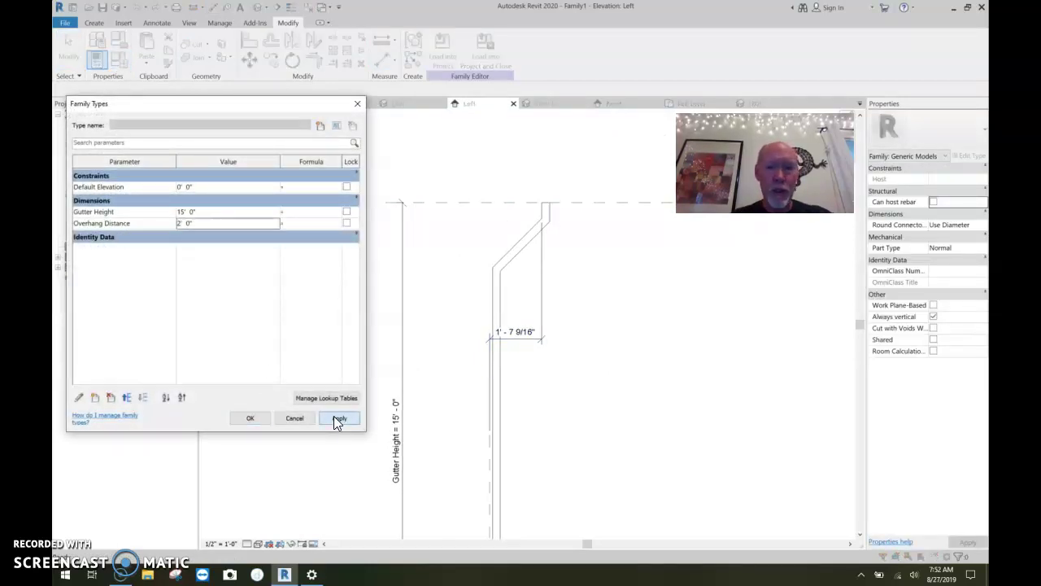
left_click(209, 222)
type("3")
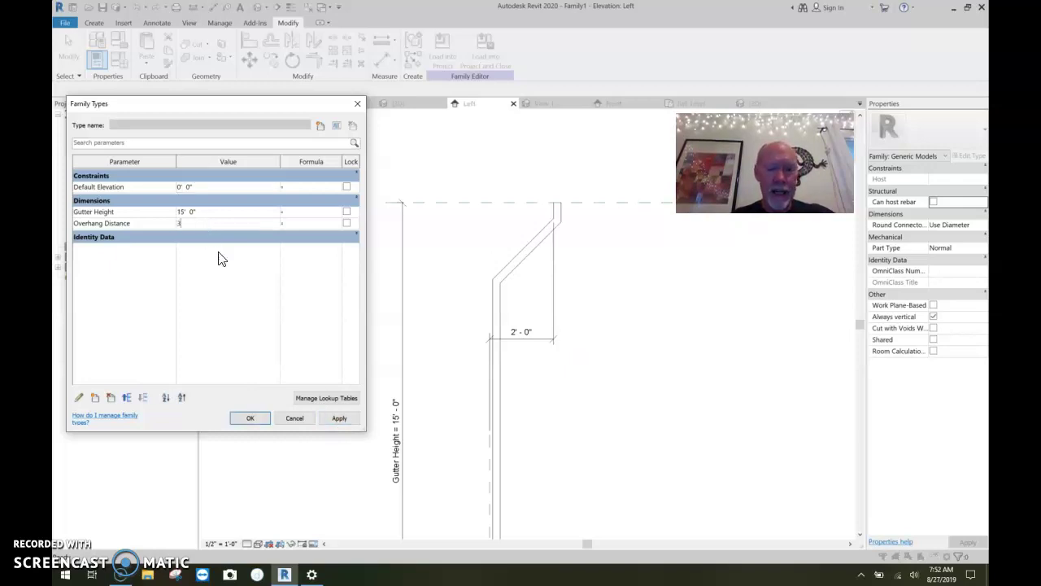
left_click(341, 418)
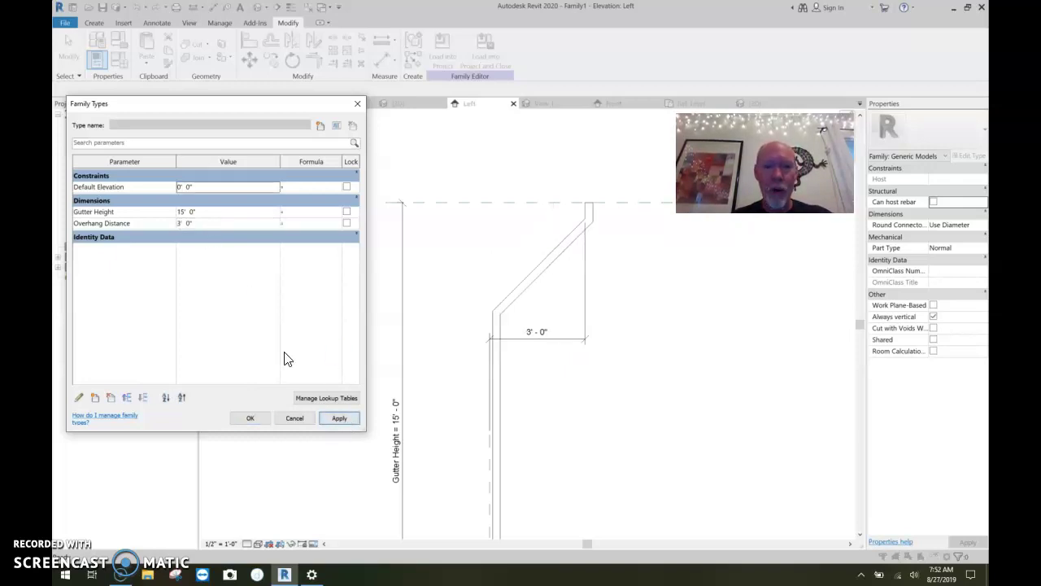
Set Overhang Distance to 1' 0" and Gutter Height to 10' 0", applying both
left_click(198, 223)
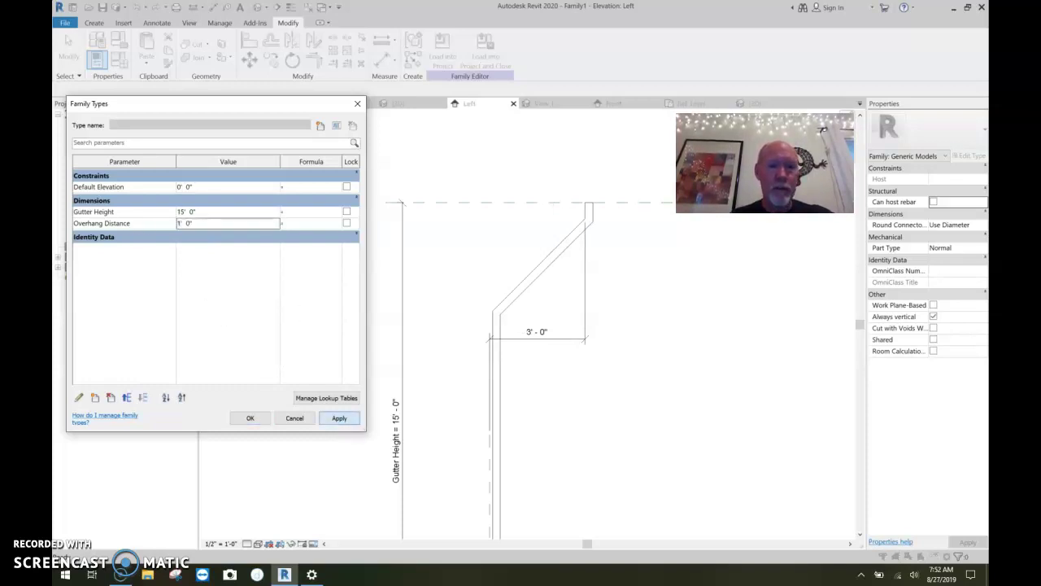
left_click(339, 418)
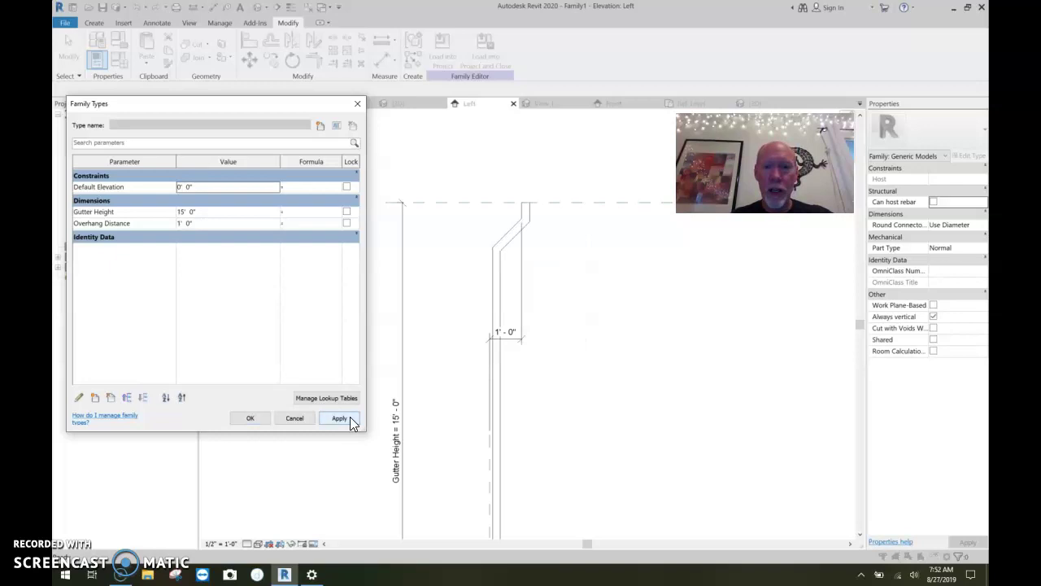
left_click(198, 225)
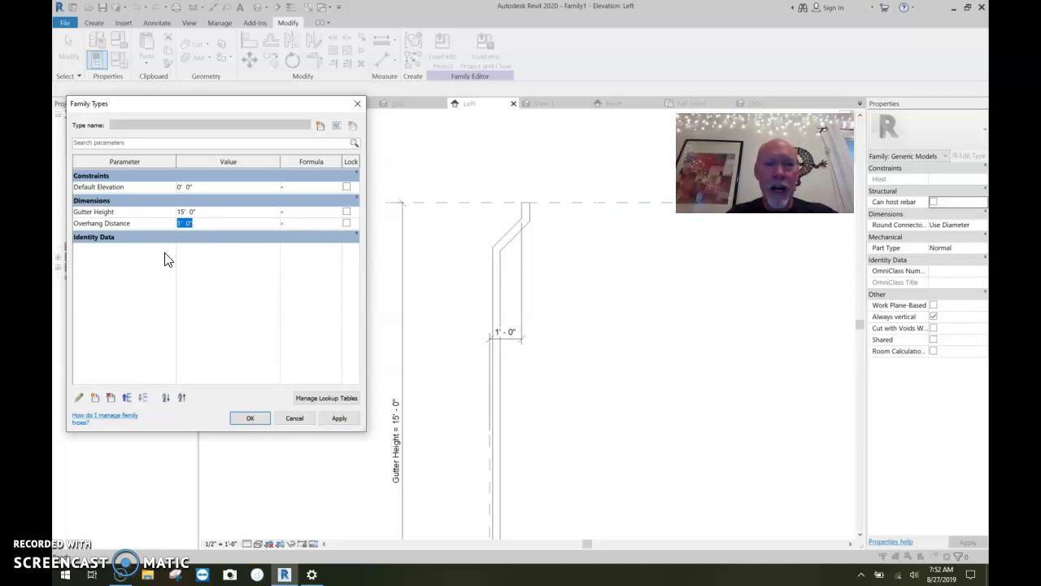
left_click(123, 213)
type("10")
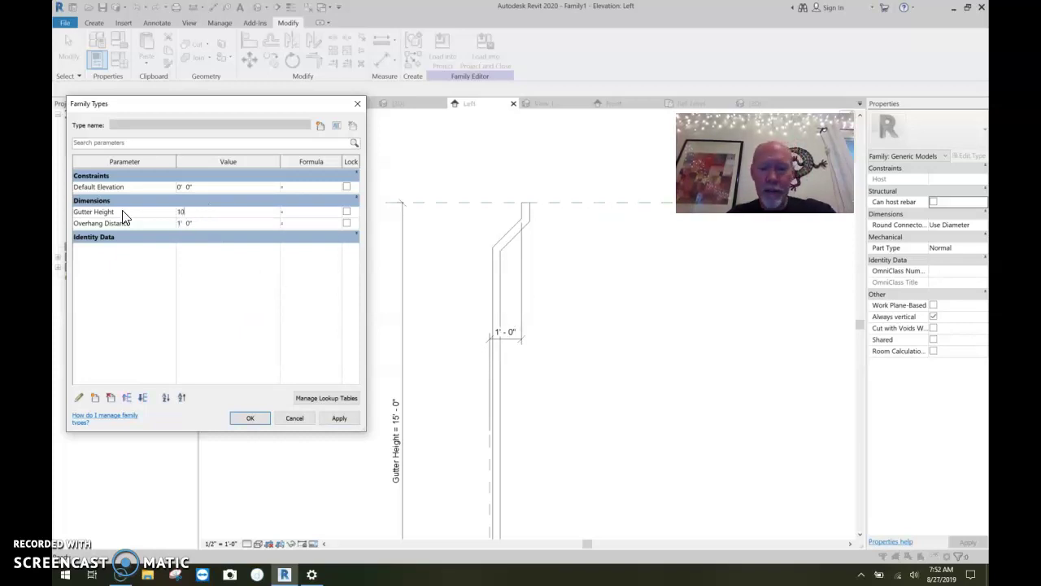
left_click(338, 418)
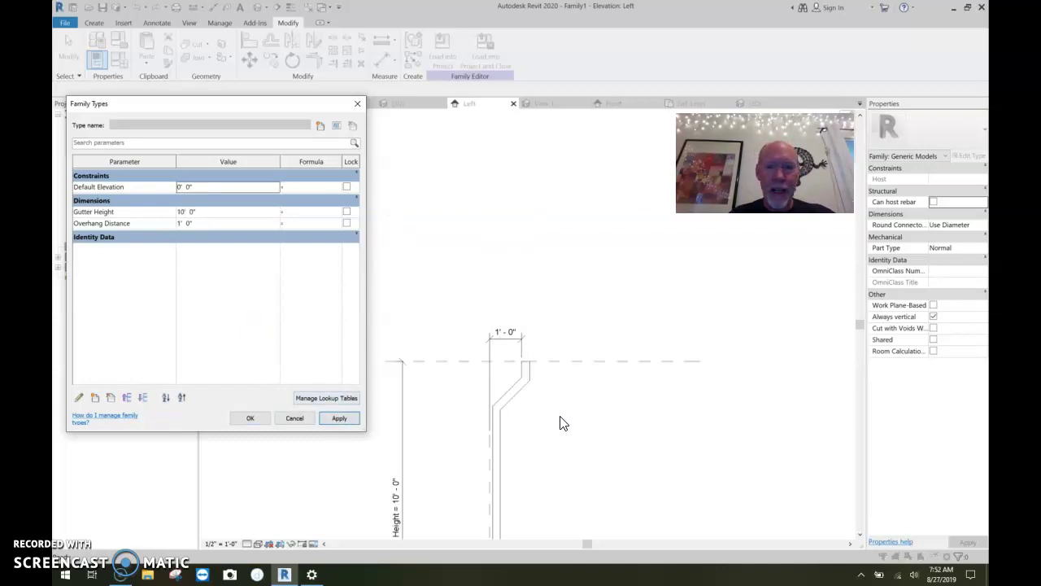
Accept the parameter changes and close Family Types
left_click(245, 418)
scroll(537, 411, "down", 3)
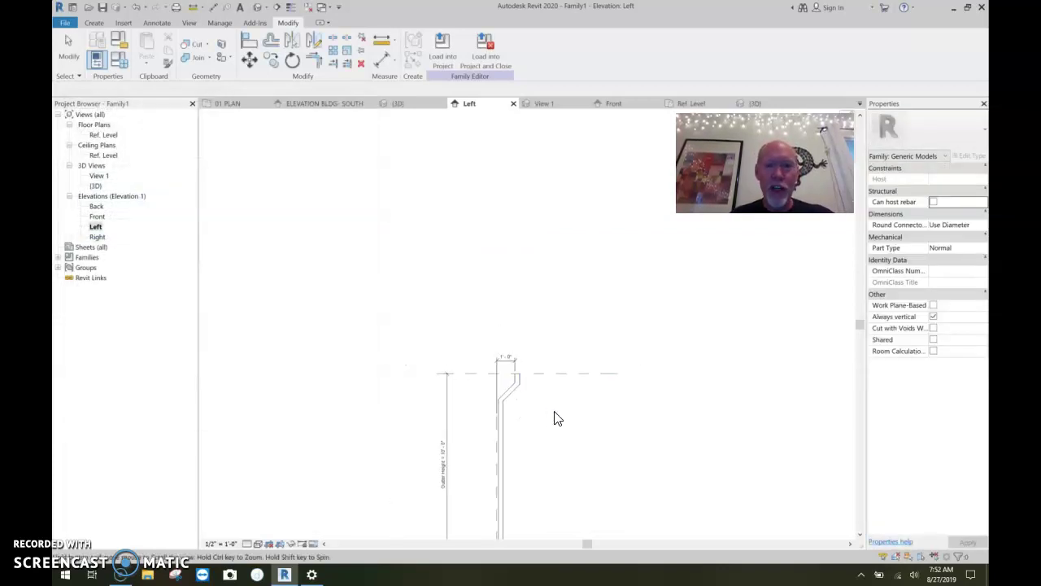
scroll(509, 308, "up", 2)
scroll(504, 342, "down", 1)
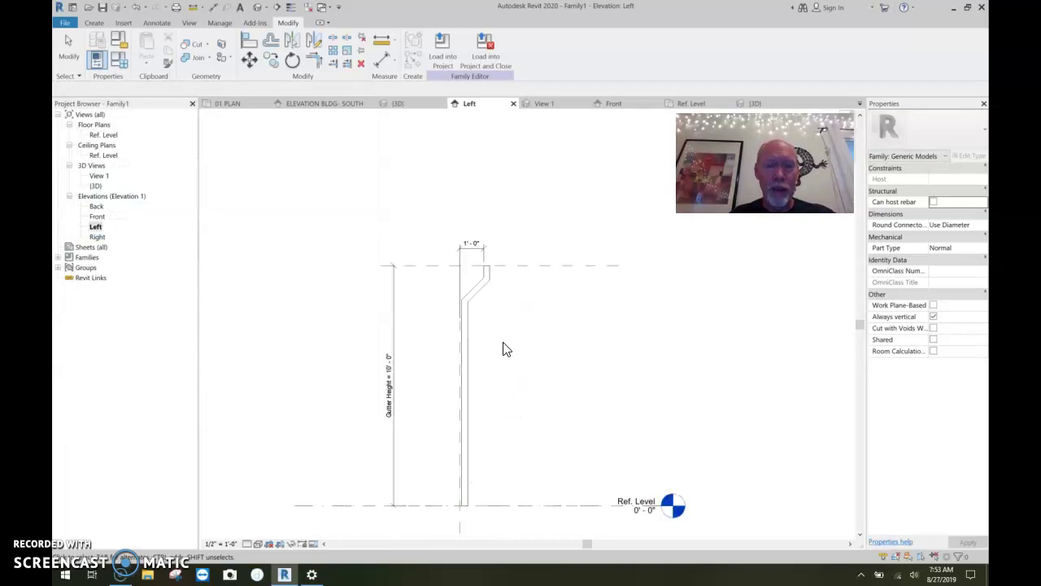
key("Escape")
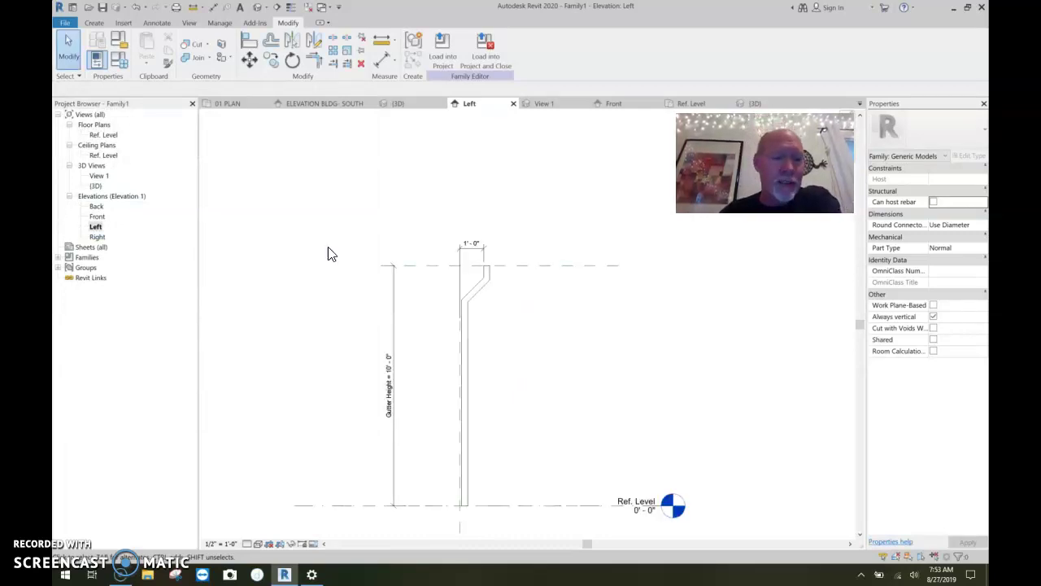
Save the family to the Desktop as Downspout.rfa
left_click(103, 7)
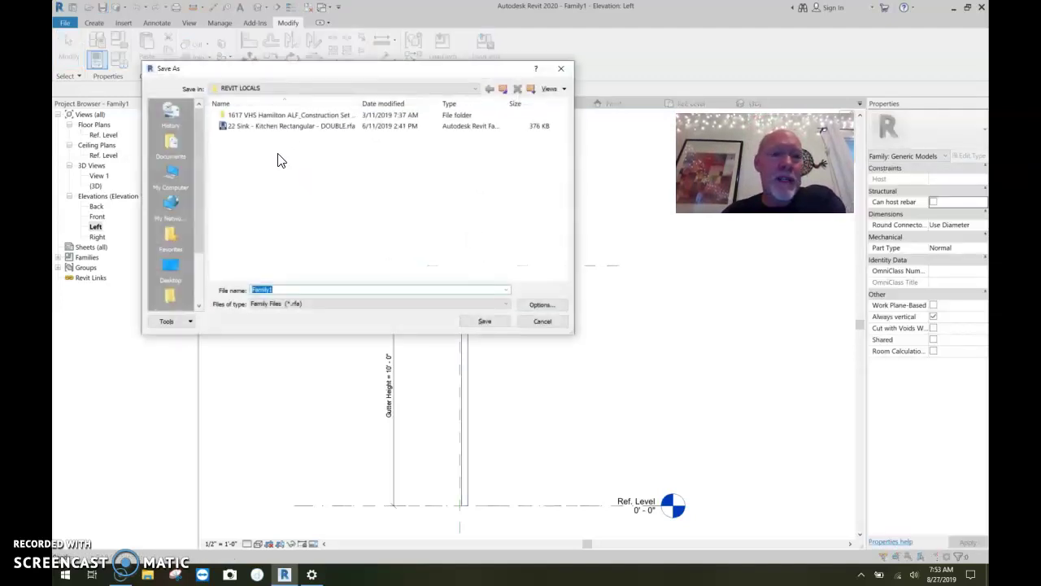
left_click(170, 267)
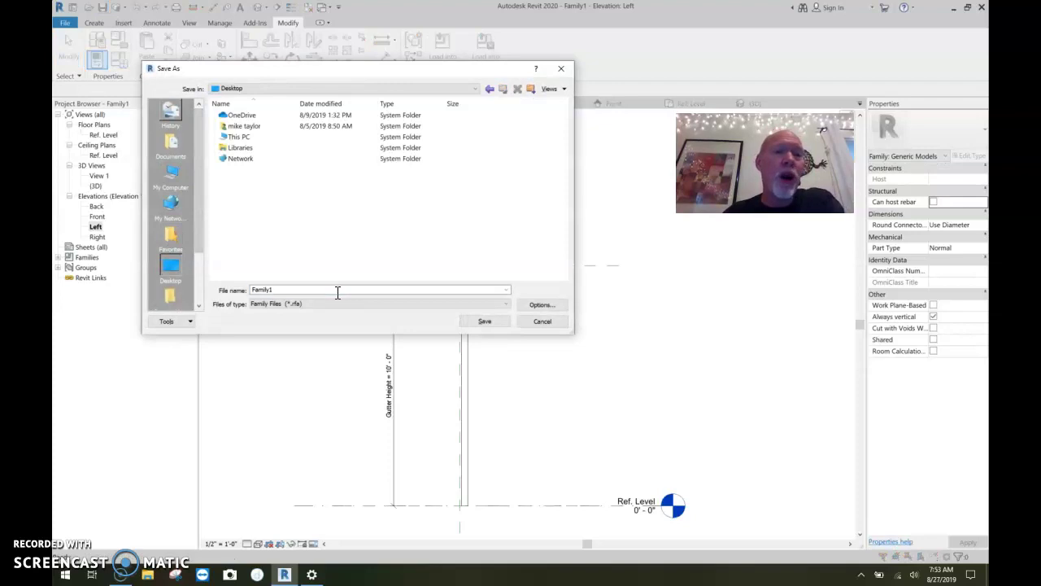
type("Downspout")
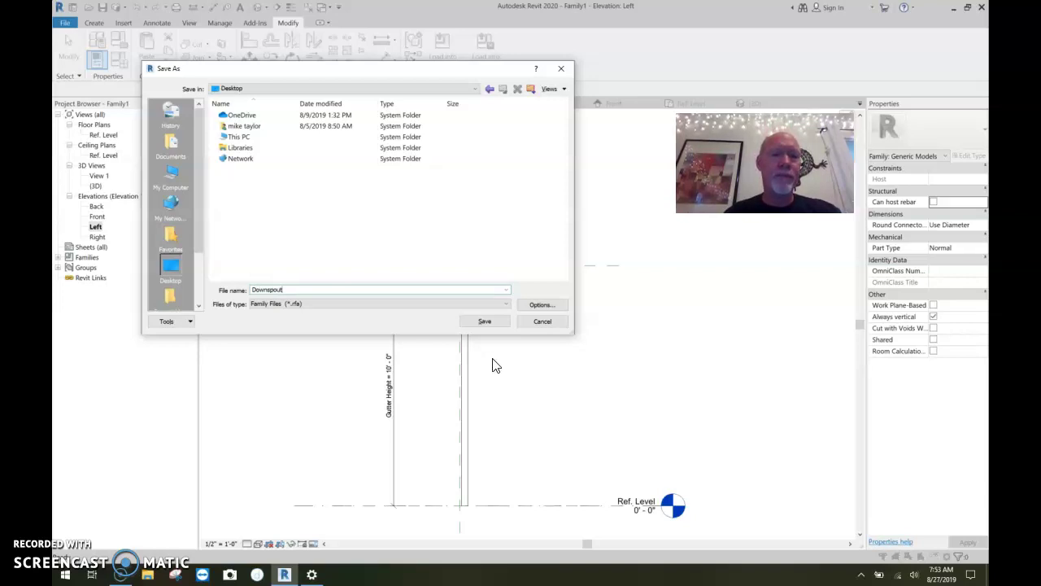
left_click(495, 321)
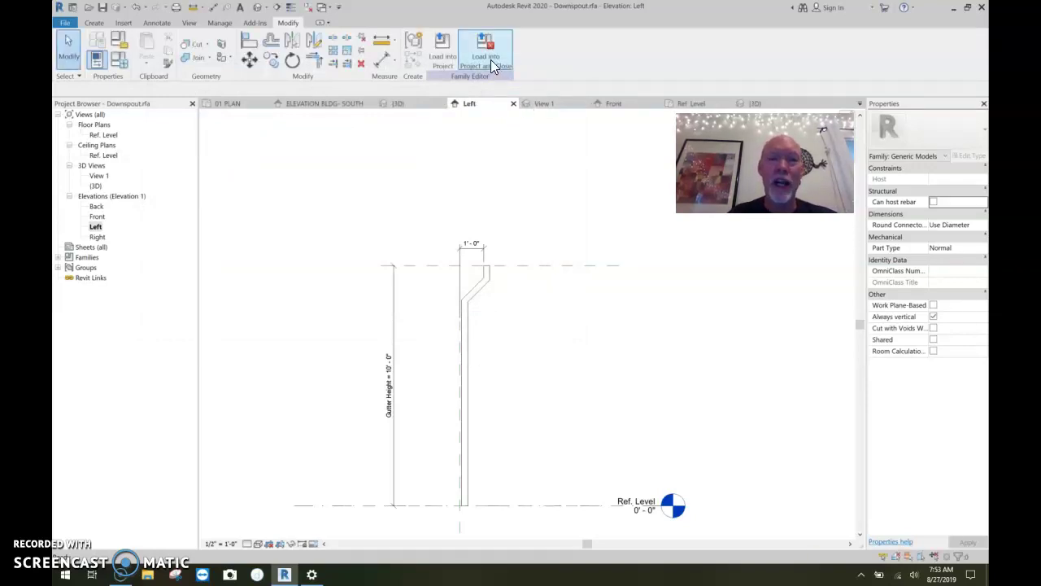
Load the Downspout family into Project1, open 01 PLAN, and restart Downspout component placement
left_click(488, 57)
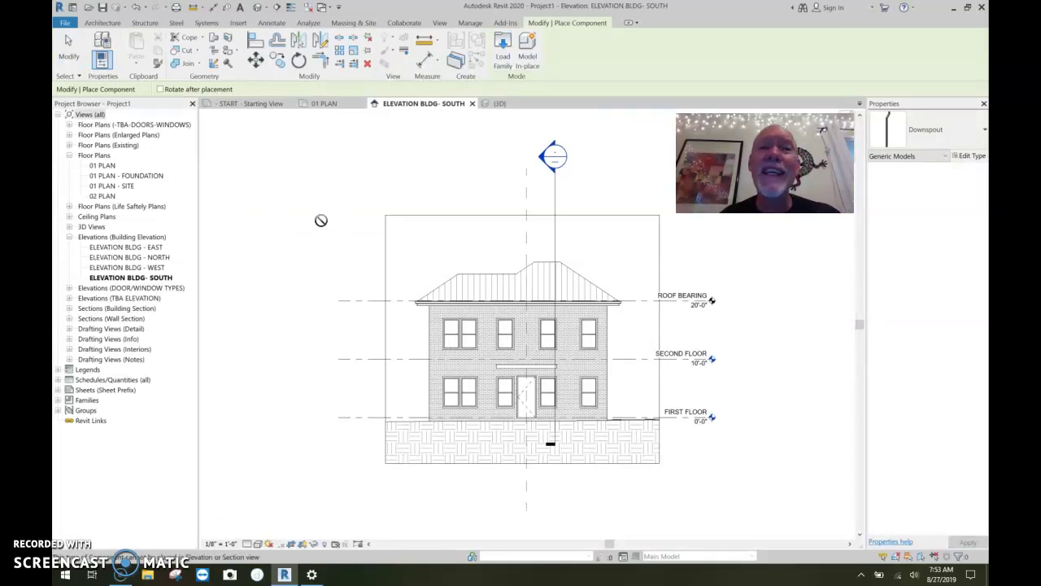
double_click(106, 165)
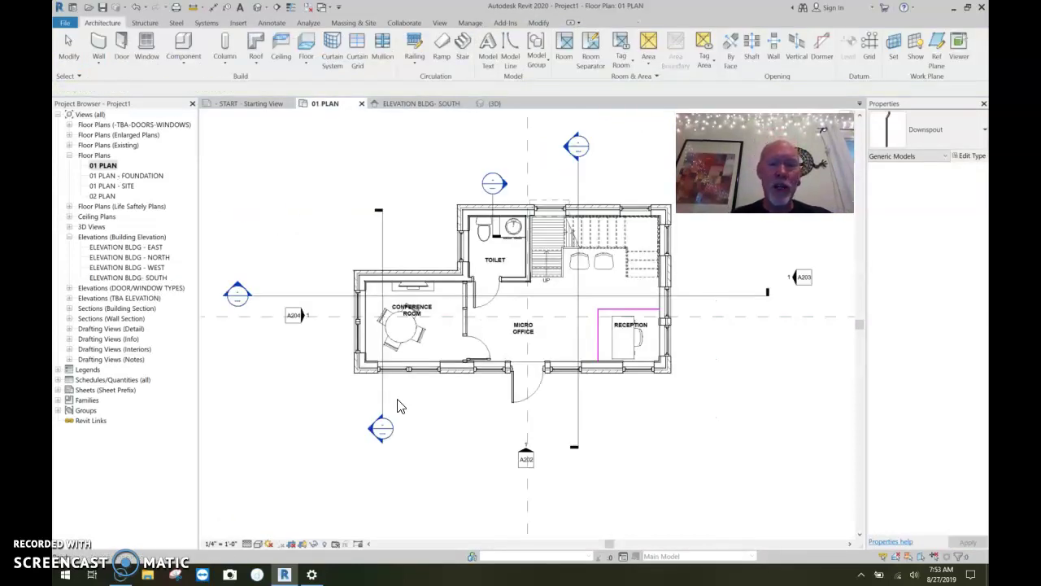
key("Escape")
key("Escape")
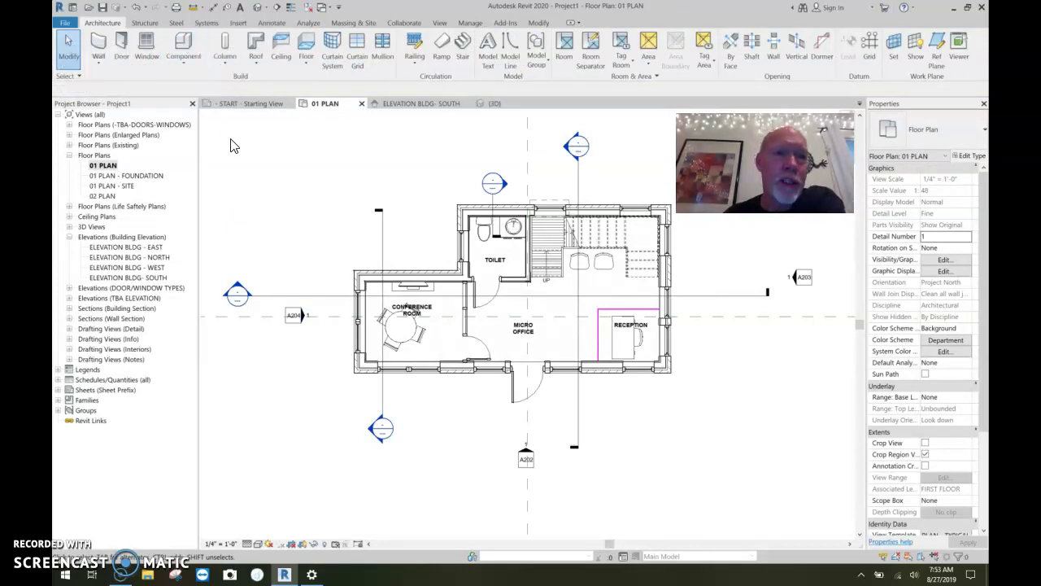
left_click(183, 47)
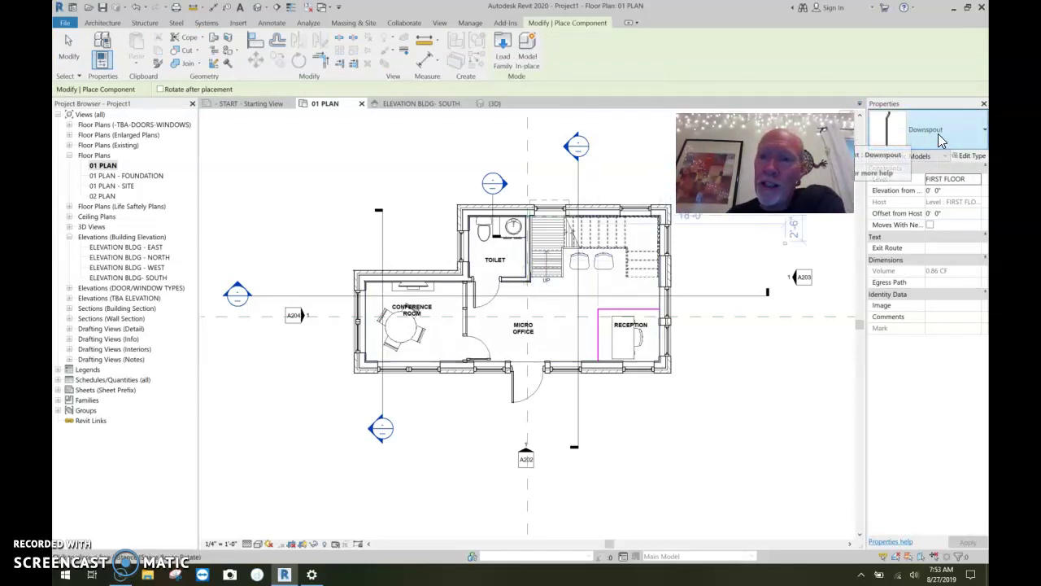
Place a Downspout at the outside lower corner of the conference room wall
scroll(330, 422, "up", 5)
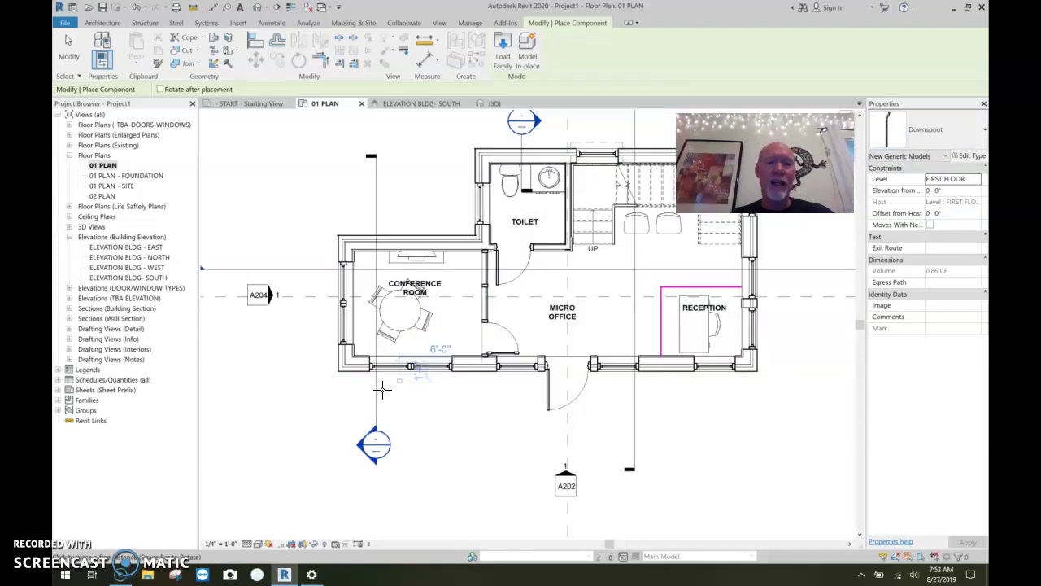
middle_click_drag(282, 359, 383, 406)
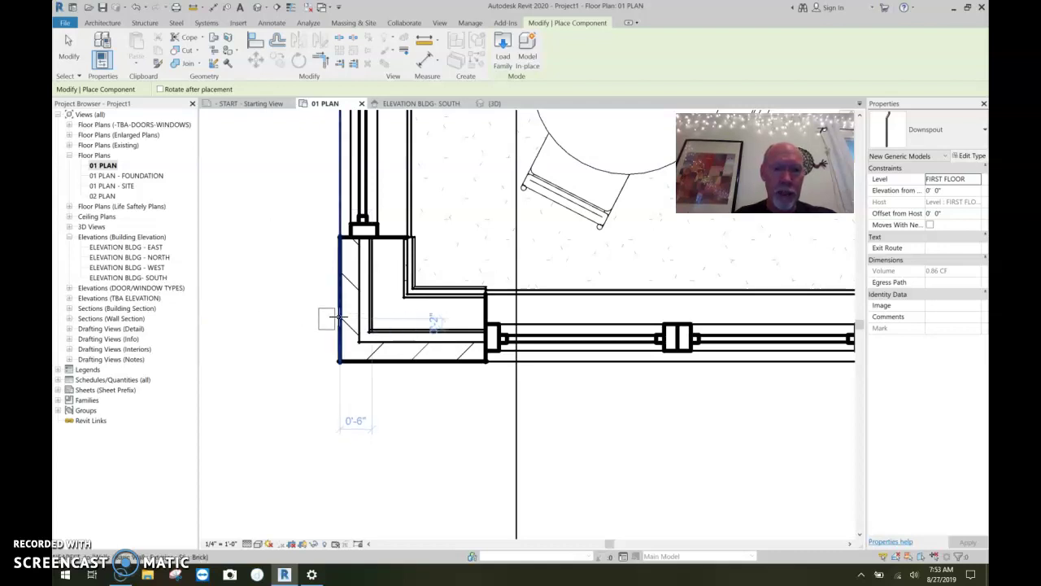
left_click(389, 362)
scroll(400, 431, "down", 5)
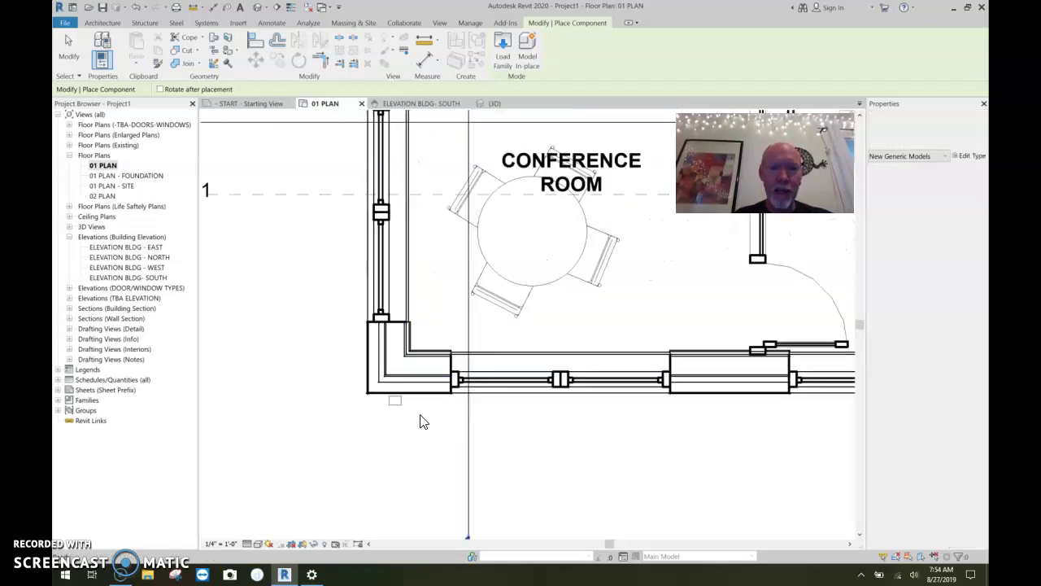
key("Escape")
key("Escape")
scroll(398, 422, "down", 3)
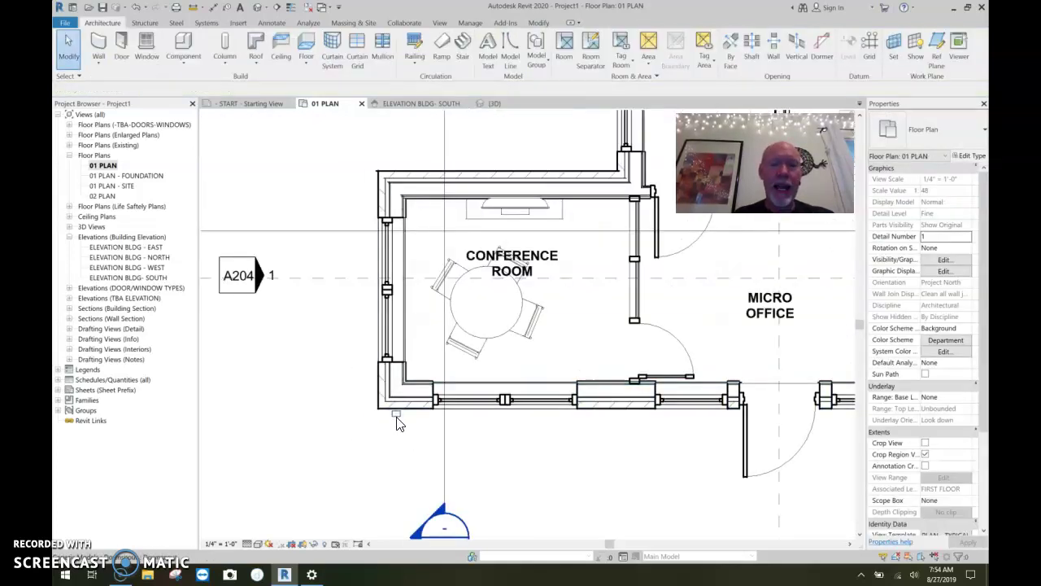
scroll(397, 422, "down", 3)
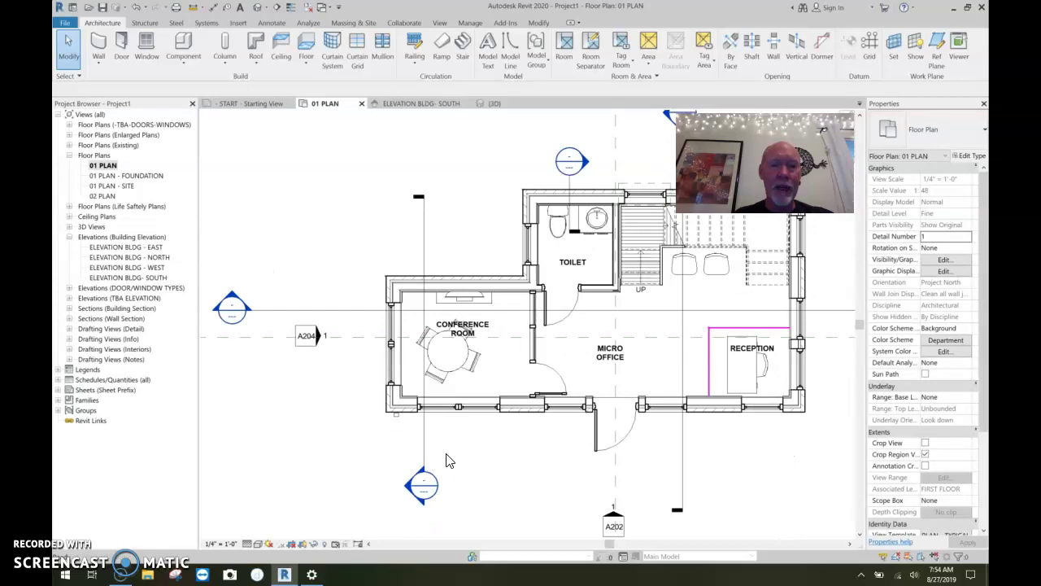
Open Section 1 from the section head and select the downspout
double_click(412, 487)
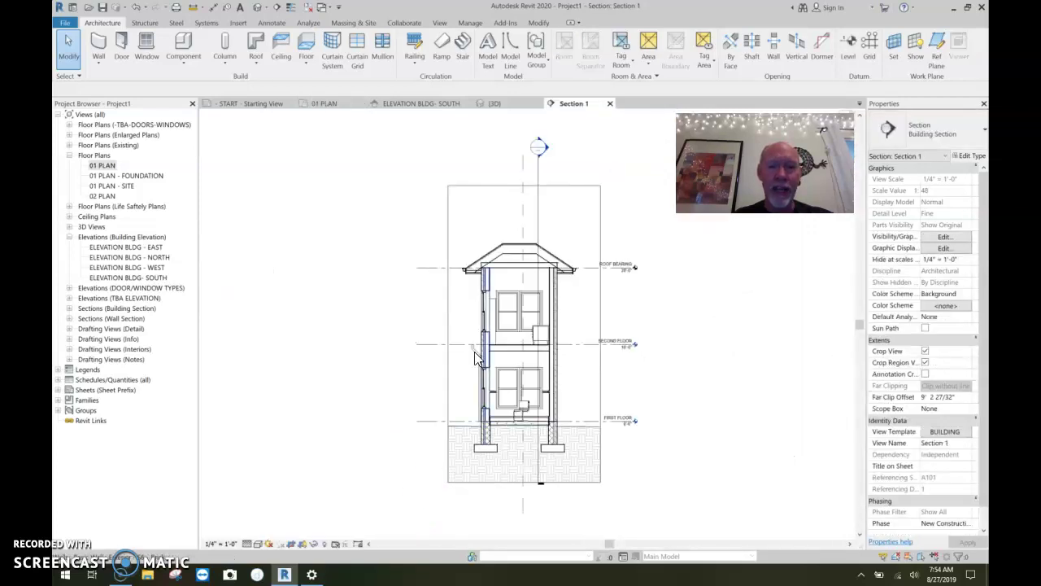
scroll(465, 378, "up", 5)
scroll(456, 392, "down", 5)
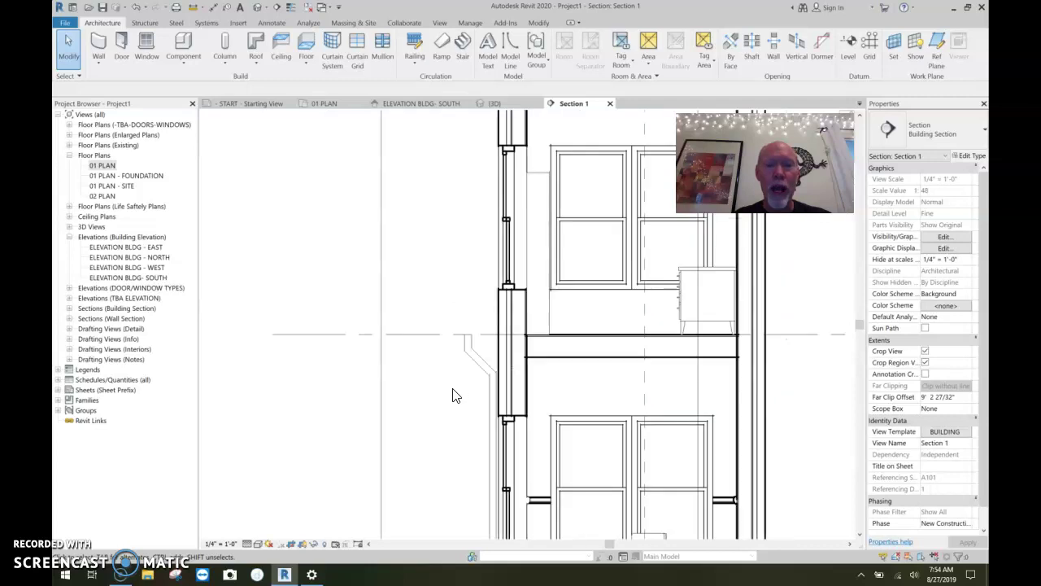
left_click(467, 340)
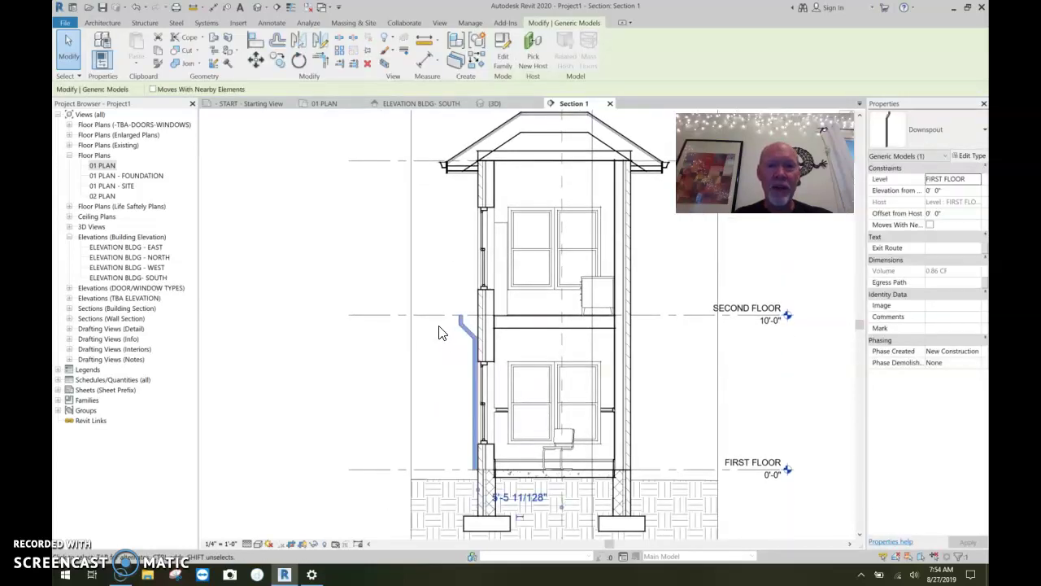
Change the downspout type's Gutter Height from 10' to 14'
left_click(967, 156)
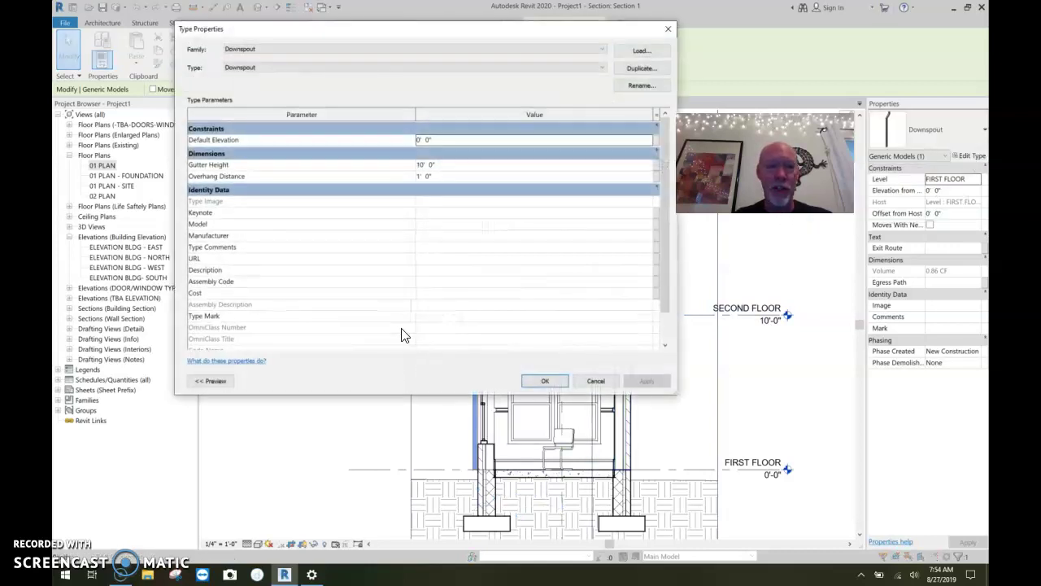
left_click(439, 165)
type("1")
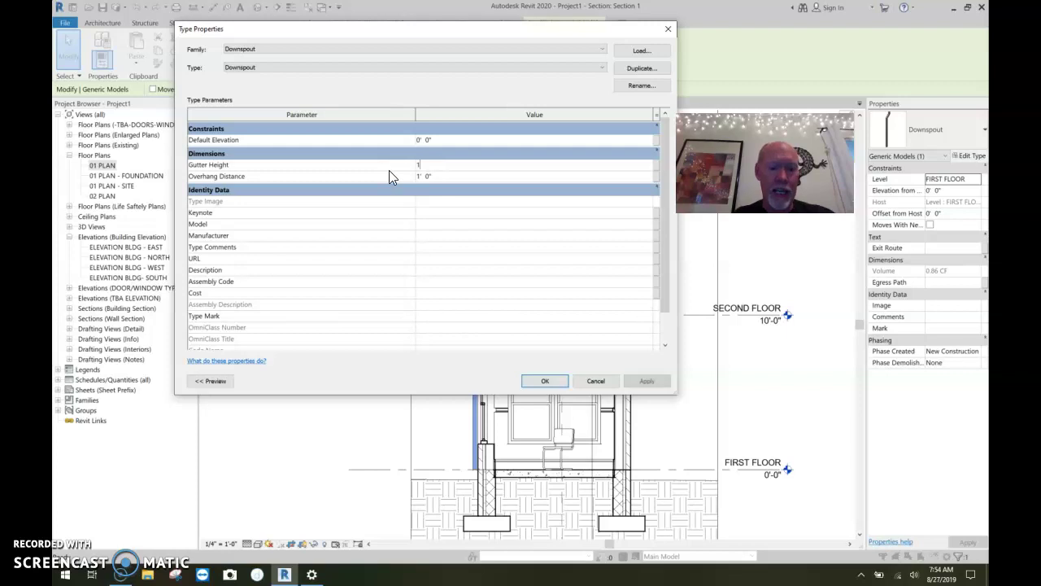
type("4'  0\"")
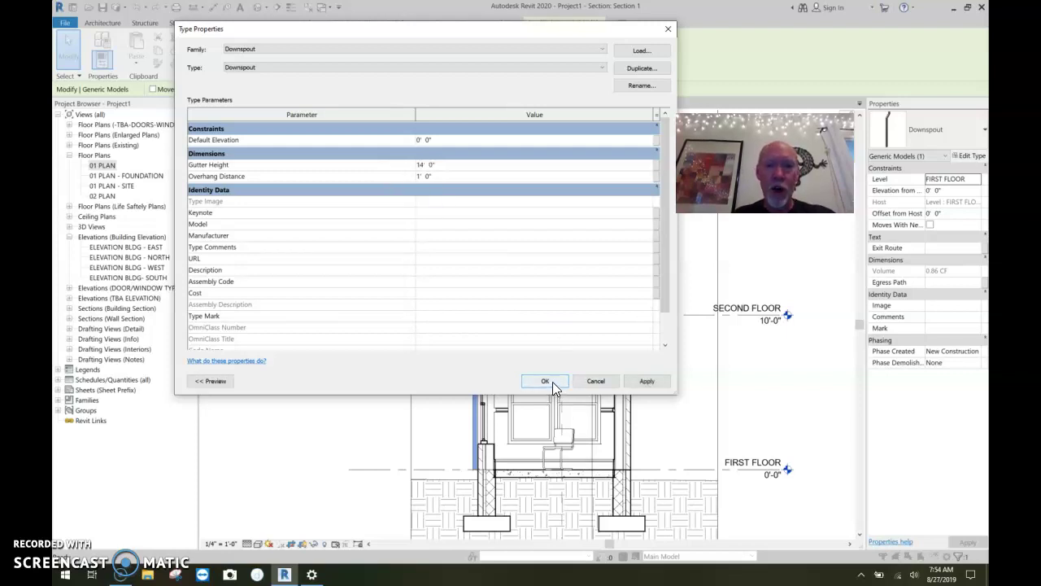
left_click(553, 383)
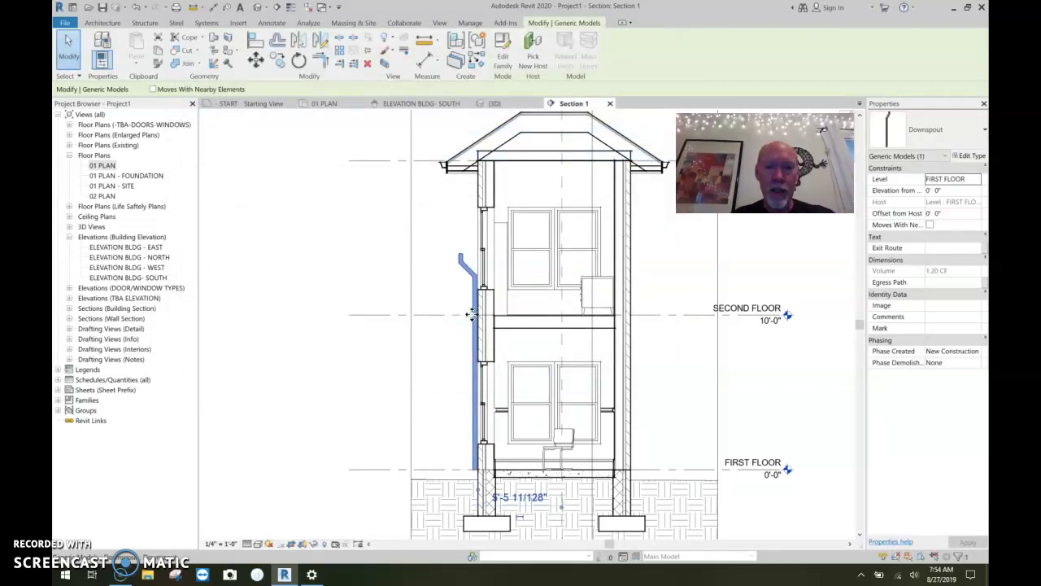
scroll(439, 215, "up", 3)
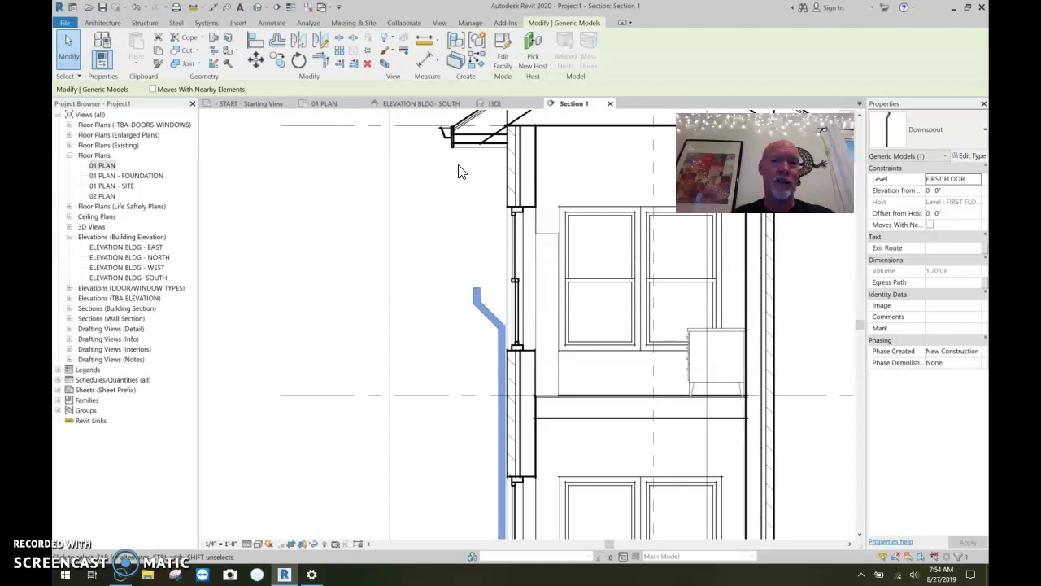
Turn on Thin Lines and frame the eave gutter and downspout top, with nothing selected
middle_click_drag(458, 171, 815, 421)
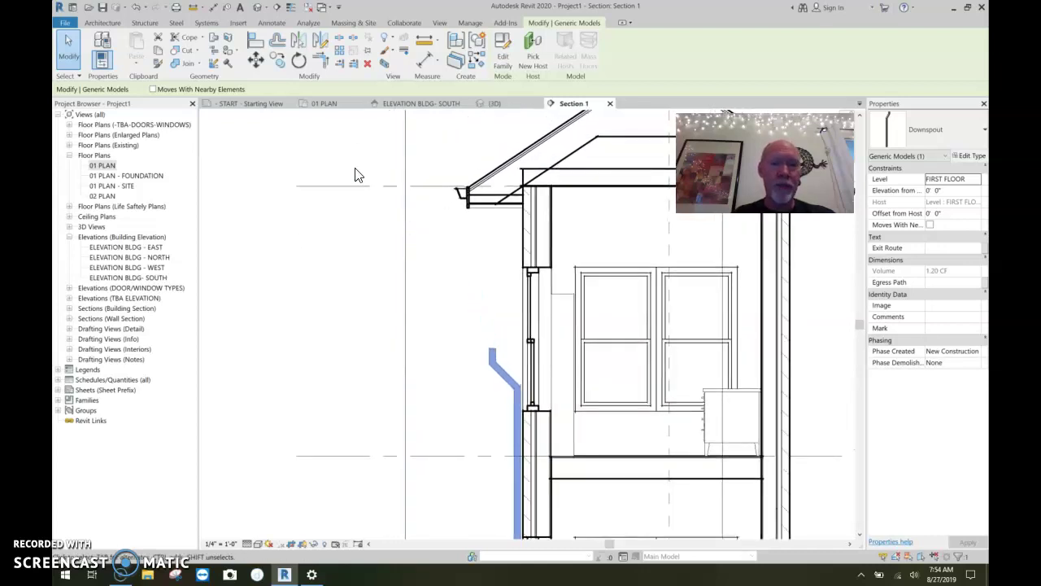
scroll(458, 218, "up", 3)
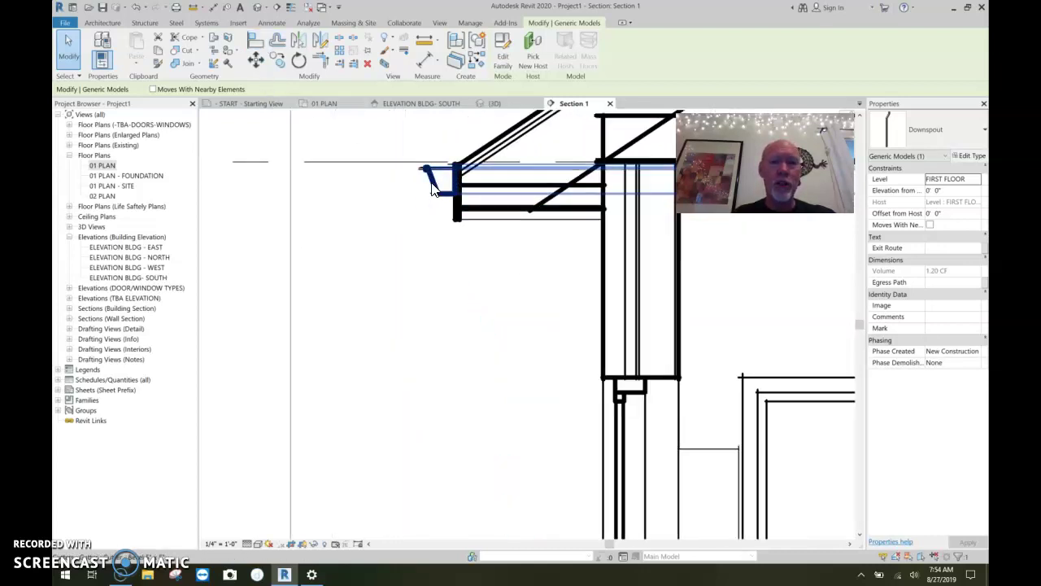
left_click(291, 7)
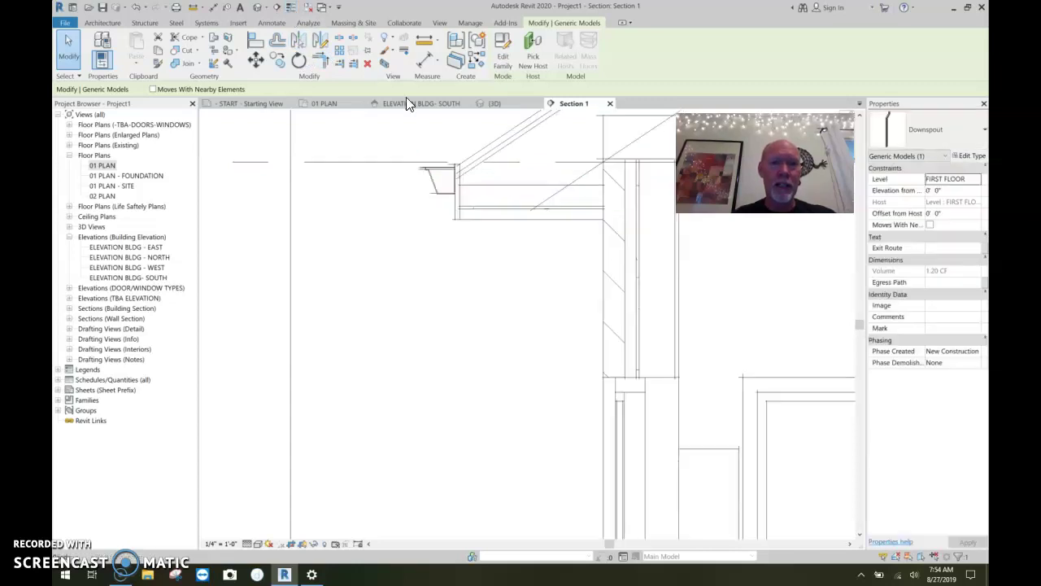
scroll(447, 200, "up", 3)
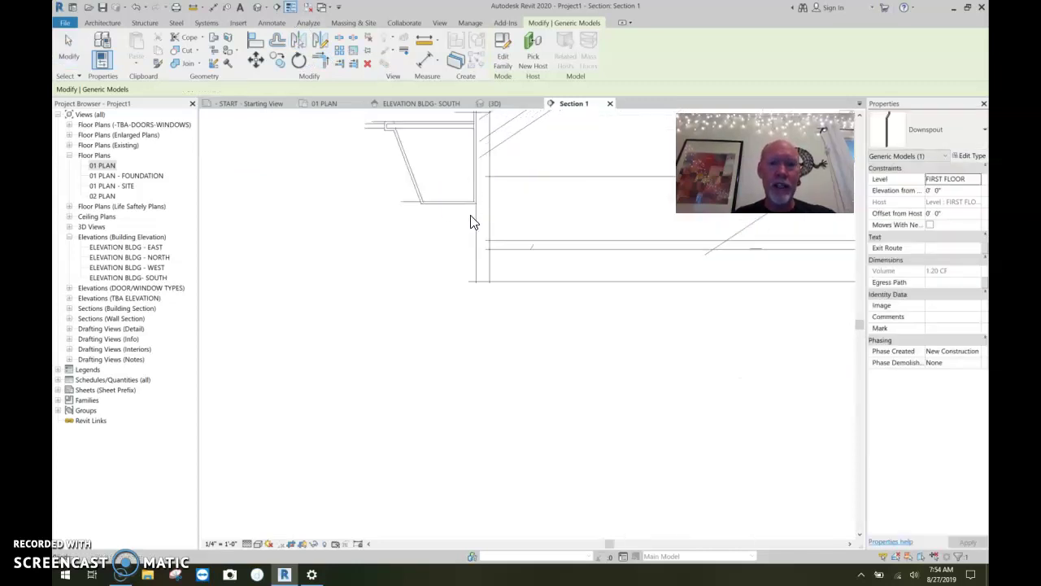
scroll(470, 221, "down", 3)
left_click(453, 258)
middle_click_drag(453, 258, 463, 289)
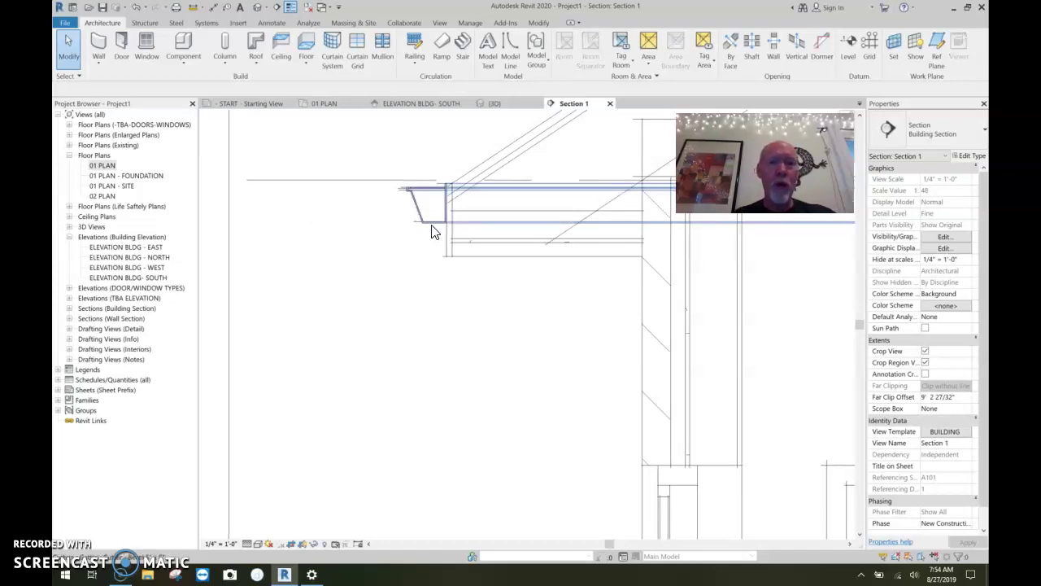
scroll(431, 233, "up", 3)
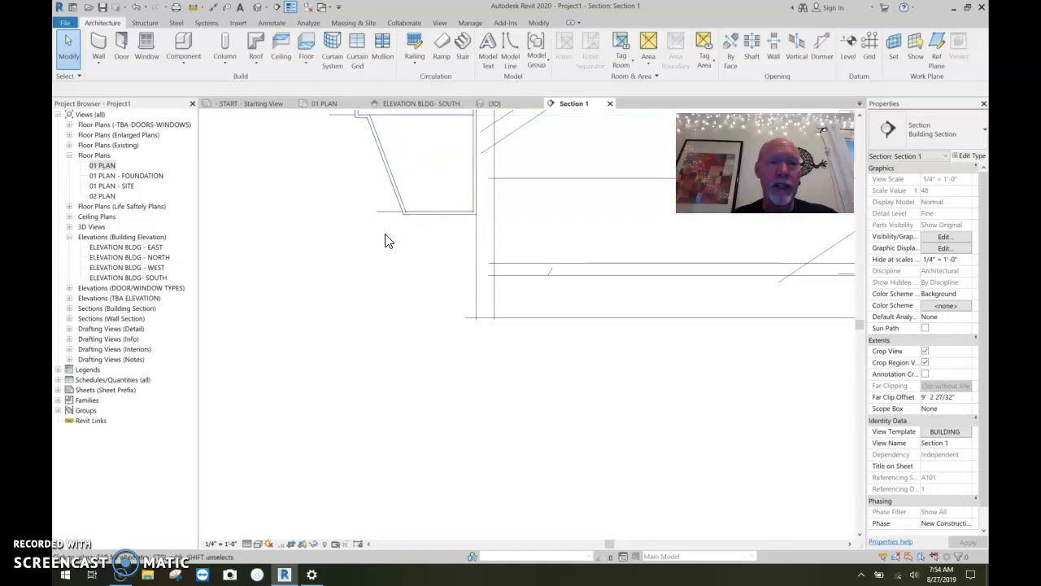
scroll(385, 239, "down", 3)
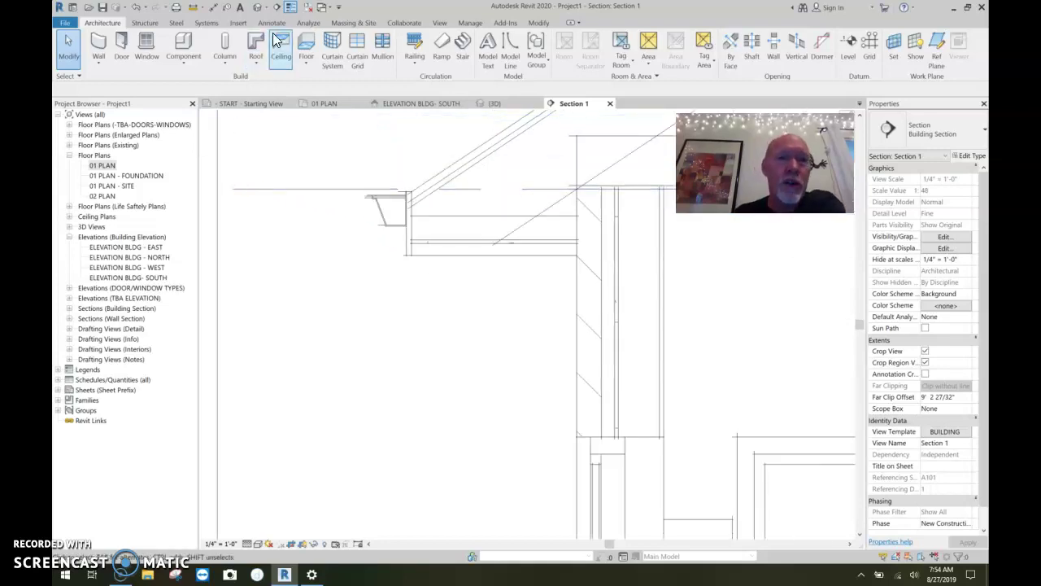
scroll(268, 77, "down", 5)
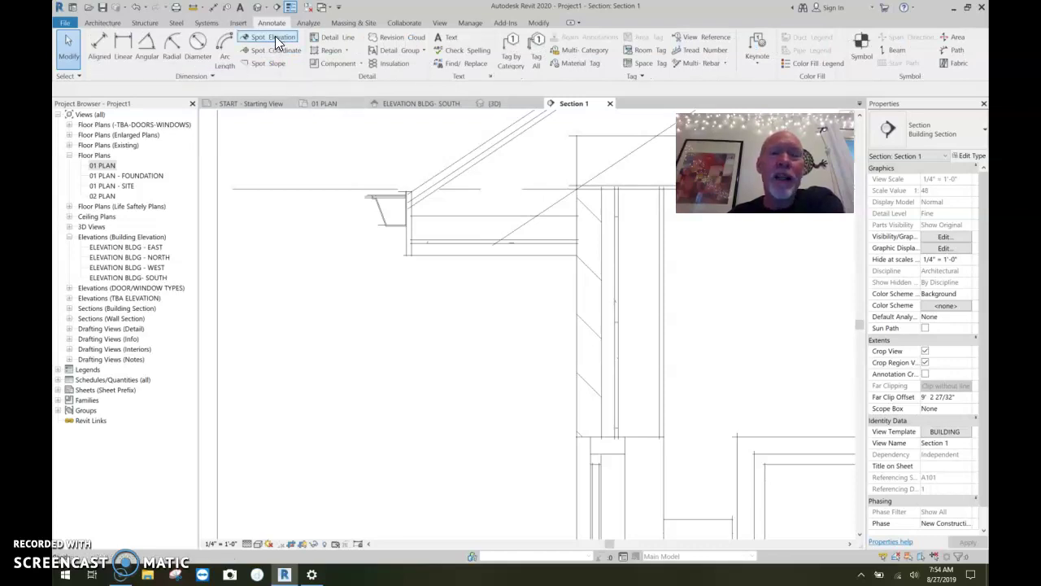
Tag the gutter top with a 19'-6 5/8" spot elevation on a bent leader
left_click(277, 43)
scroll(392, 236, "up", 4)
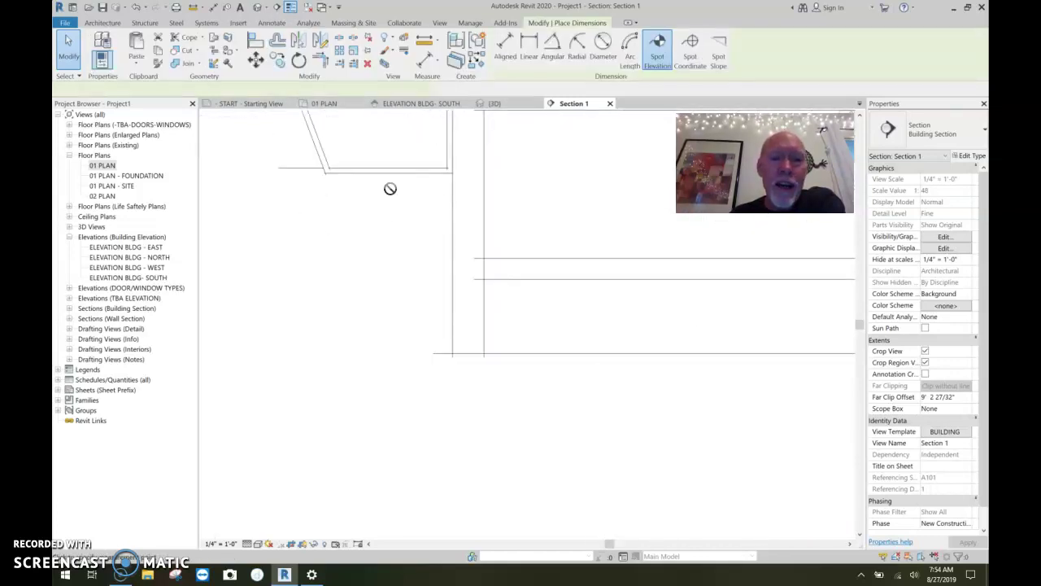
scroll(376, 250, "down", 2)
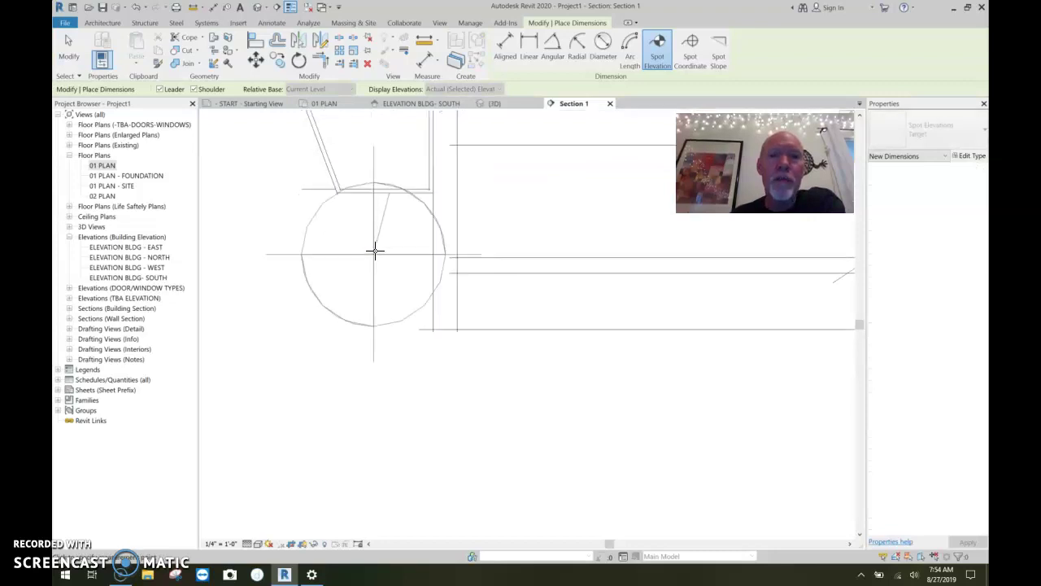
scroll(375, 250, "down", 4)
left_click(553, 254)
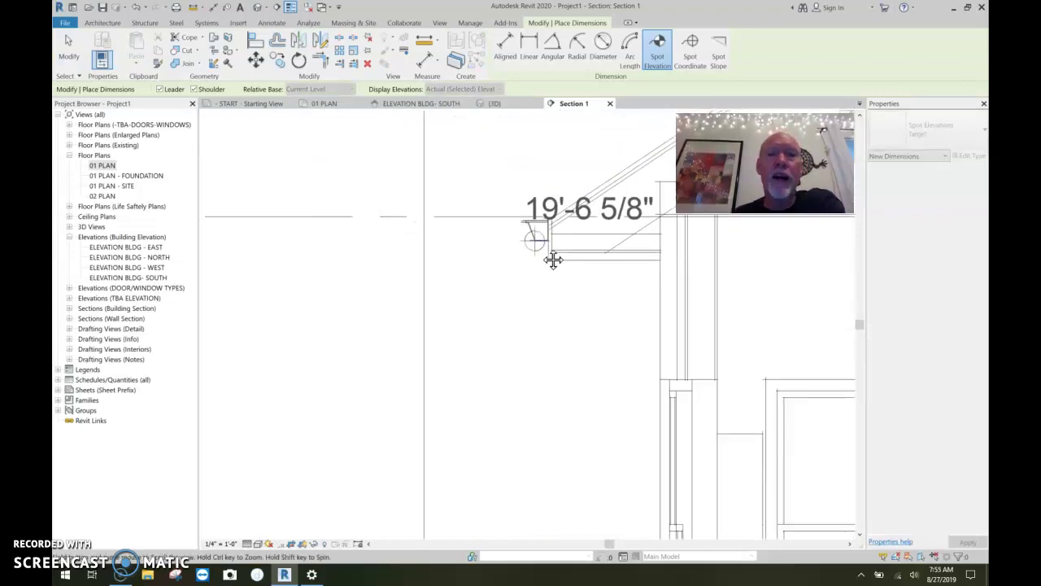
left_click(367, 274)
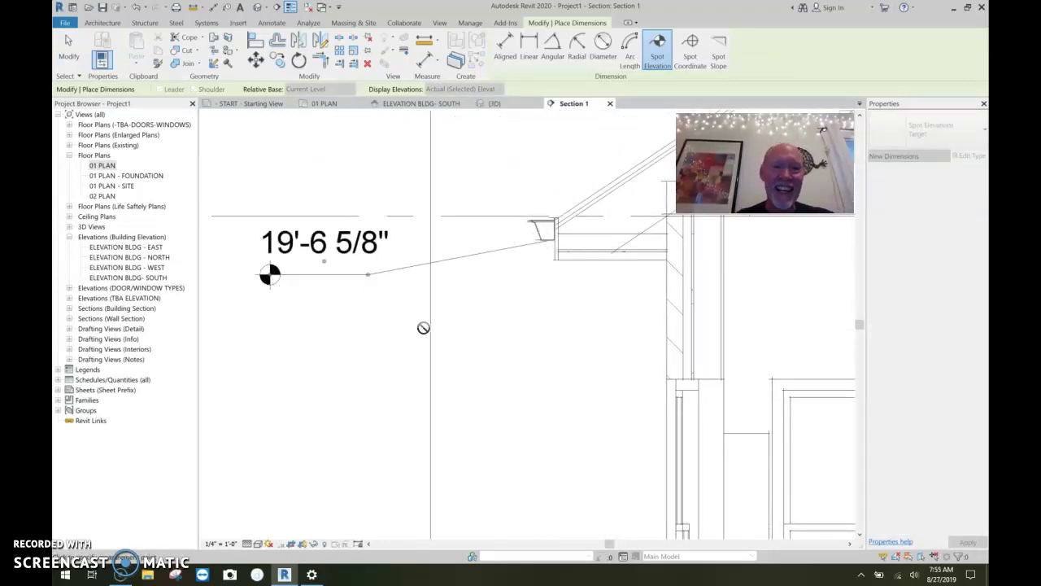
scroll(423, 328, "down", 3)
left_click(434, 276)
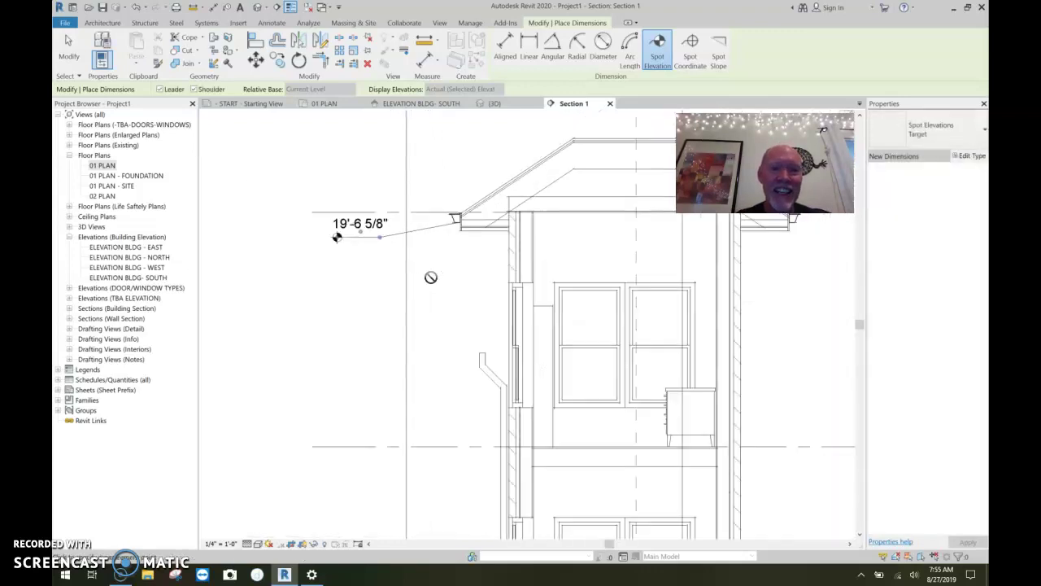
scroll(432, 278, "up", 2)
key("Escape")
key("Escape")
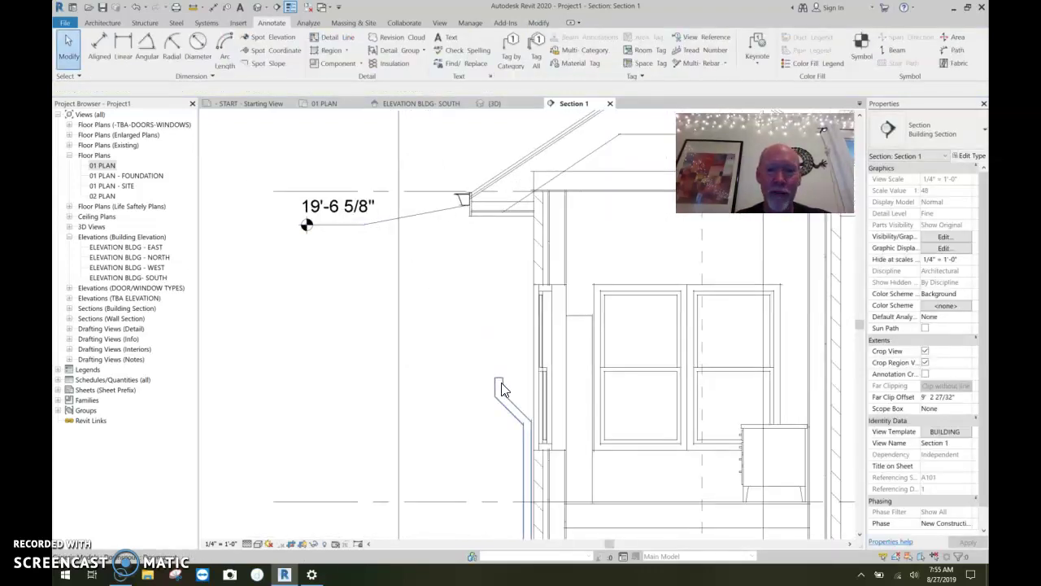
left_click(502, 390)
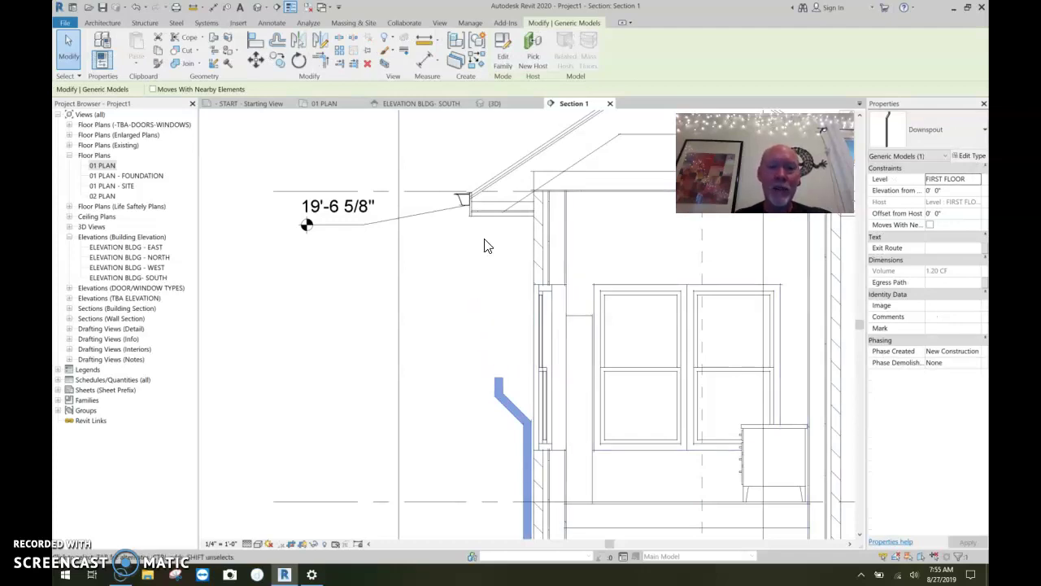
Add a 2'-0 3/4" aligned dimension (DI) from the wall face to the gutter edge
key("d")
key("i")
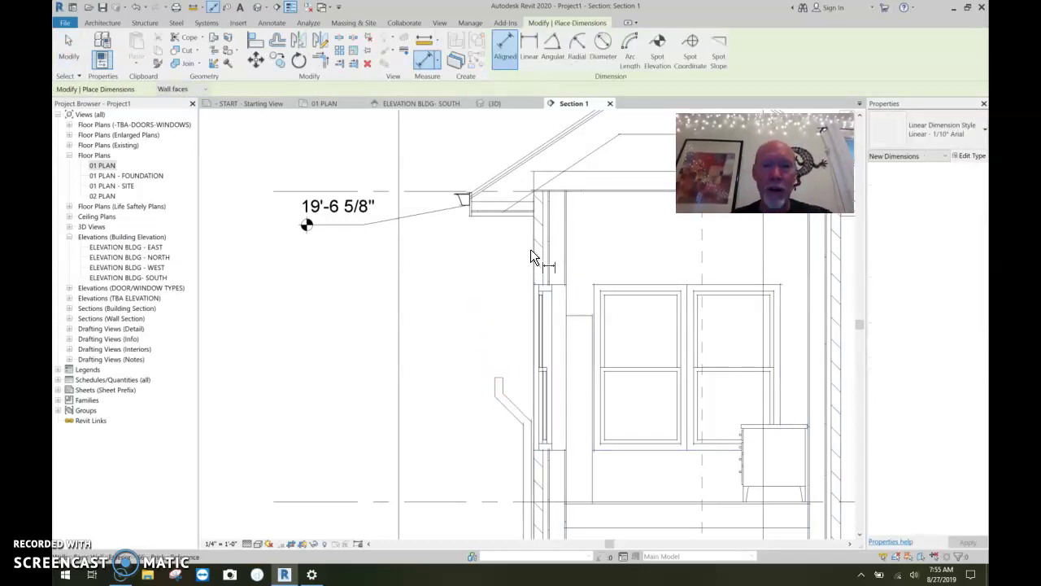
scroll(511, 249, "up", 3)
scroll(410, 170, "up", 2)
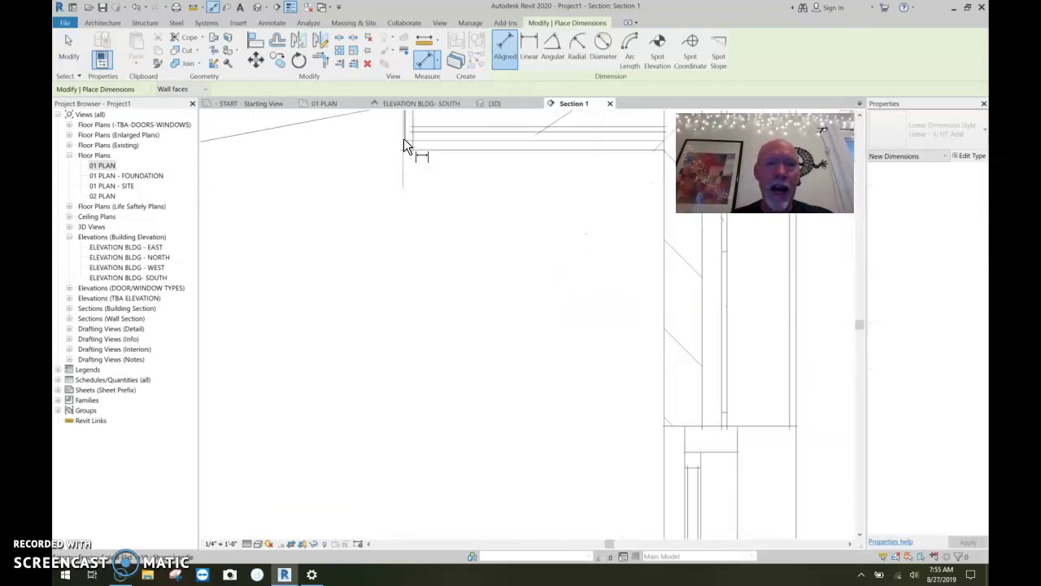
left_click(388, 318)
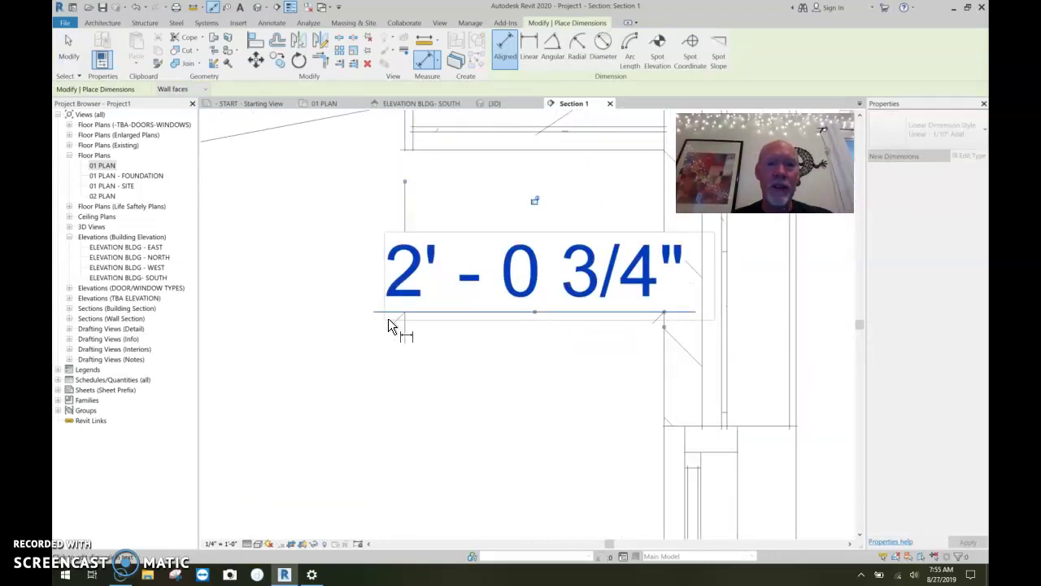
scroll(388, 320, "down", 2)
key("Escape")
key("Escape")
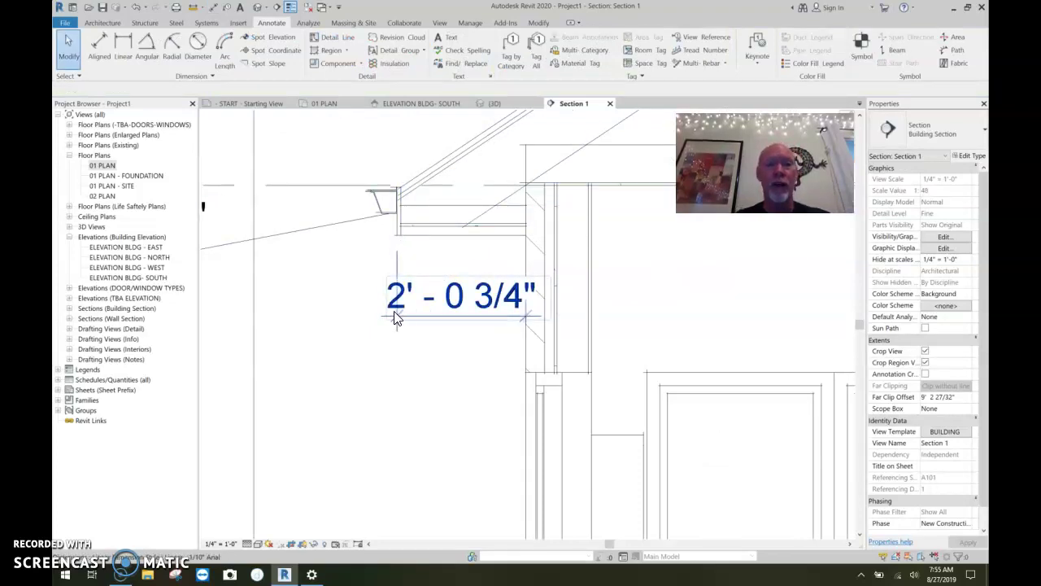
scroll(500, 313, "down", 3)
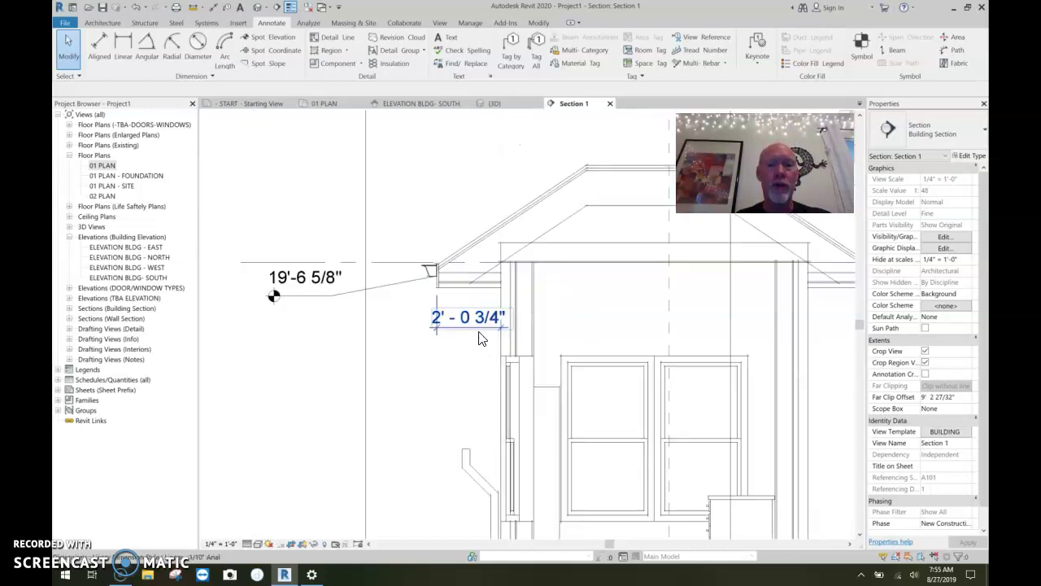
middle_click_drag(458, 383, 446, 317)
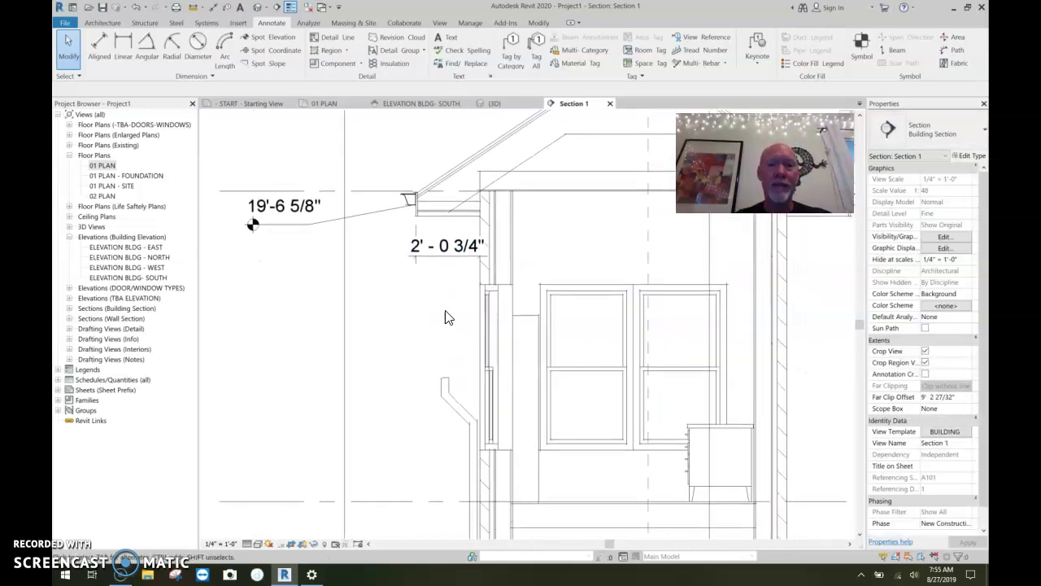
left_click(453, 384)
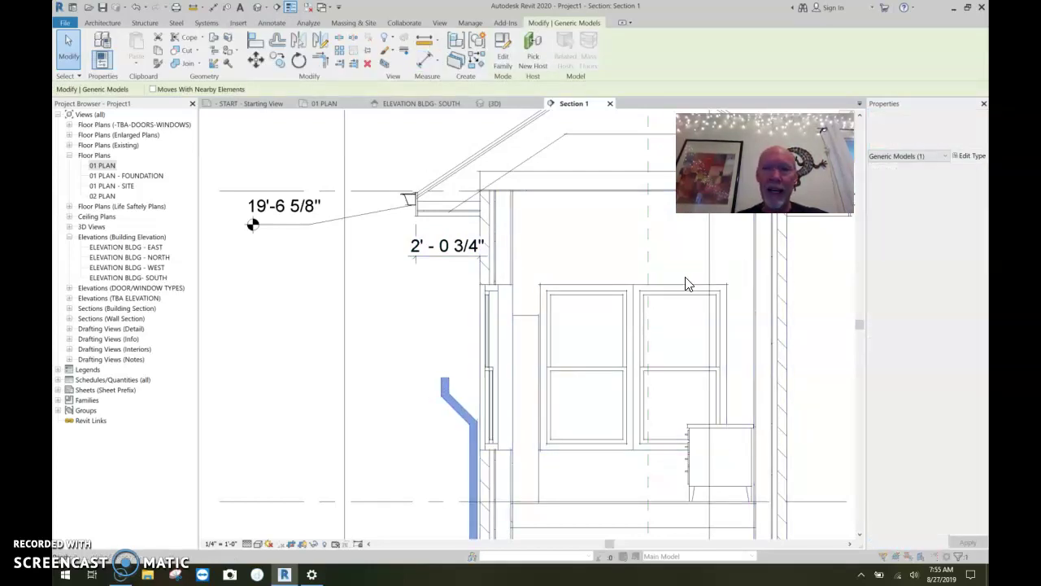
Set the Downspout type's Overhang Distance to 2'-0 3/4" and Gutter Height to 19'-6 5/8"
left_click_drag(433, 39, 774, 209)
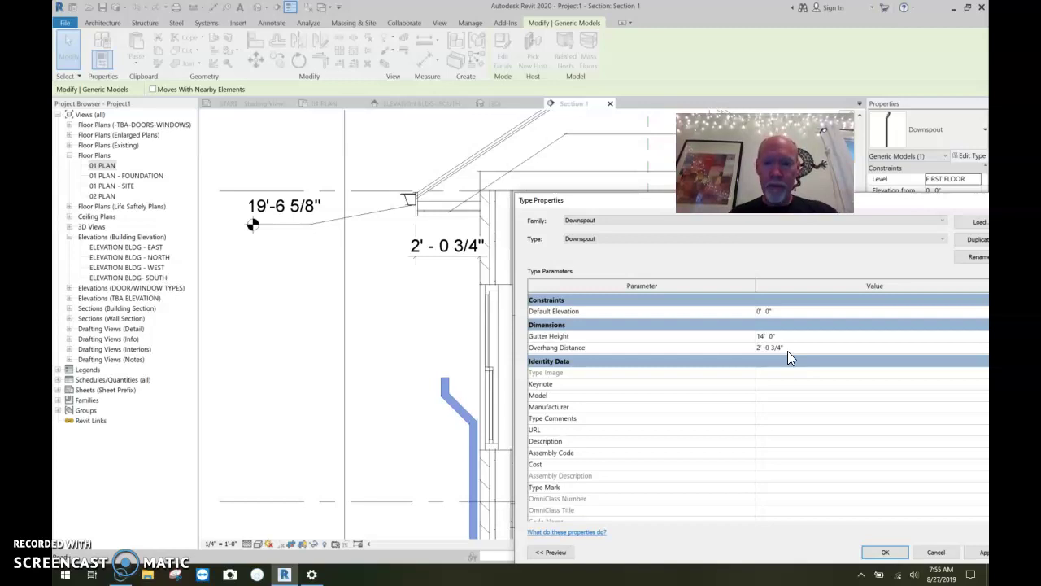
left_click(981, 553)
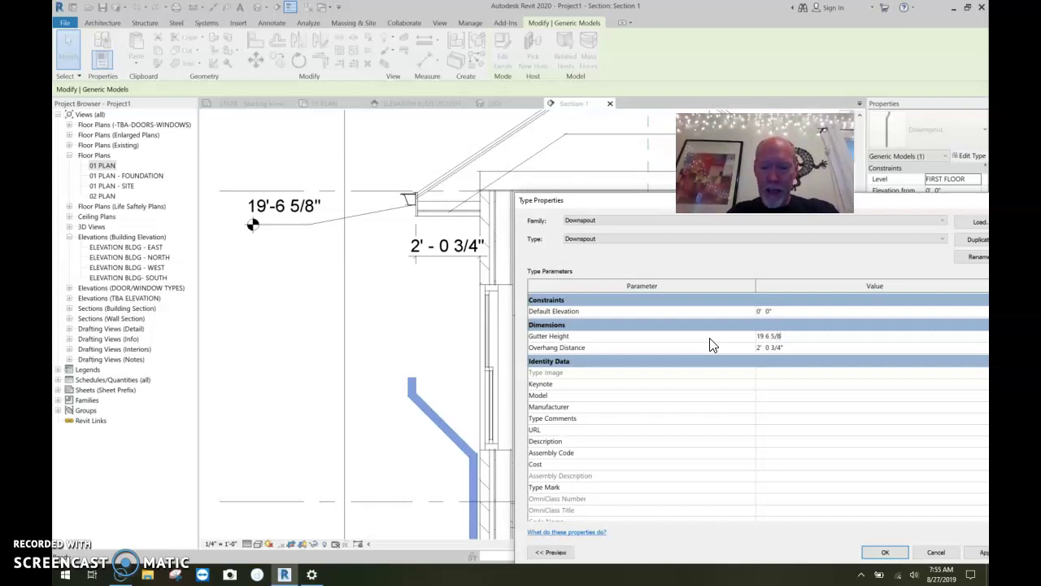
left_click(981, 553)
left_click(902, 557)
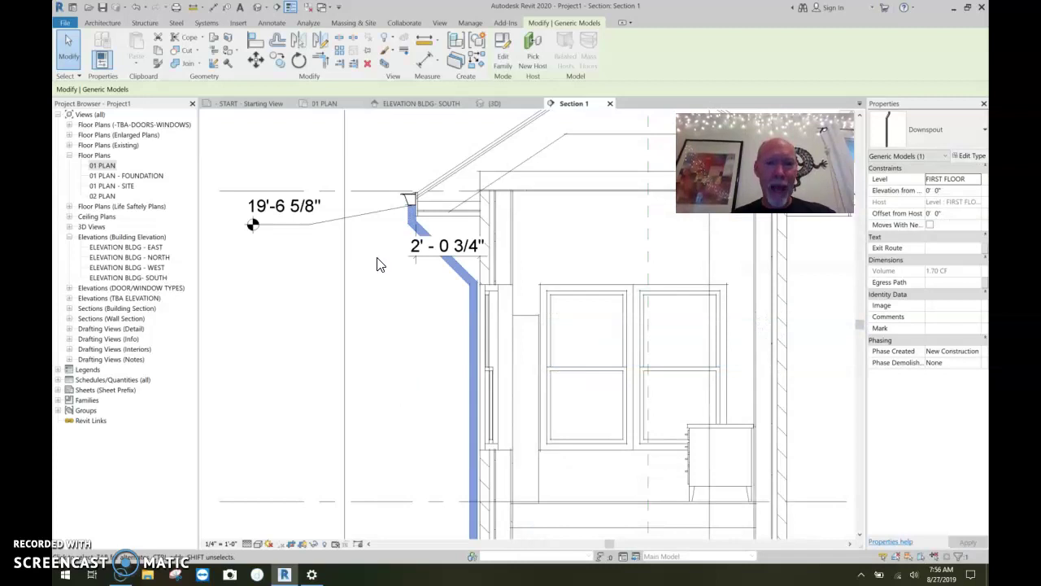
scroll(395, 217, "up", 4)
scroll(502, 181, "up", 3)
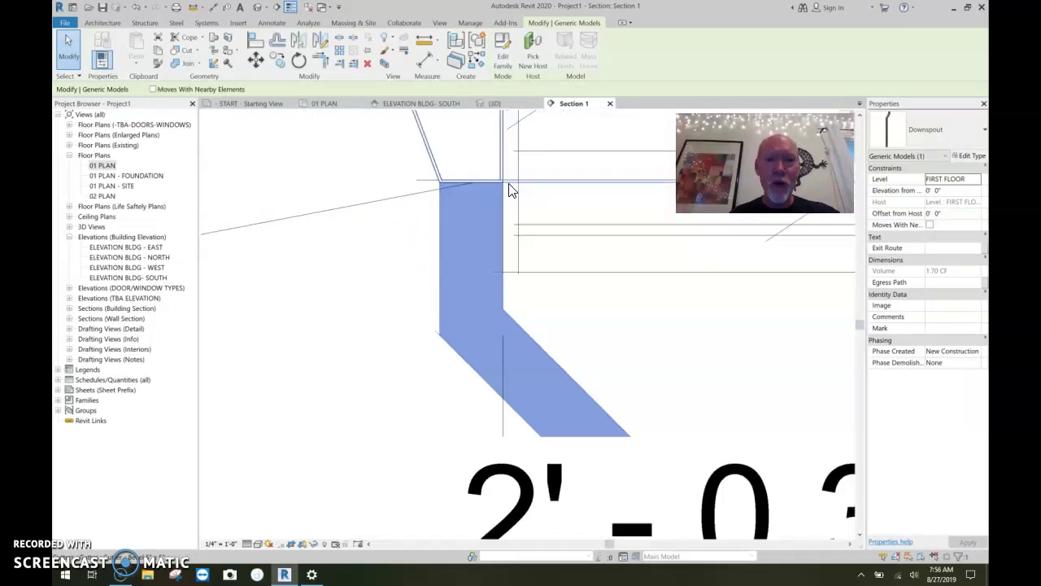
scroll(431, 317, "down", 5)
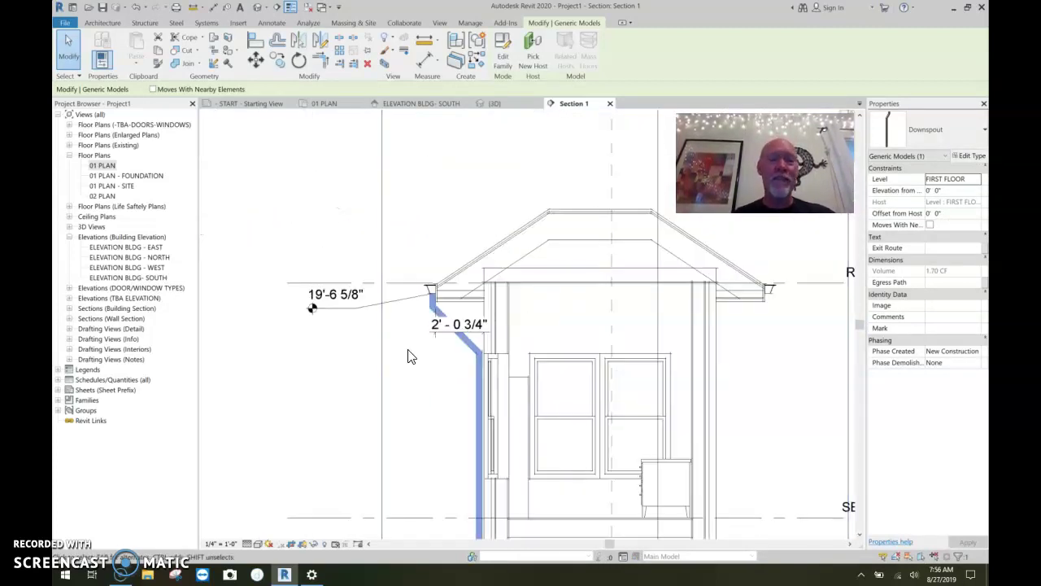
key("Escape")
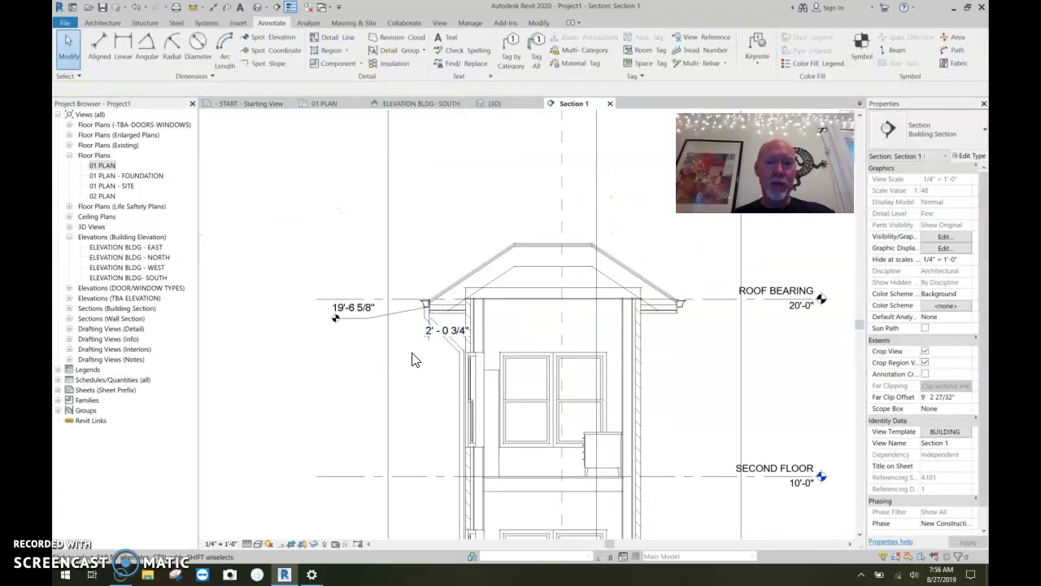
Turn Thin Lines off and use Create Similar (CS) in 01 PLAN to place a downspout on the top wall
left_click(290, 8)
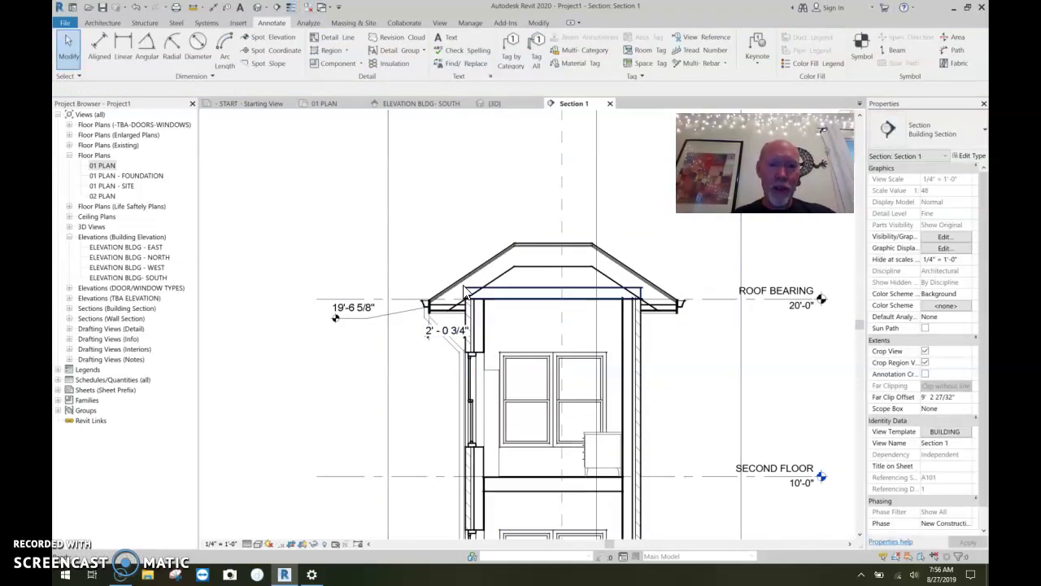
double_click(98, 165)
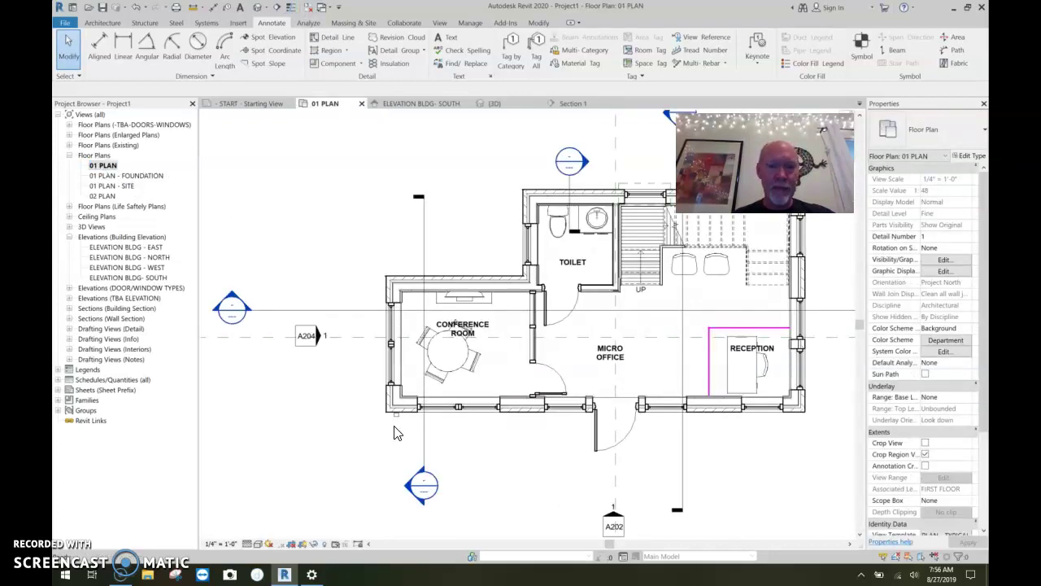
left_click(390, 440)
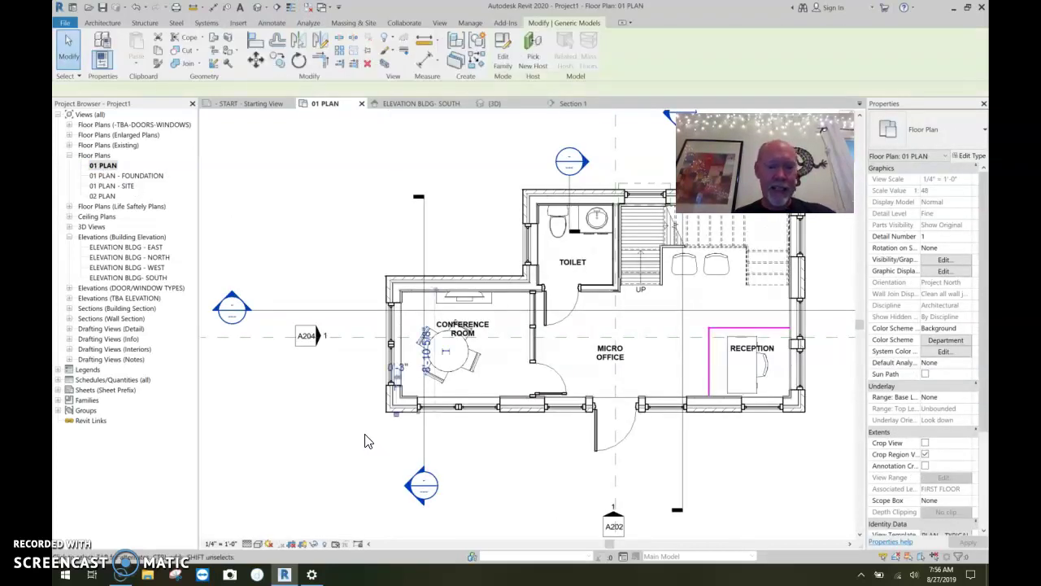
key("c")
key("s")
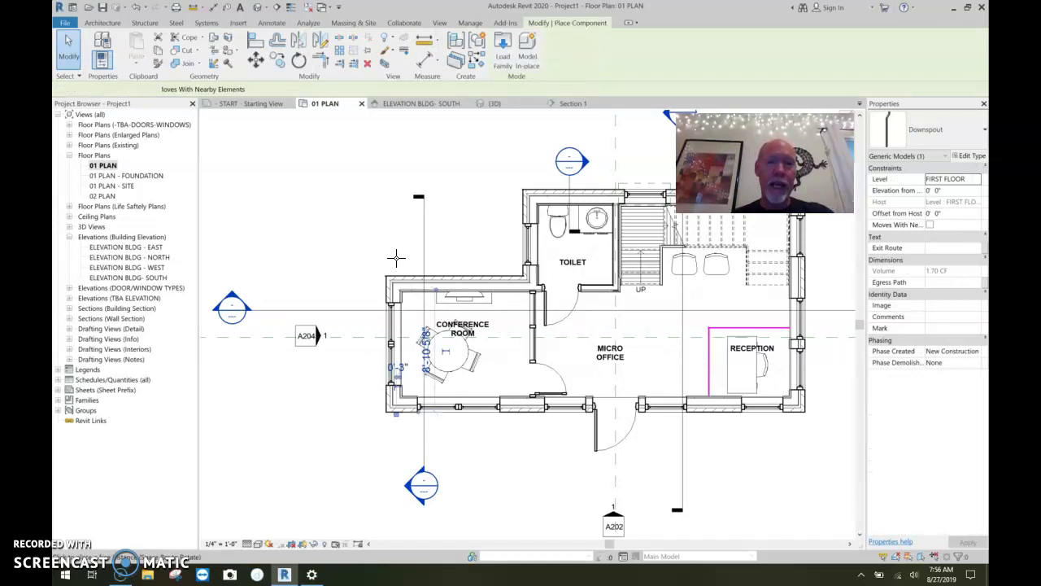
scroll(397, 257, "up", 5)
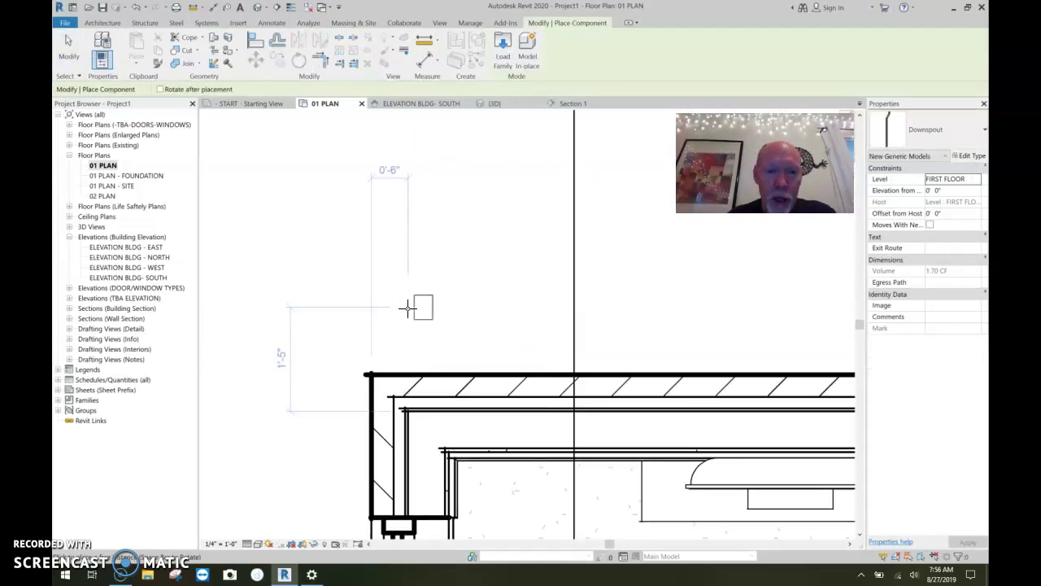
left_click(432, 374)
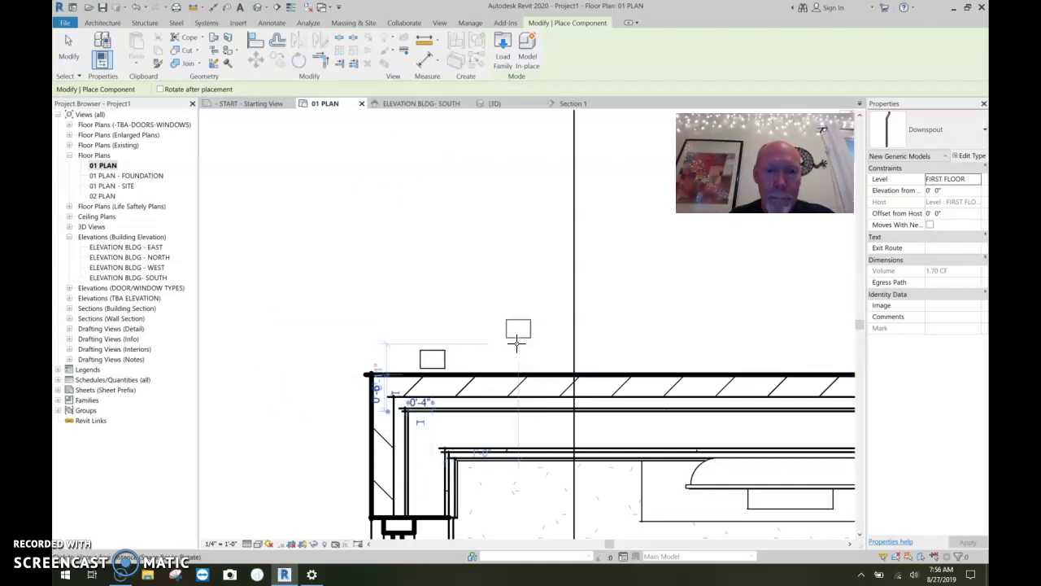
key("Escape")
Jump to Section 1 via the section line's Go to View and zoom to the eave gutter
left_click(574, 251)
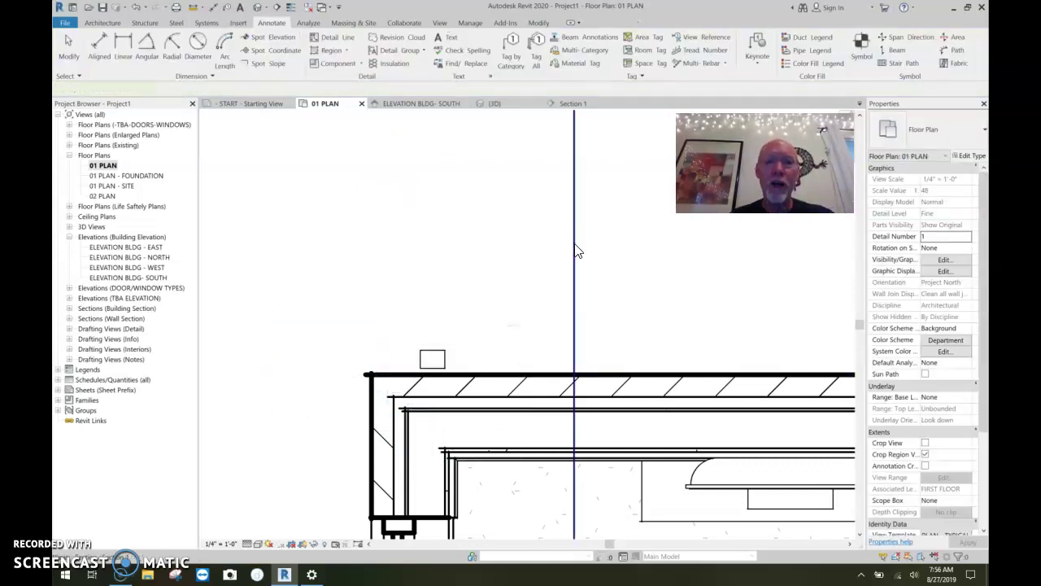
right_click(576, 246)
left_click(605, 296)
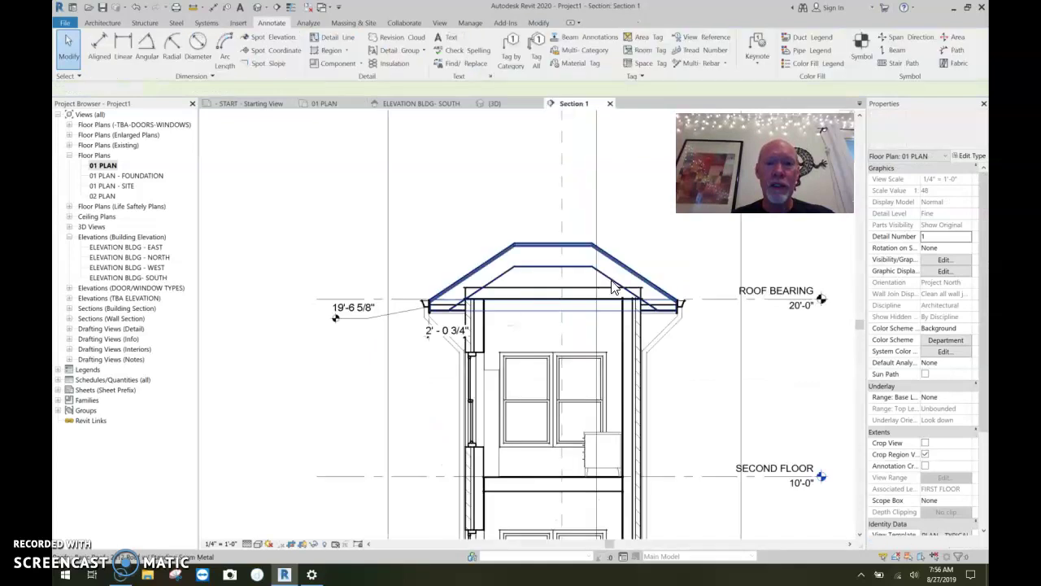
scroll(664, 344, "up", 5)
middle_click_drag(690, 319, 646, 340)
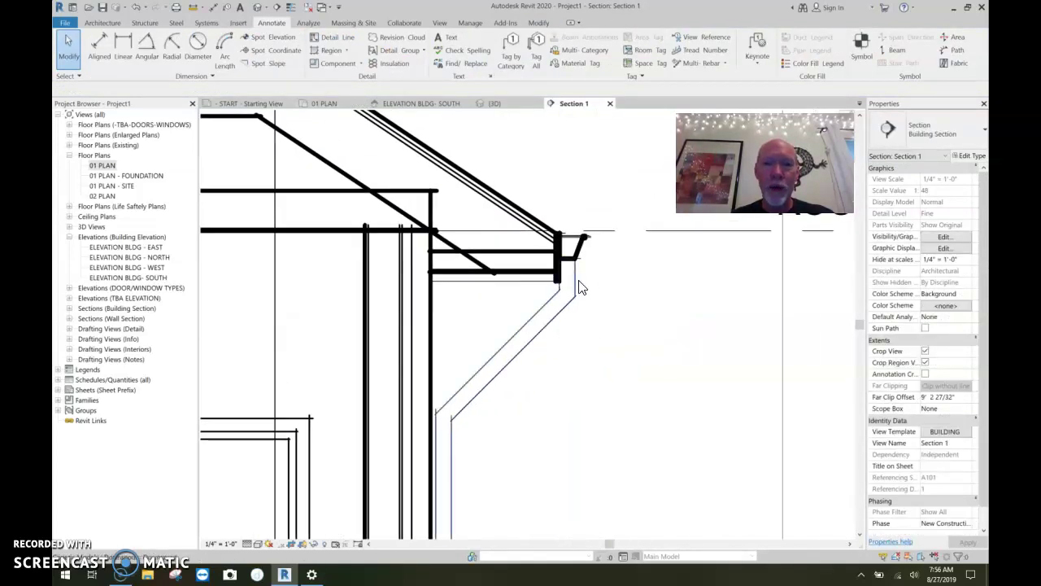
scroll(521, 364, "down", 3)
scroll(521, 364, "down", 3)
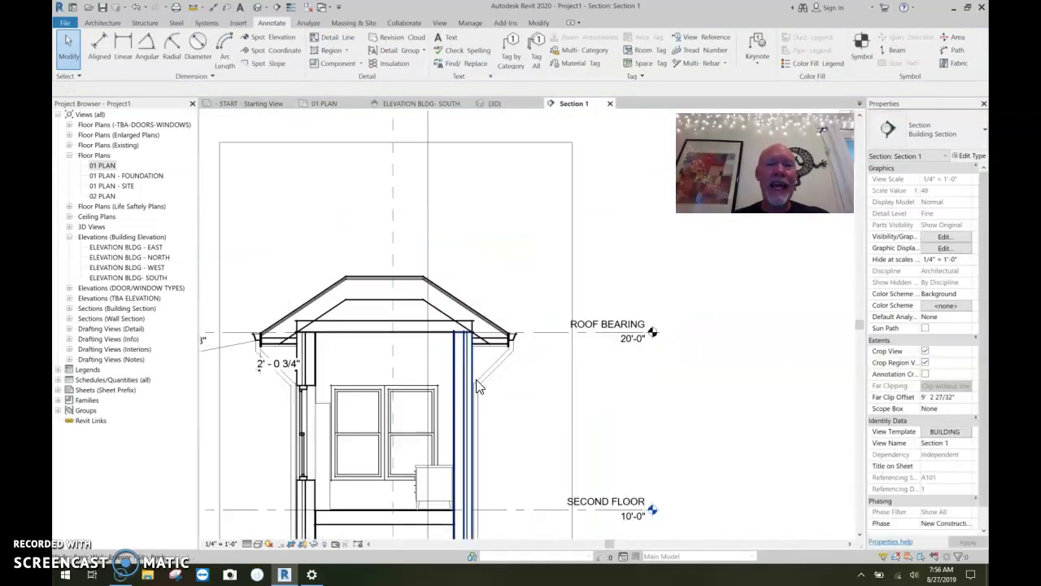